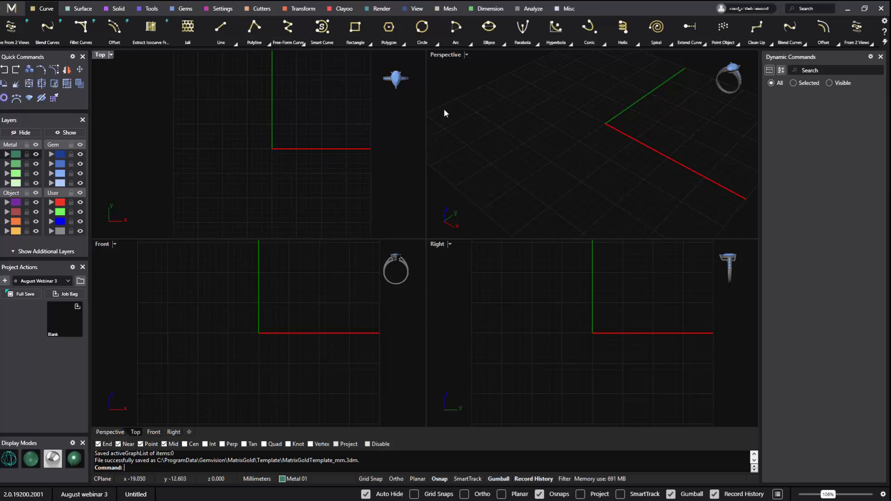
Maximize the Perspective viewport and switch the enlarged viewport to the Top view
click(442, 57)
double_click(441, 57)
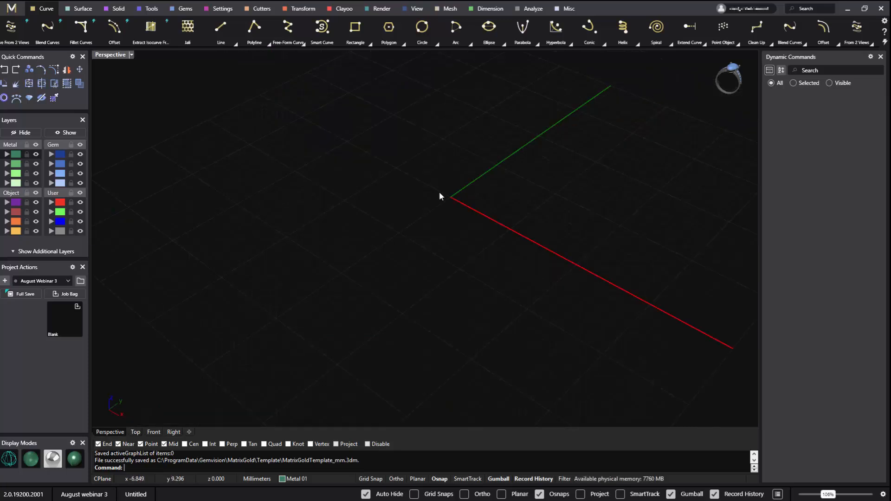
right_drag(440, 194, 408, 323)
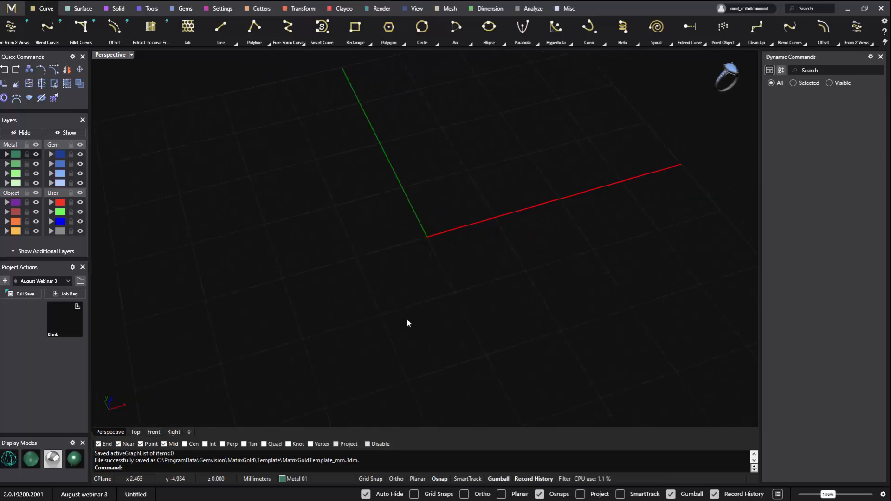
click(140, 433)
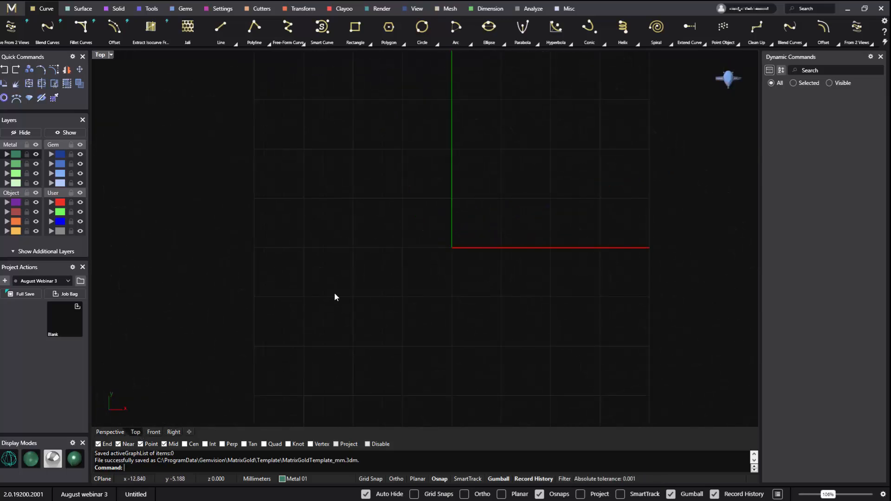
scroll(378, 229, up, 3)
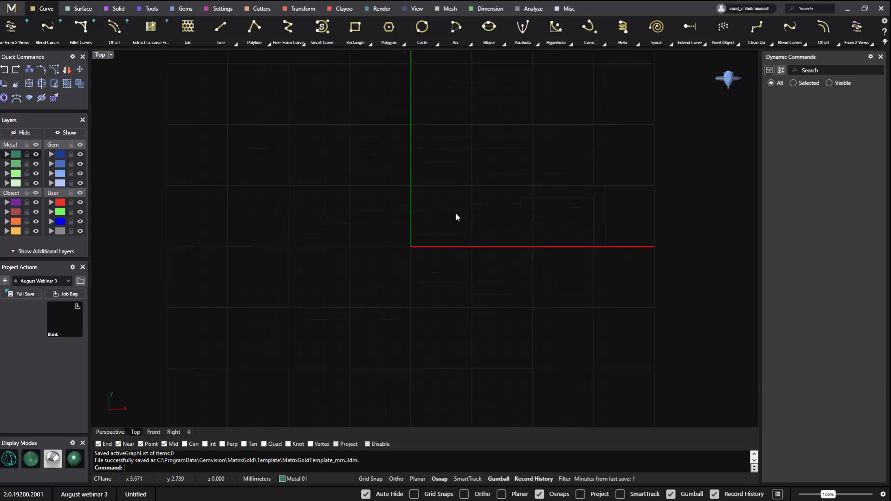
Draw a closed Smart Curve with vertical symmetry as a leaf outline around the Y axis, ending in a narrow flat base at about y -8.5 mm
click(323, 31)
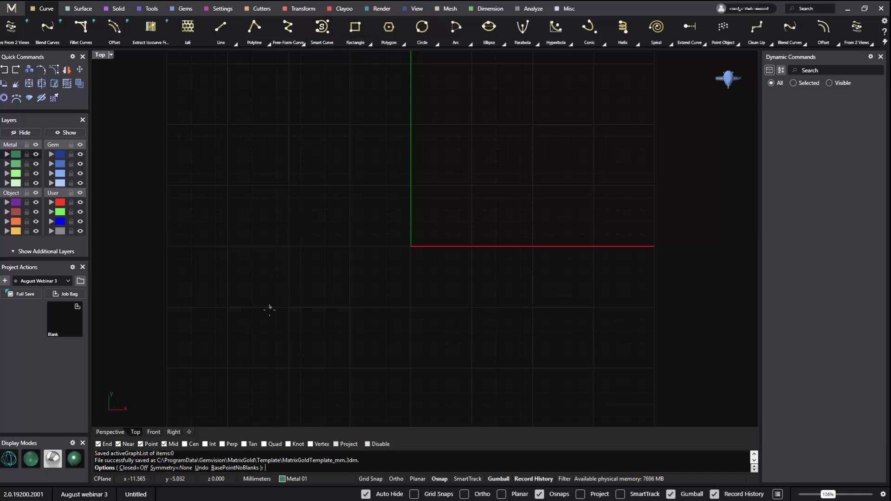
click(173, 467)
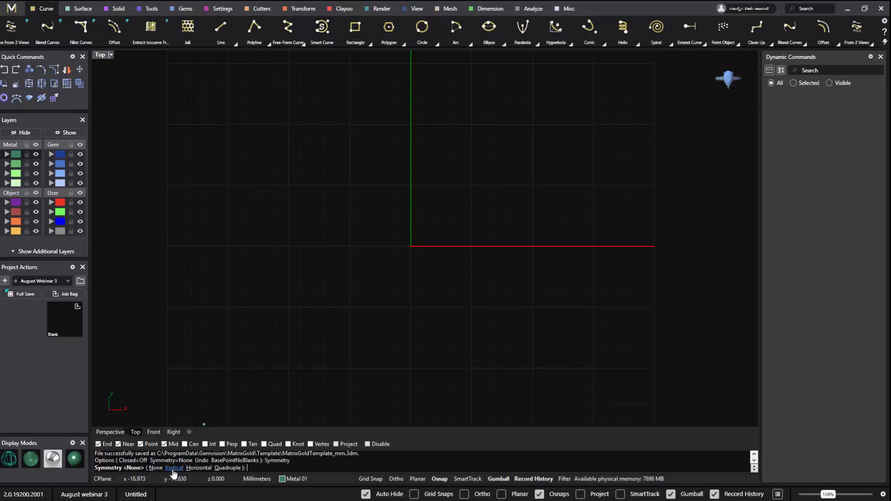
click(163, 468)
click(132, 467)
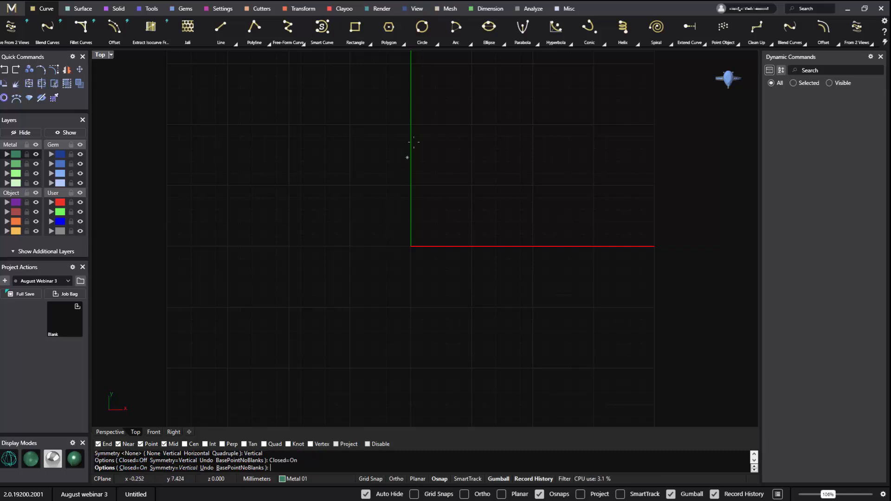
click(418, 65)
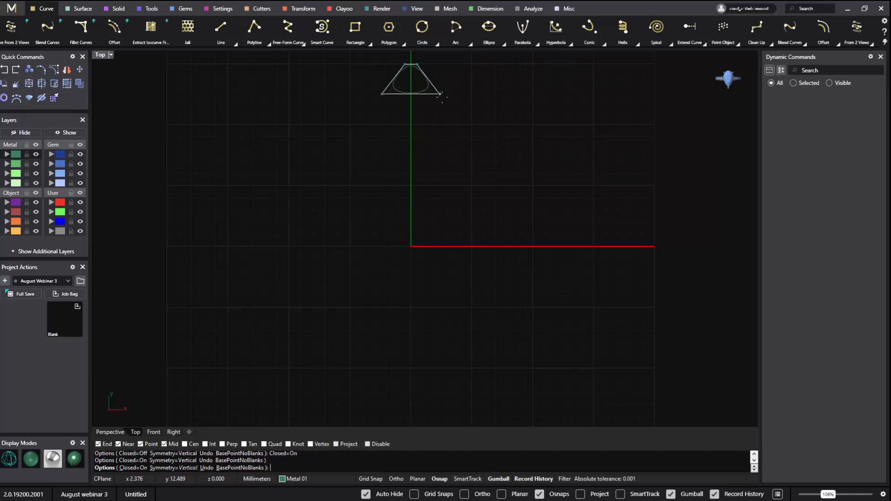
click(441, 95)
click(470, 138)
click(483, 191)
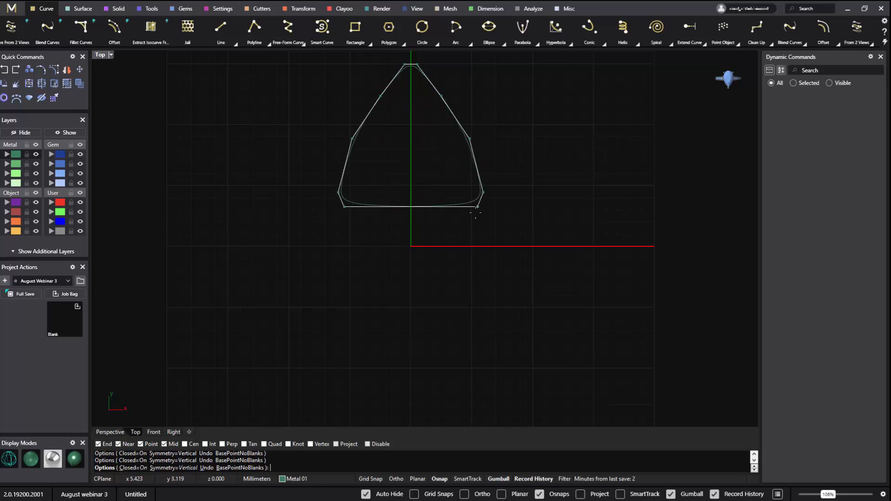
click(442, 287)
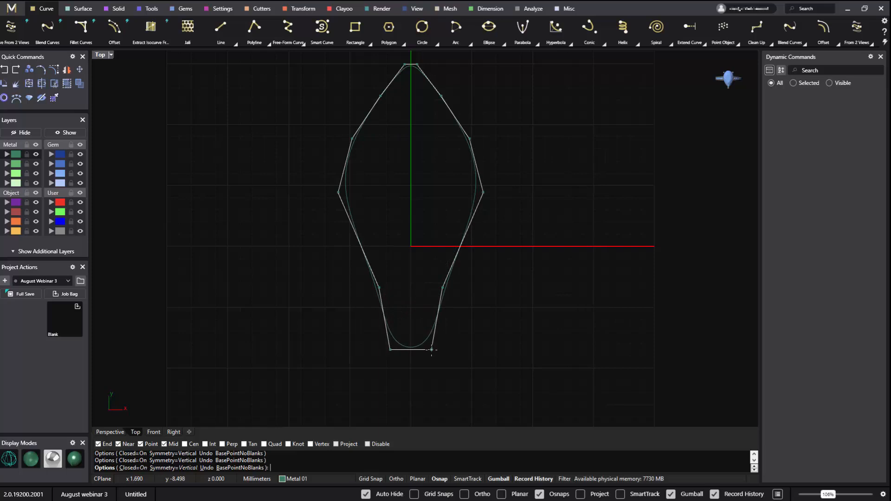
click(432, 350)
key(Return)
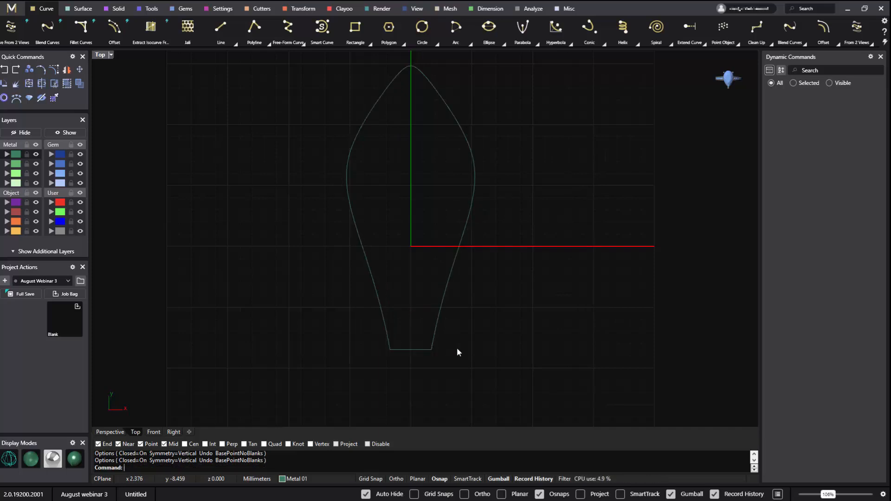
click(399, 351)
drag(358, 341, 449, 372)
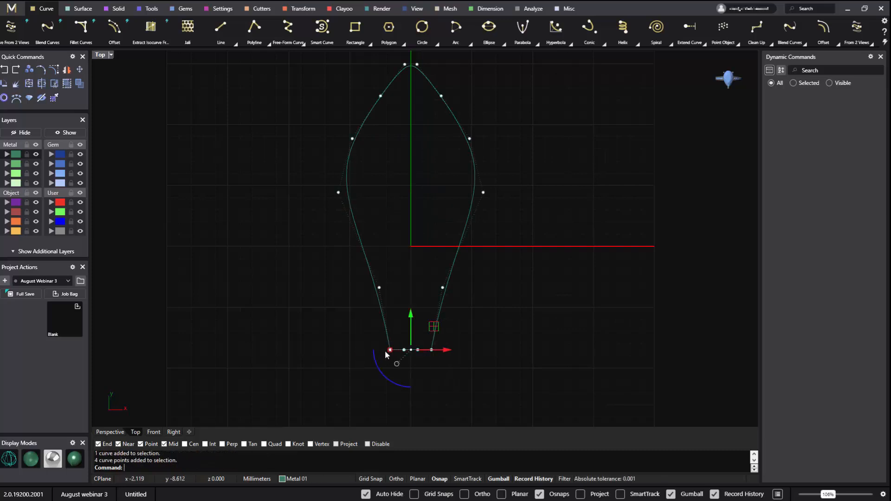
key(Escape)
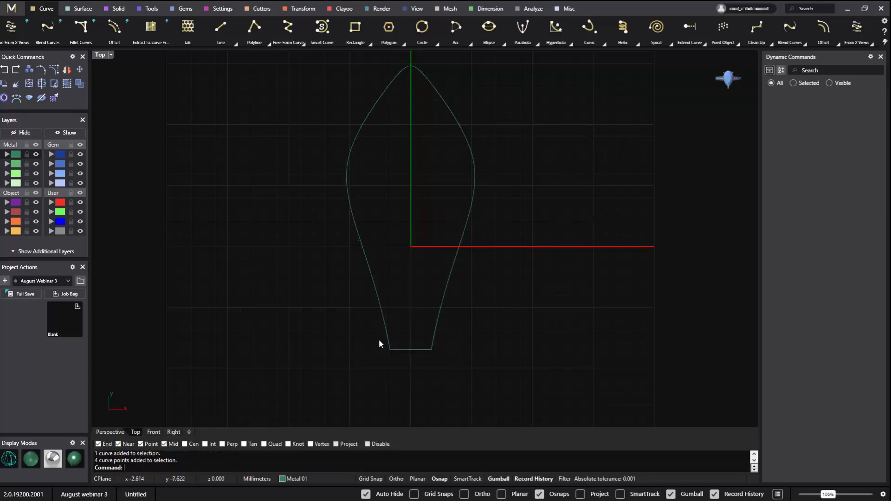
Scale the control points at the leaf outline's flat base inward horizontally to narrow its lower end
click(402, 350)
drag(364, 335, 453, 367)
drag(391, 350, 406, 357)
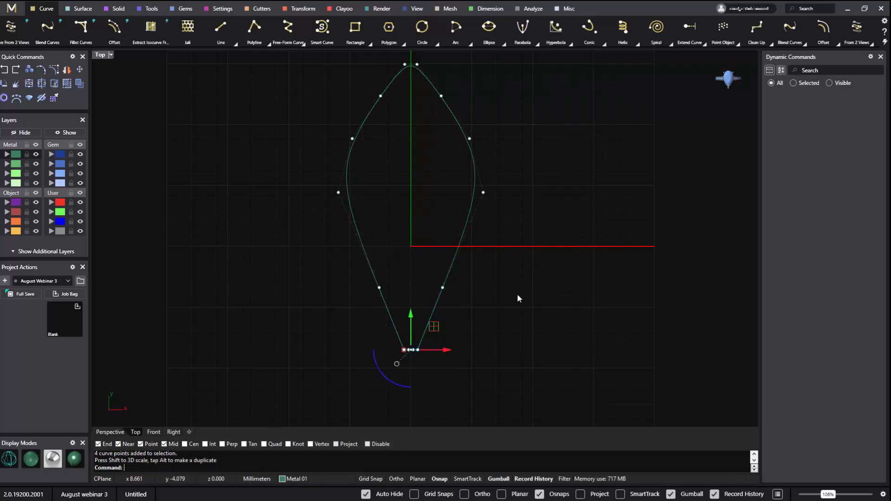
scroll(525, 264, down, 2)
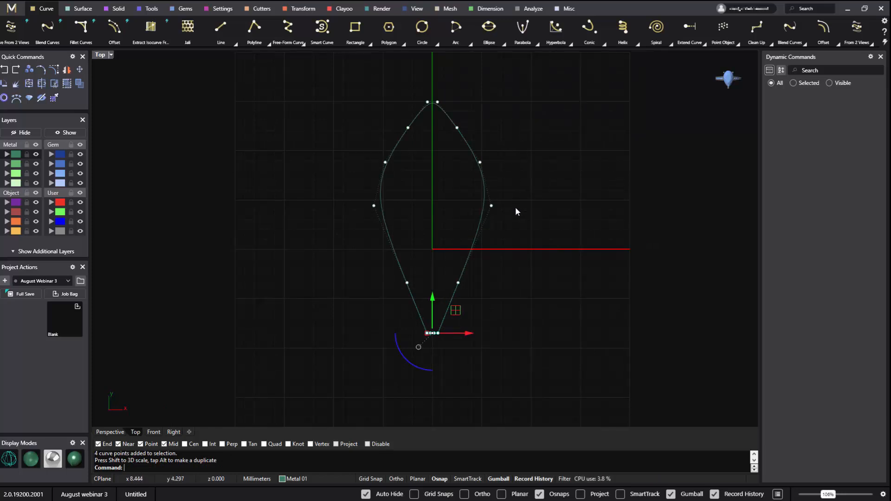
click(552, 202)
Scale the whole leaf outline down uniformly about its center to a half-height of about 8.1 mm
click(474, 249)
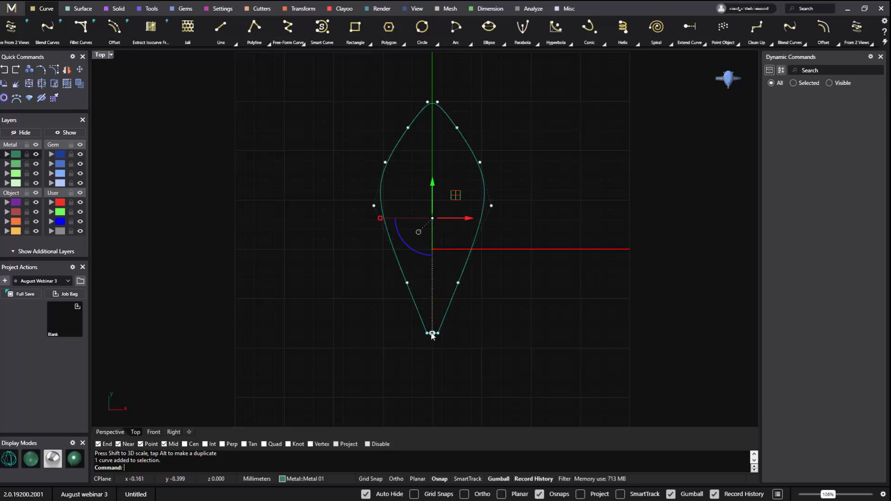
drag(432, 335, 438, 302)
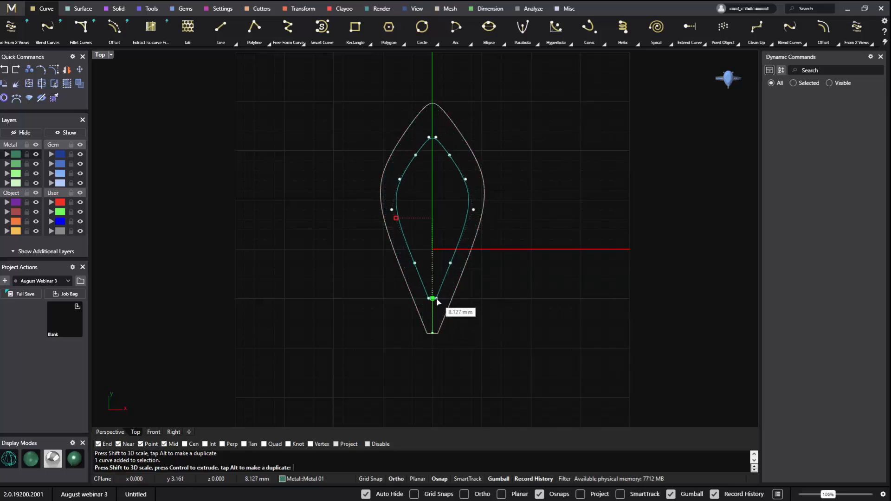
drag(438, 302, 438, 301)
click(522, 297)
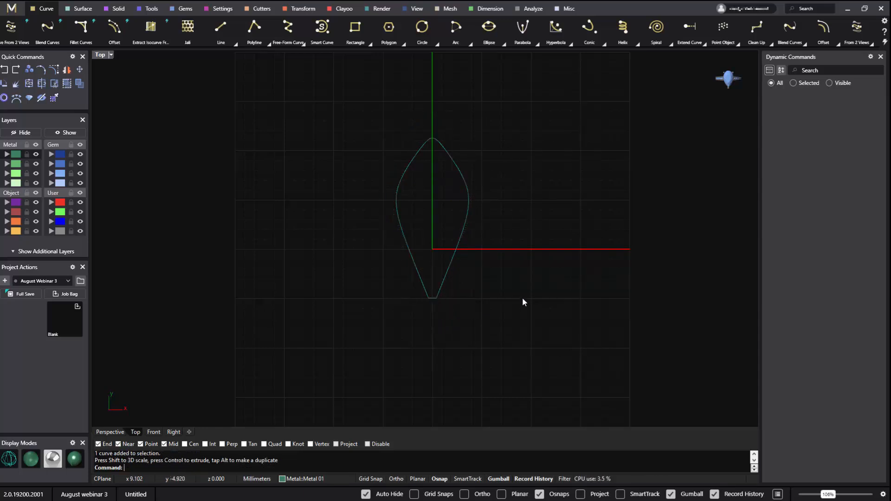
Start a new Clayoo Emboss project and set its base width to 12
scroll(522, 246, up, 1)
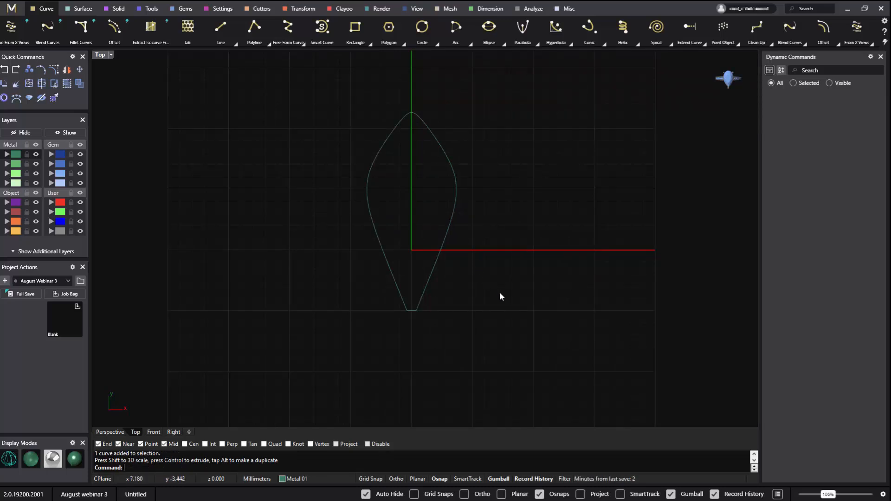
right_drag(535, 241, 530, 268)
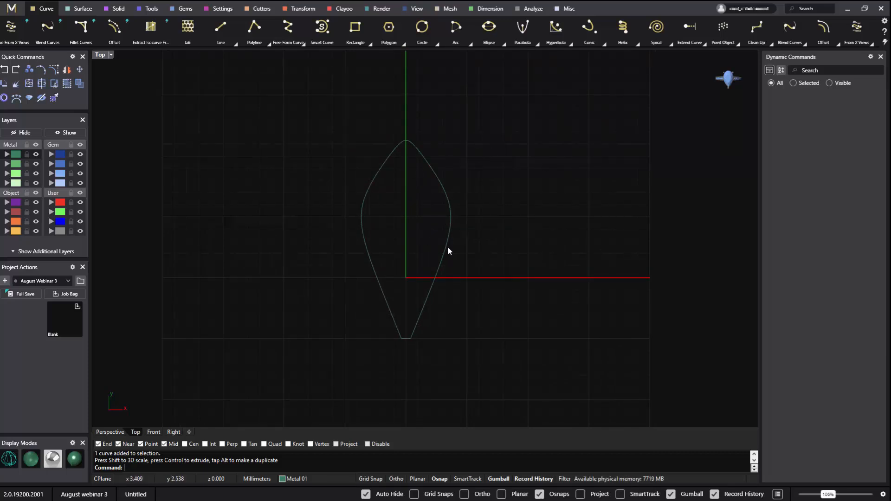
click(346, 10)
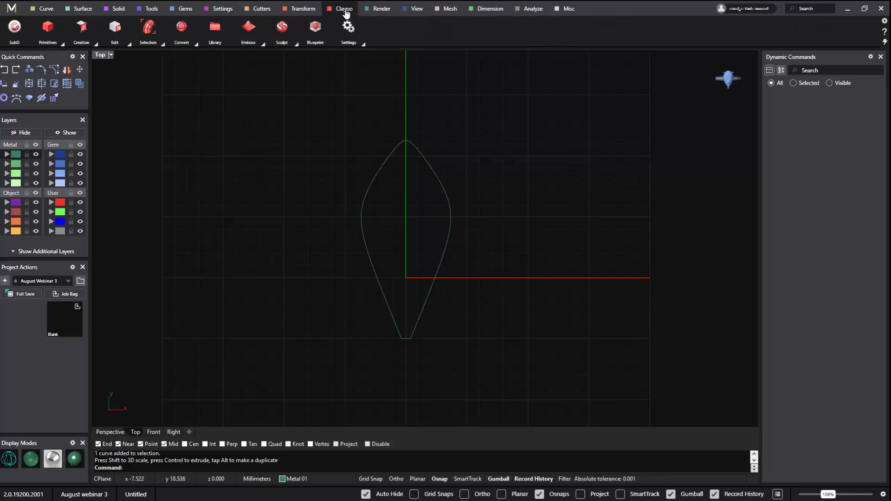
click(250, 30)
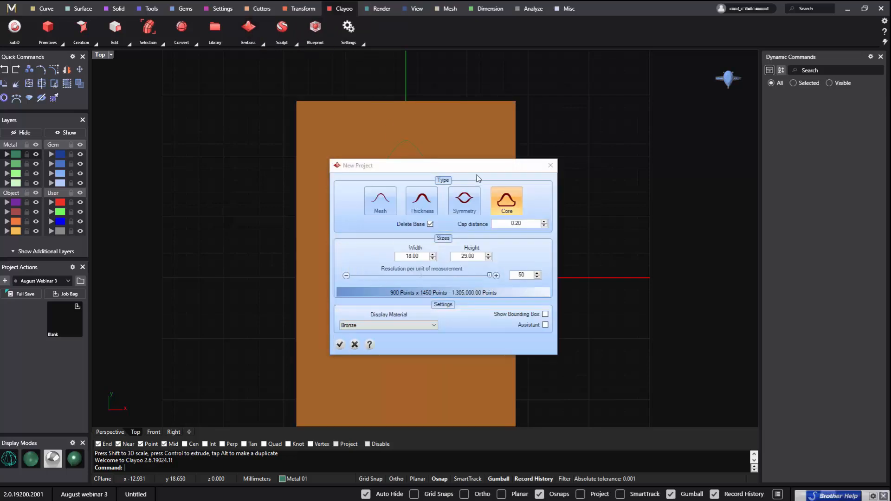
drag(484, 168, 723, 141)
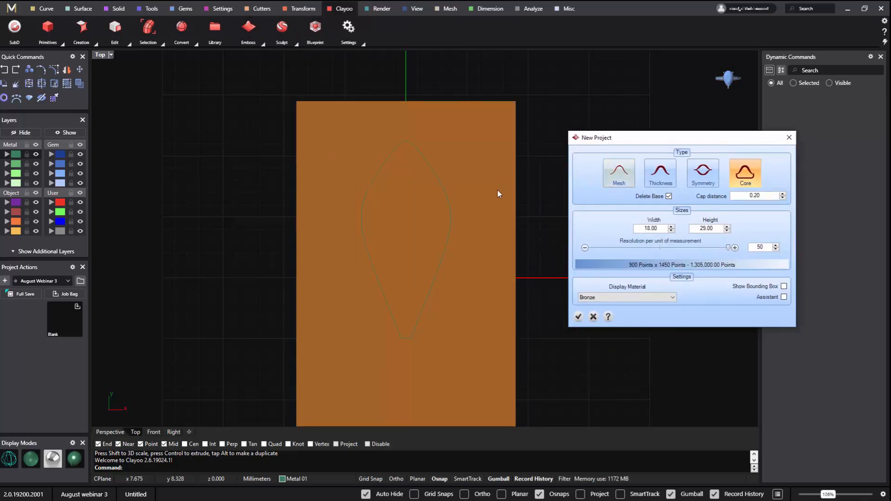
click(671, 230)
click(671, 231)
click(671, 231)
click(671, 231)
click(671, 230)
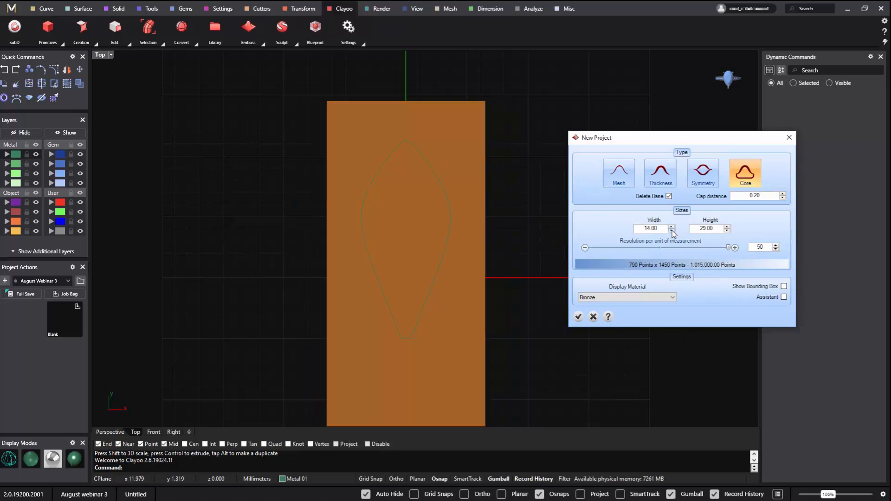
click(671, 230)
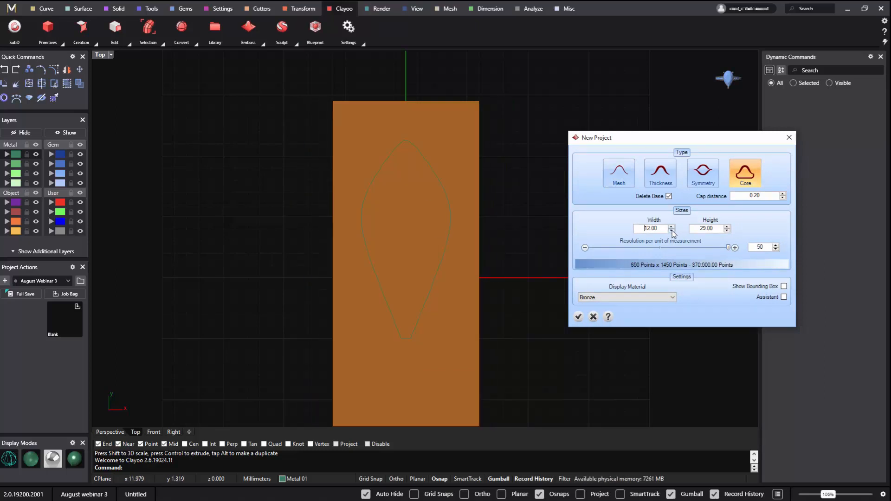
Set the emboss base's height to 23 and create the Core-type project
click(726, 231)
click(726, 231)
click(727, 231)
click(727, 231)
click(727, 231)
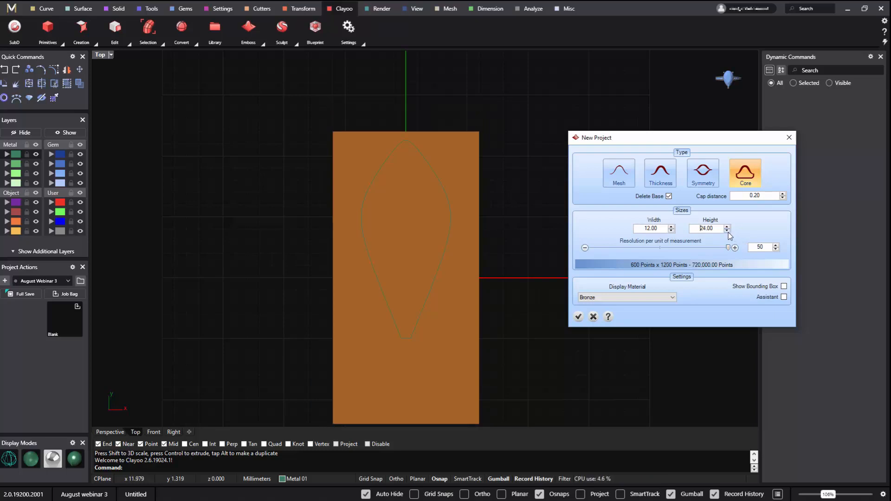
click(726, 230)
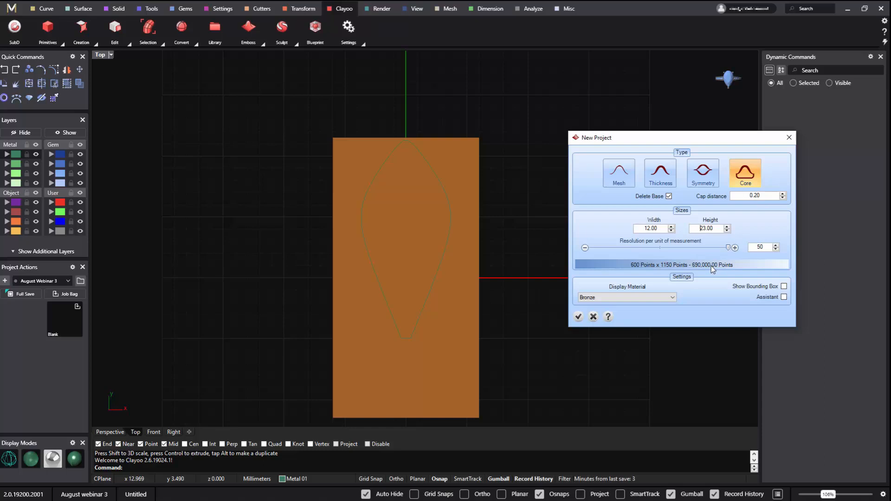
click(580, 318)
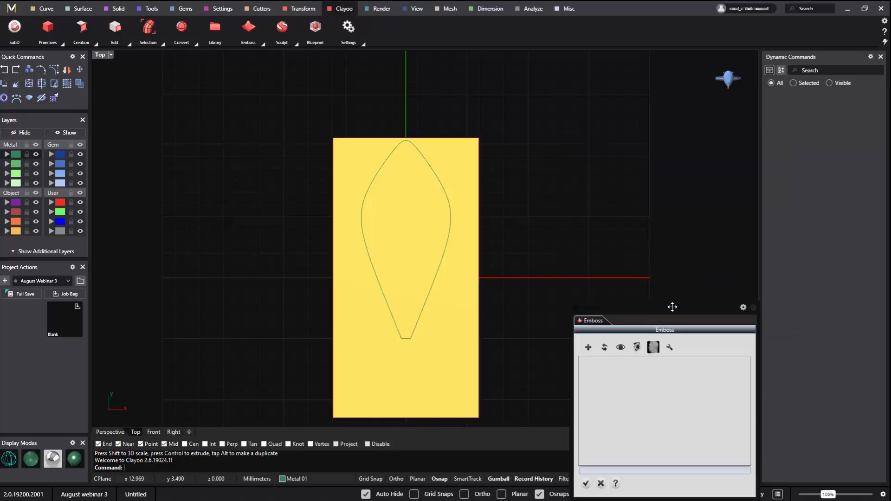
Add an operation to the Emboss project and change its operation type to texture
drag(673, 306, 706, 166)
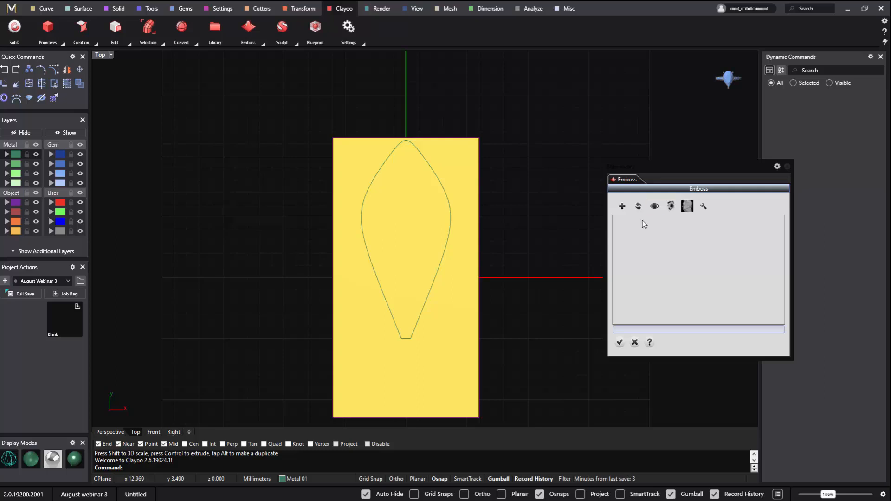
click(621, 209)
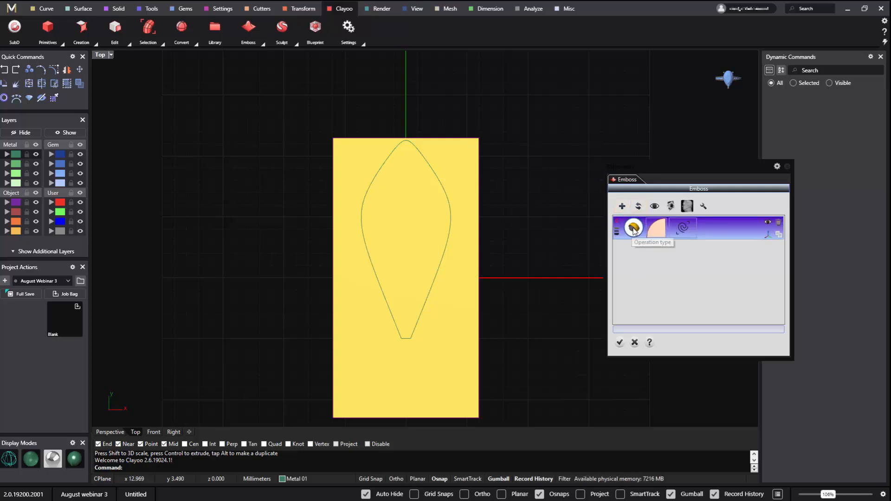
click(634, 229)
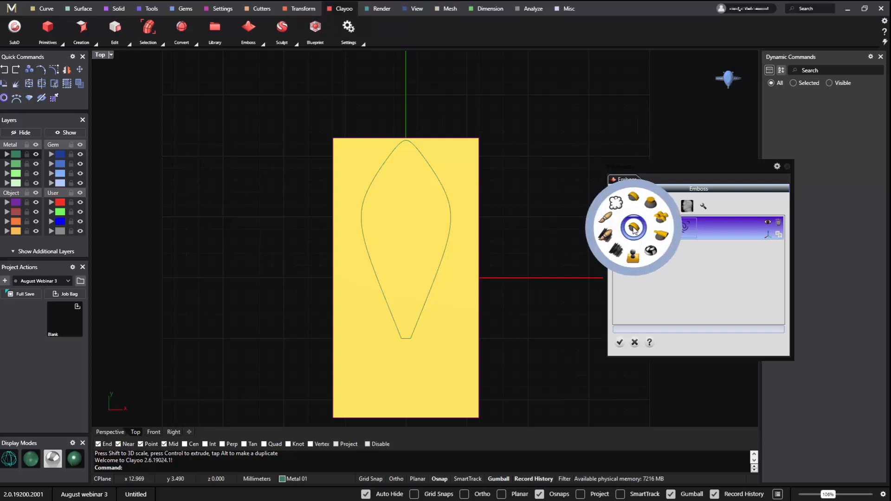
click(651, 251)
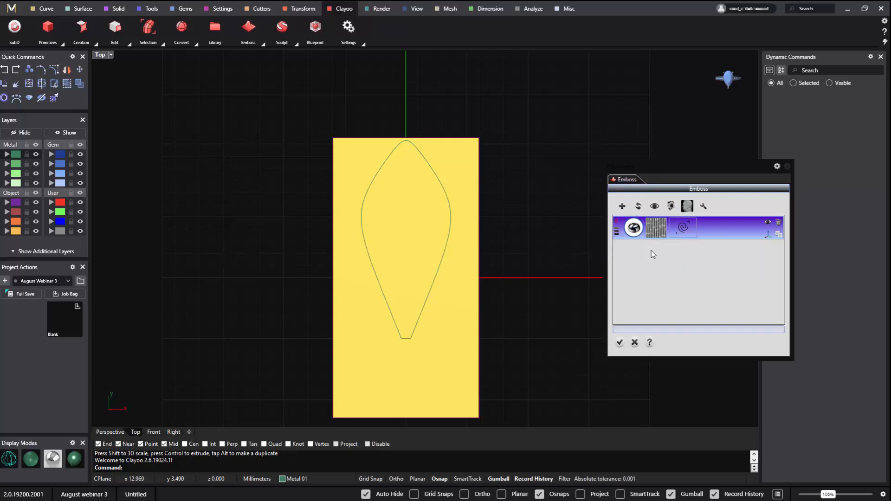
Import the image 40633780-leaf-texture-white-black-and-white-effect from the Descargas folder into the texture library of the emboss operation
click(657, 227)
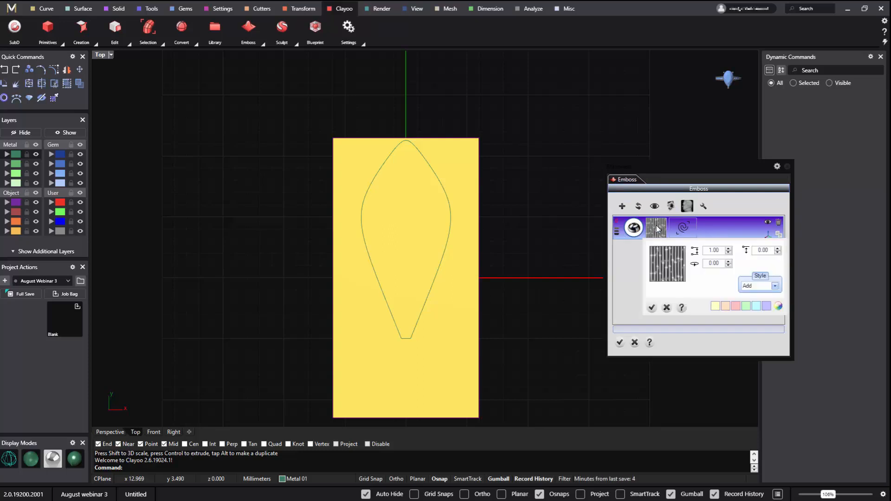
click(666, 265)
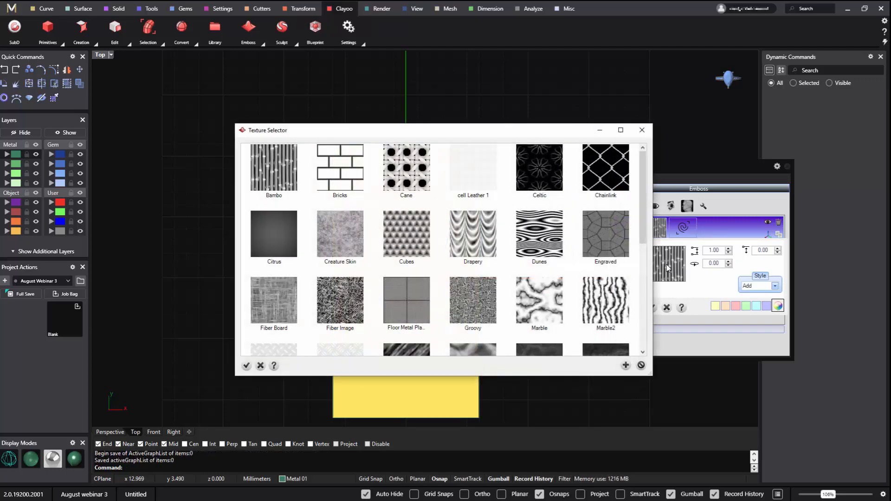
drag(644, 203, 649, 308)
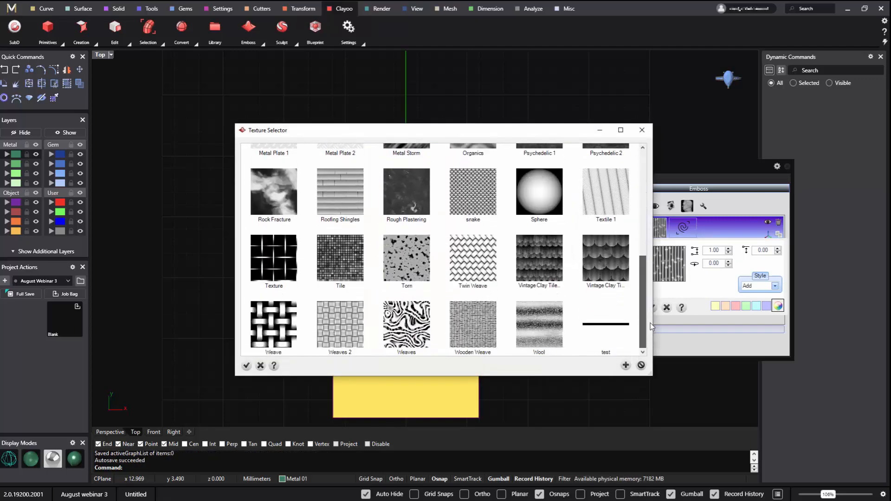
scroll(527, 313, up, 5)
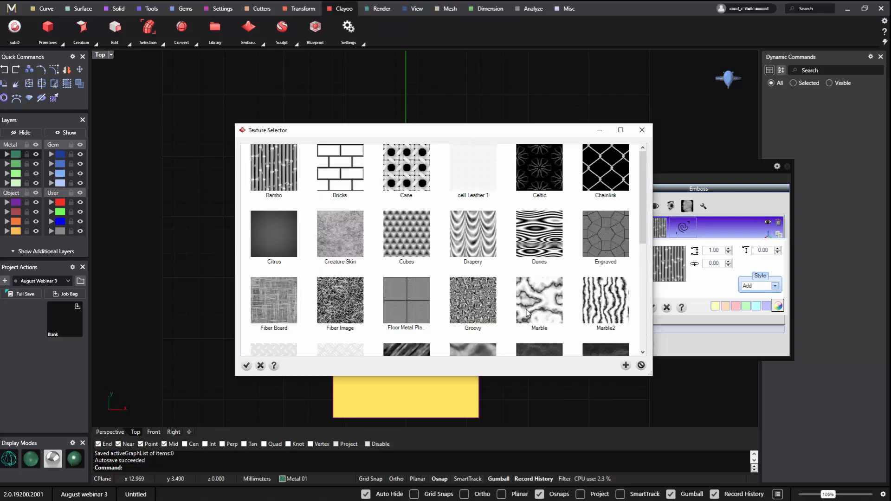
scroll(526, 313, down, 5)
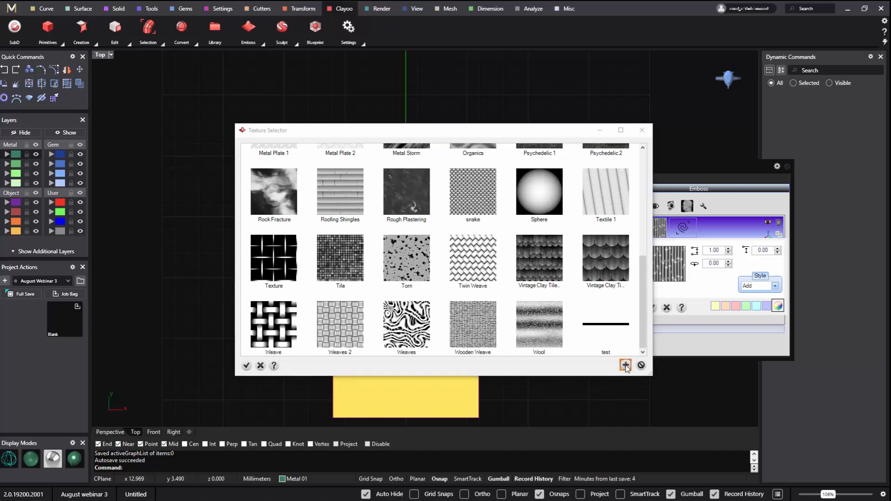
click(625, 366)
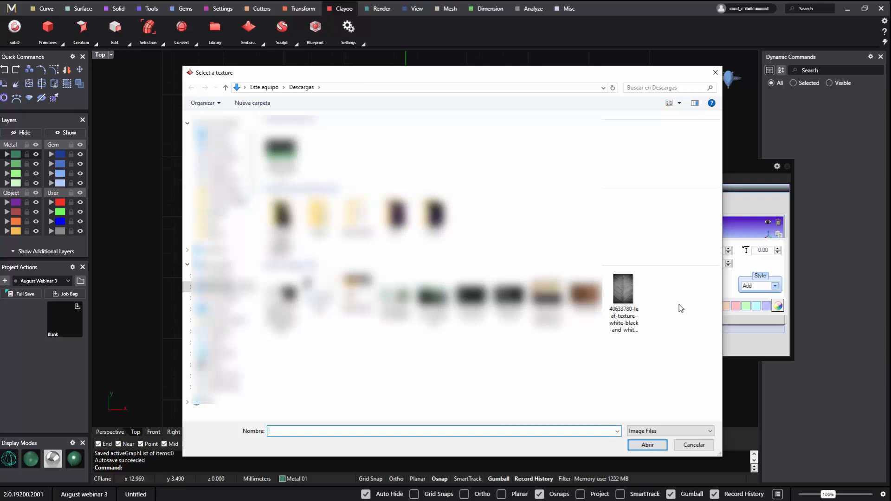
click(622, 297)
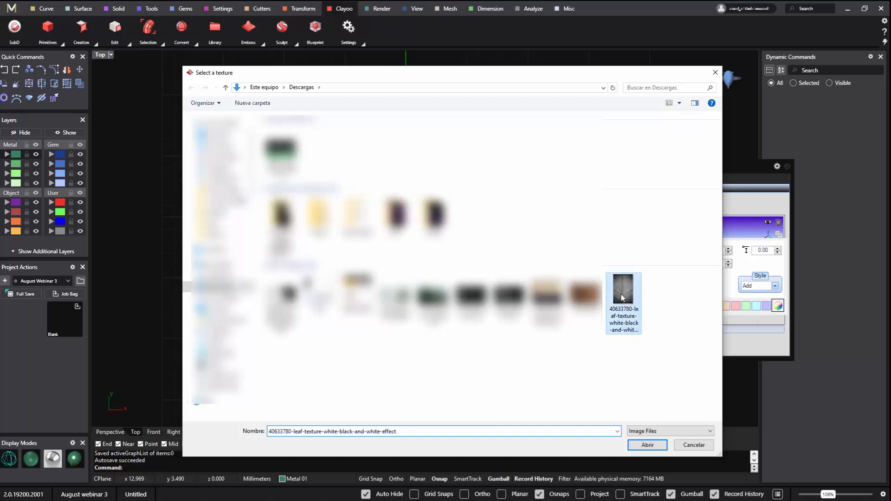
click(648, 444)
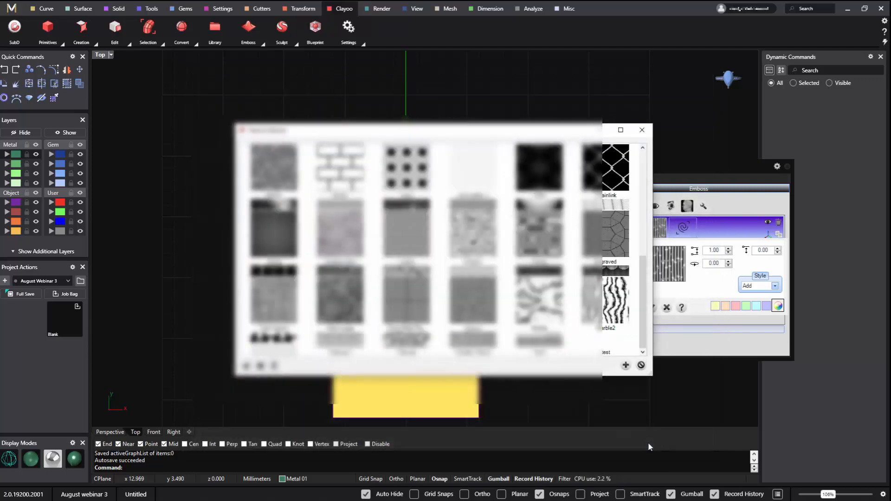
Apply the imported leaf texture to the emboss operation and assign the leaf outline as its operation curve
drag(642, 222, 644, 348)
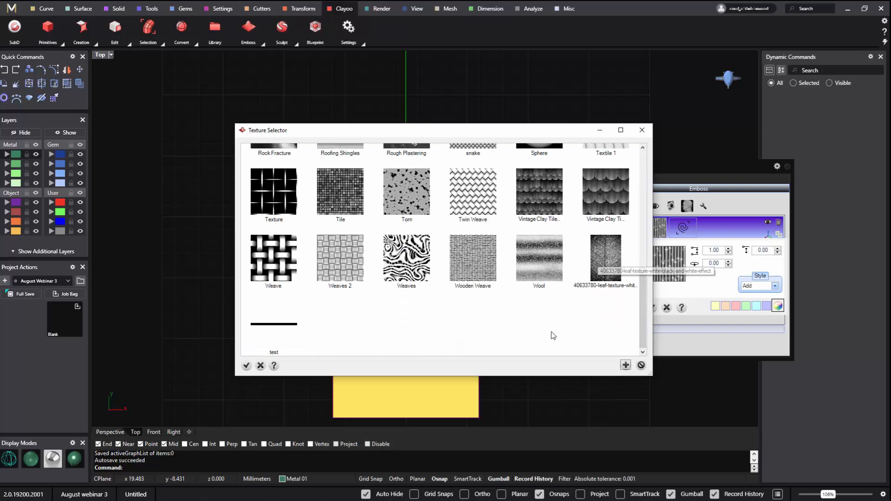
double_click(609, 258)
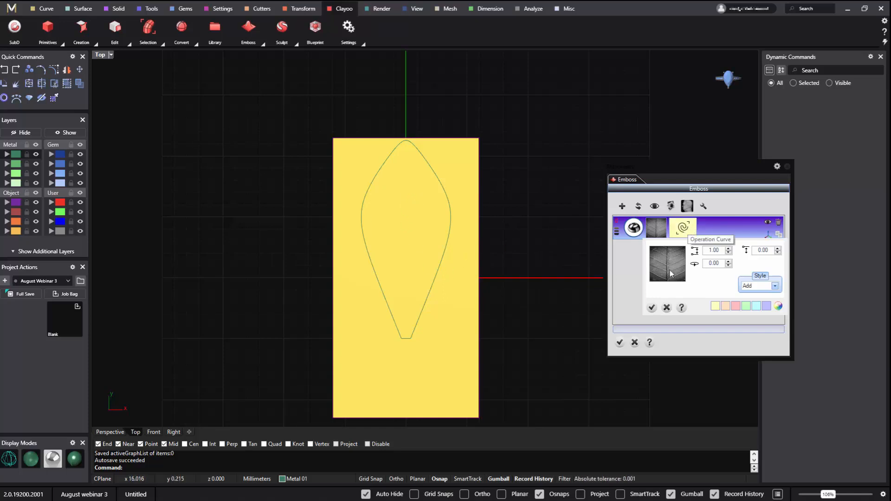
click(652, 308)
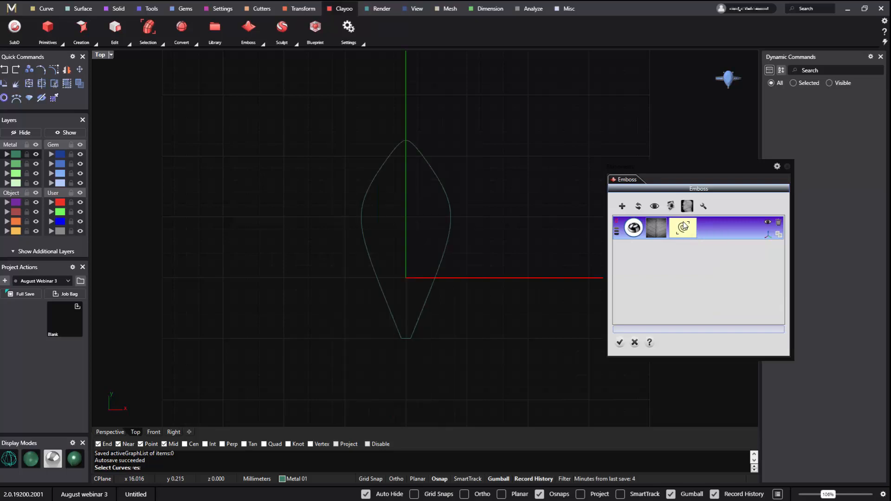
click(444, 251)
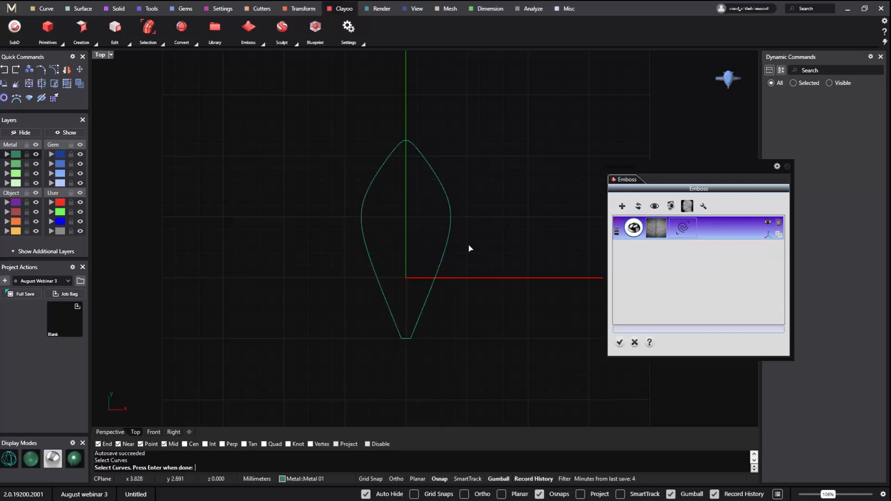
key(Return)
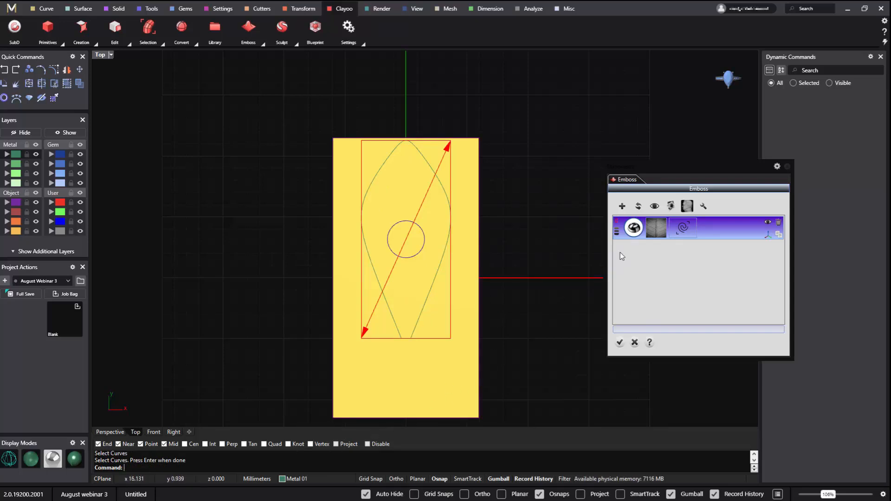
Set the leaf texture's height to 0.5 and accept the texture parameters
click(655, 229)
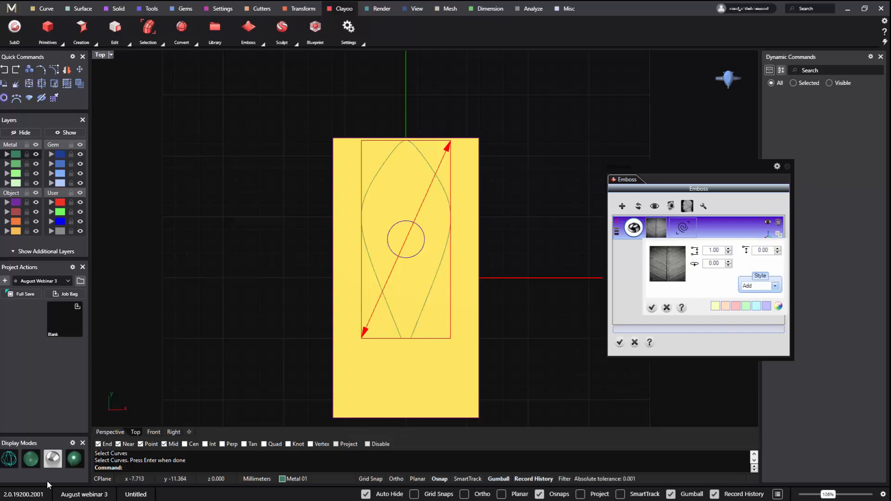
click(106, 433)
right_drag(309, 309, 471, 322)
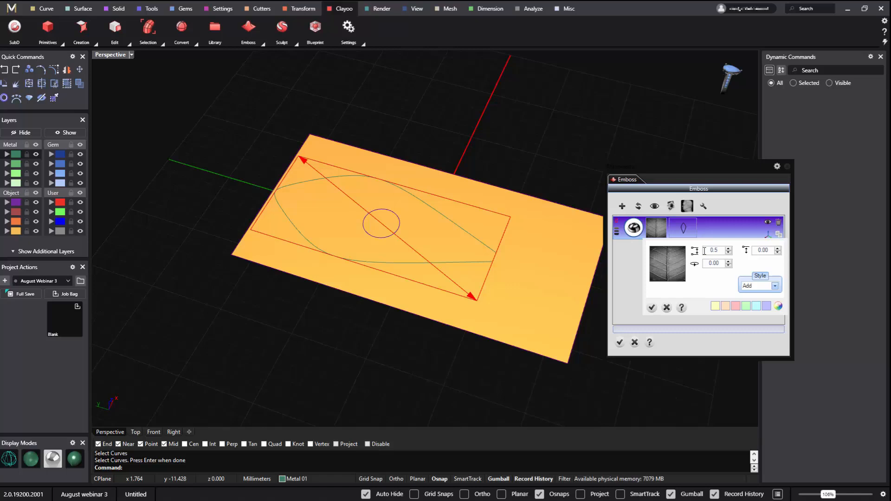
click(651, 308)
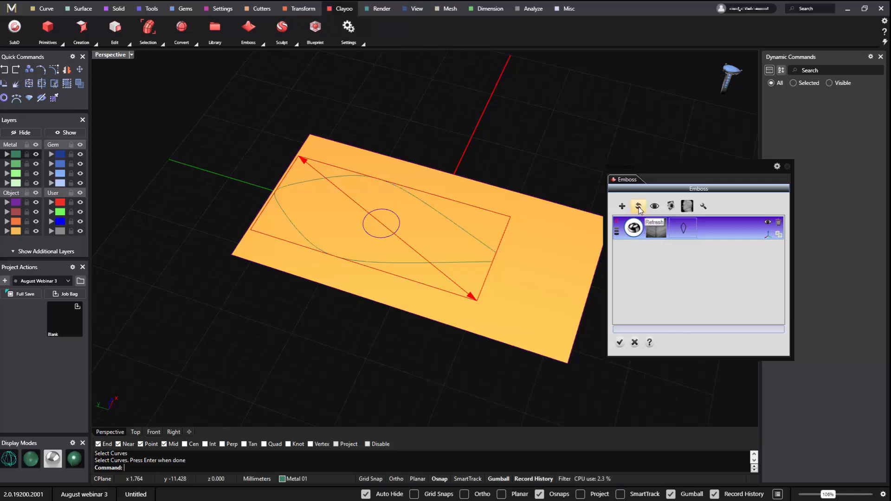
Inspect the refreshed leaf relief, regenerate its mesh and accept the Emboss project to create it
right_drag(547, 316, 375, 248)
scroll(432, 240, up, 10)
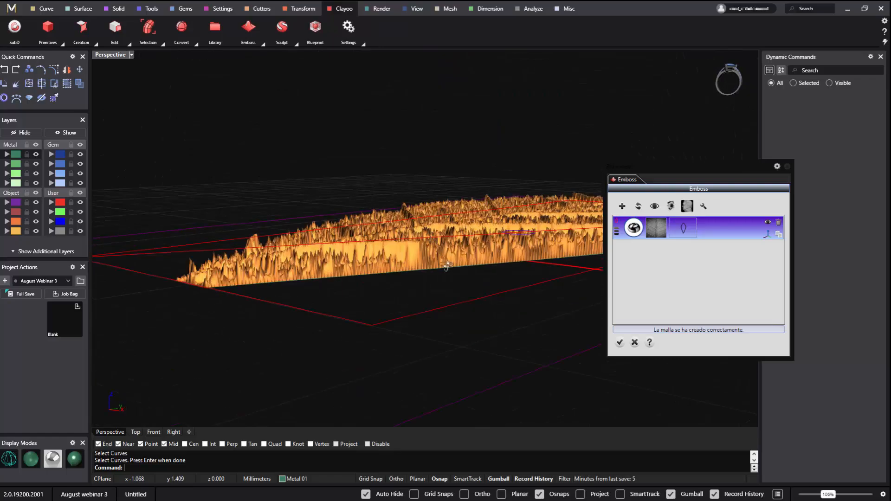
right_drag(446, 265, 440, 216)
scroll(495, 318, down, 3)
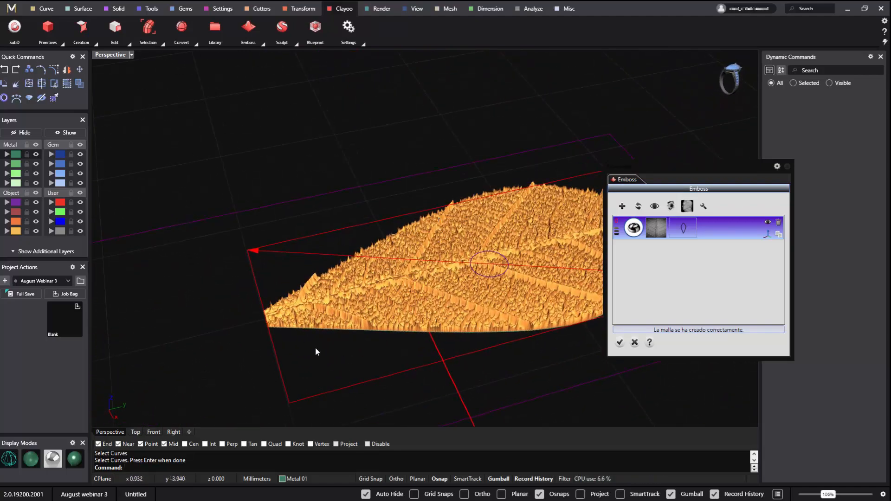
right_drag(315, 351, 445, 362)
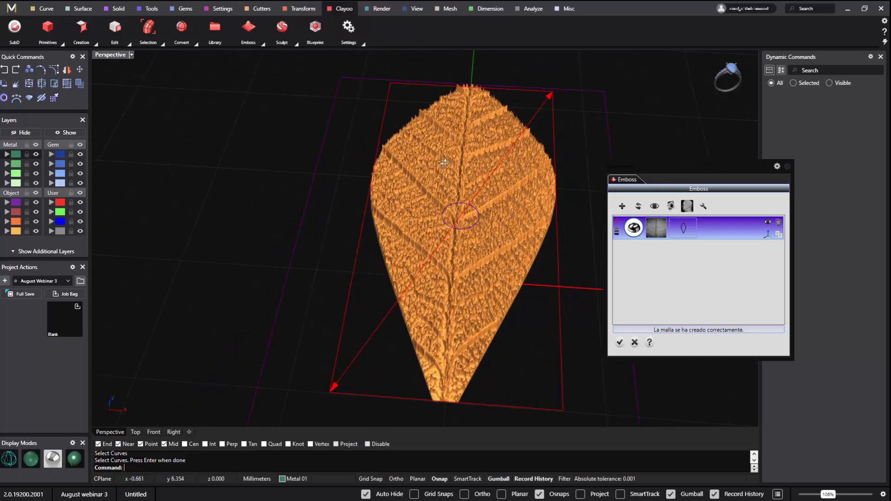
right_drag(445, 162, 432, 184)
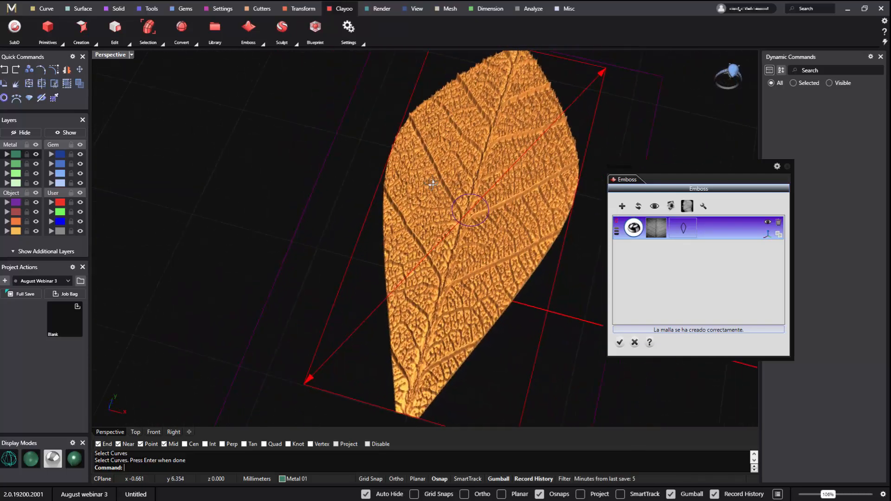
click(620, 343)
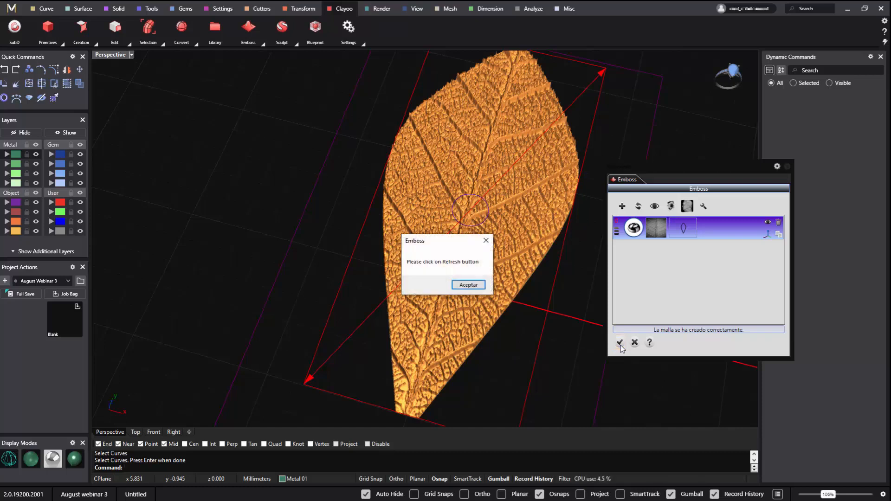
click(470, 285)
click(639, 206)
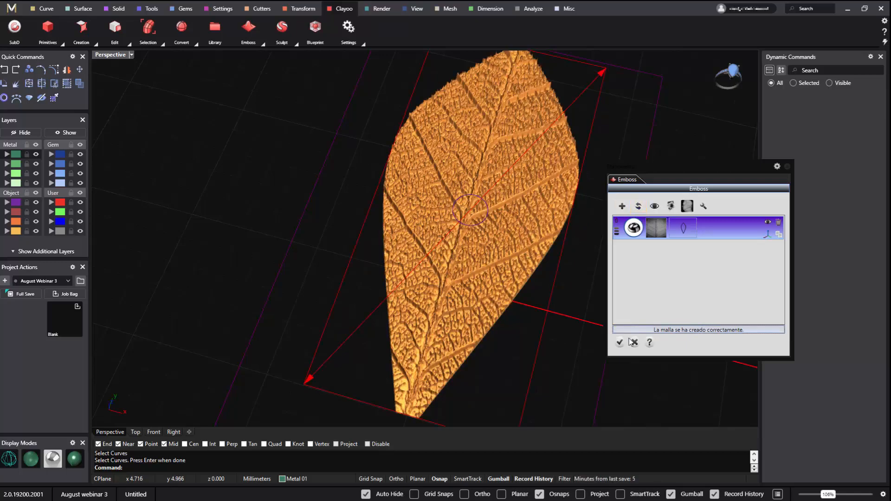
click(620, 343)
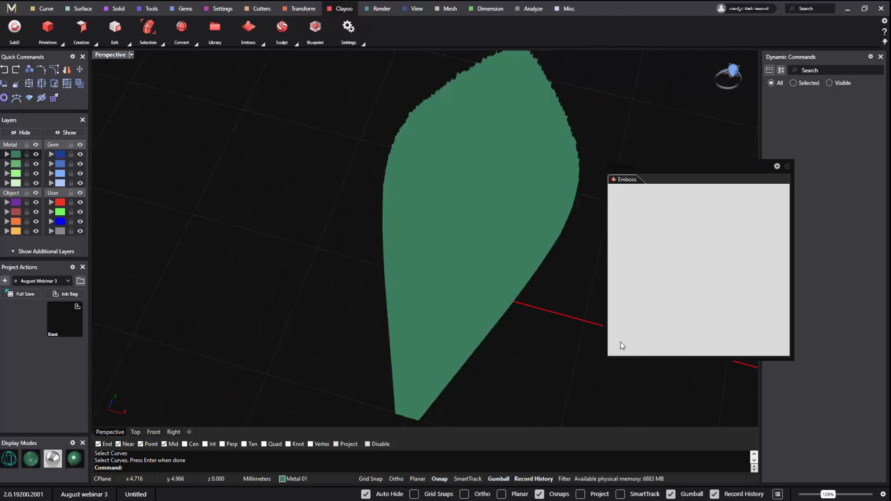
Switch the Perspective view to a metallic rendered display of the leaf mesh and close the empty Emboss panel
click(78, 463)
right_drag(443, 241, 502, 213)
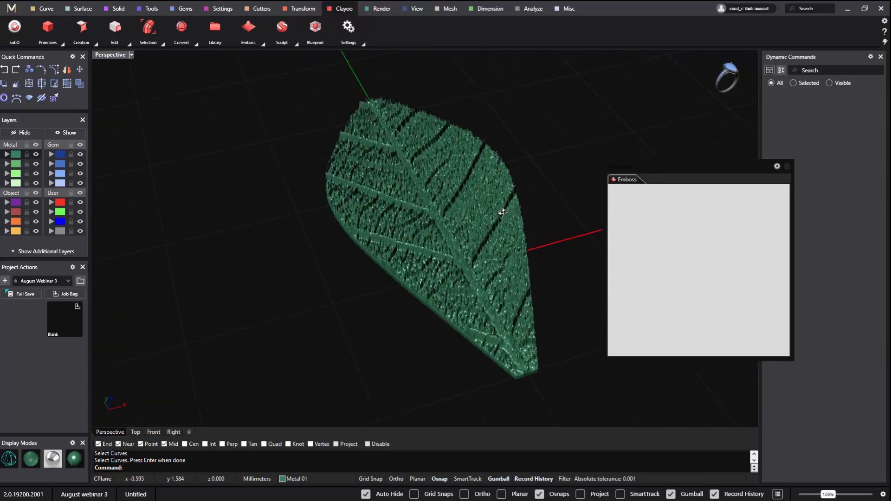
click(787, 166)
right_drag(706, 223, 528, 215)
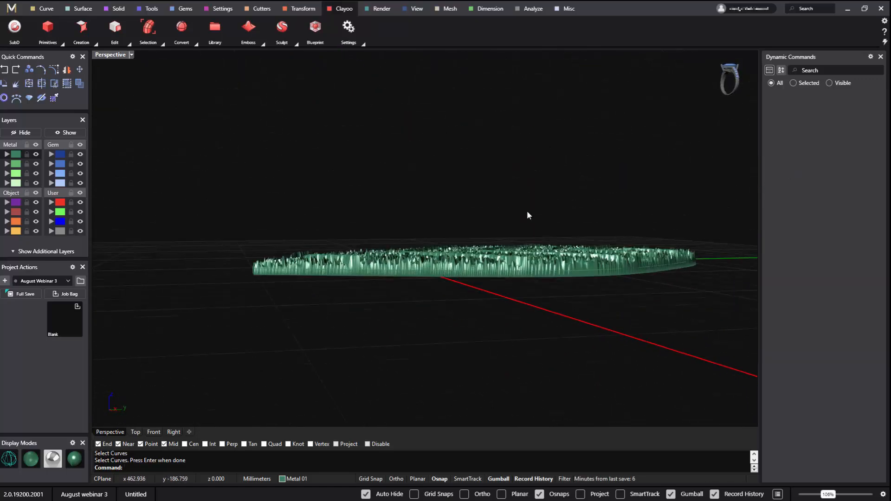
Scale the leaf mesh down in the vertical direction only to make the relief thinner
click(535, 251)
click(532, 259)
click(518, 345)
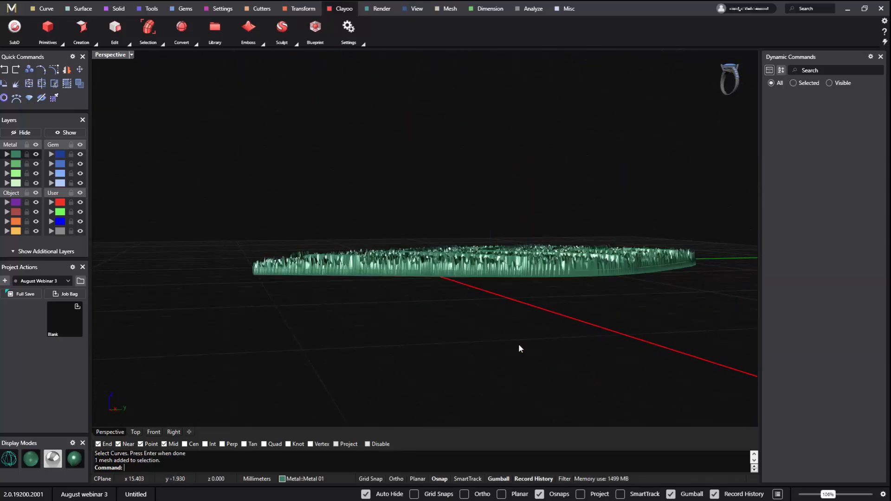
click(517, 265)
scroll(478, 299, up, 5)
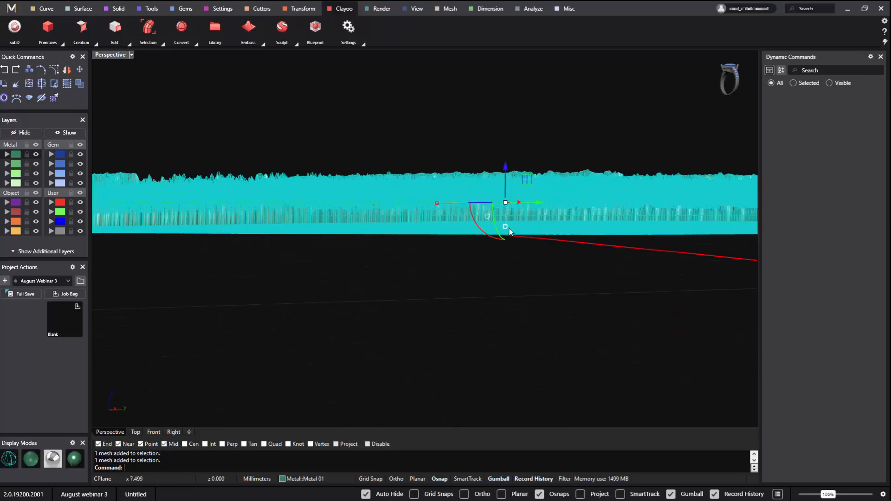
drag(507, 228, 480, 298)
click(480, 294)
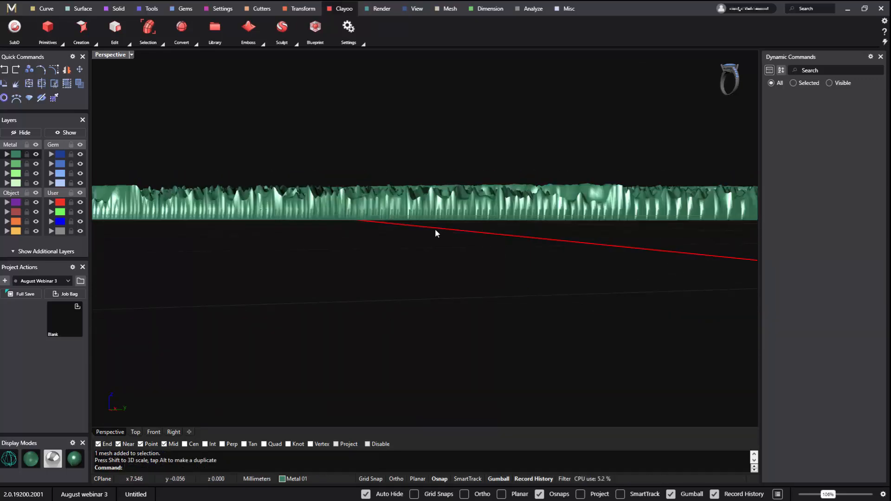
Raise the two control points at the widest sides of the leaf outline curve vertically above the mesh
right_drag(435, 230, 527, 302)
scroll(564, 279, up, 5)
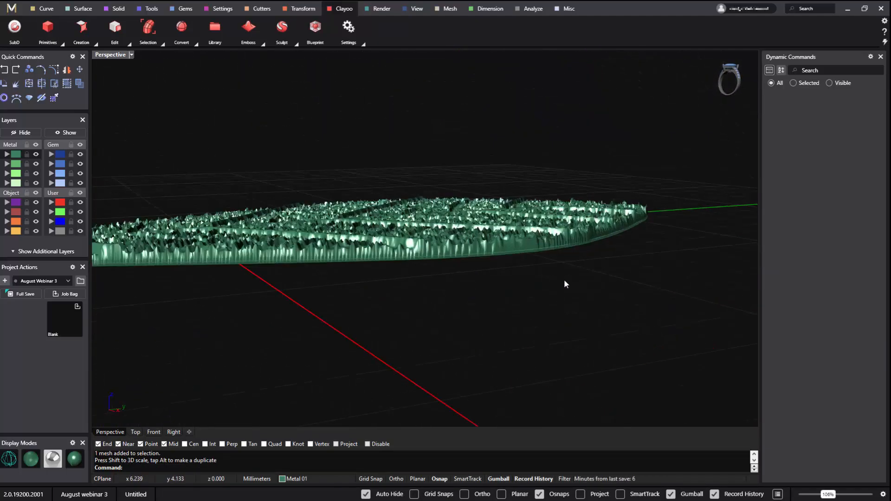
click(573, 233)
click(609, 258)
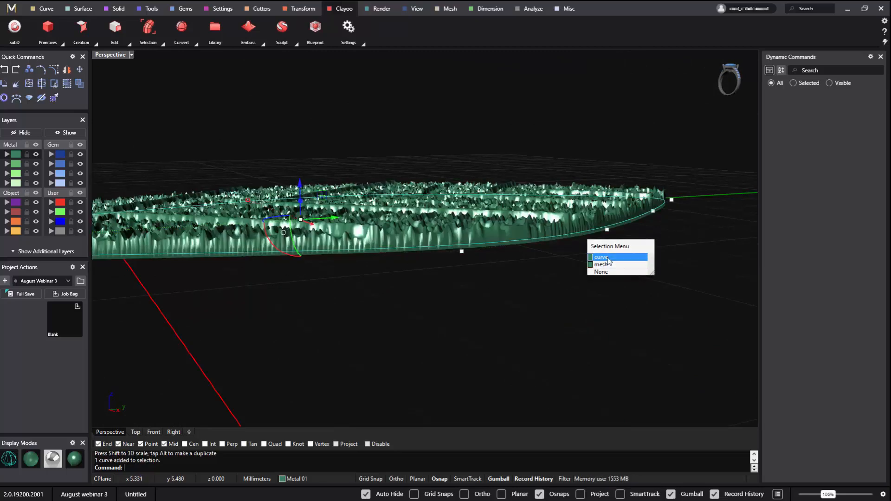
right_drag(608, 261, 397, 229)
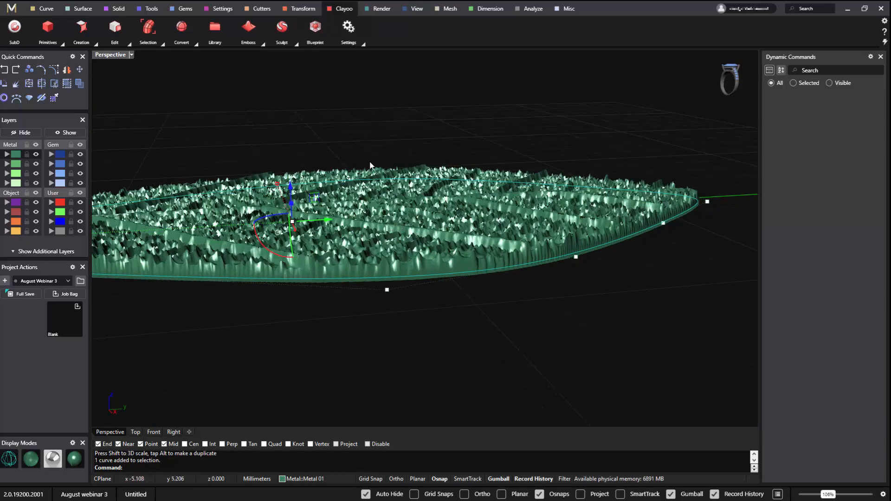
right_drag(371, 165, 370, 149)
drag(330, 140, 408, 317)
mouse_move(407, 316)
right_down()
mouse_move(413, 356)
mouse_move(395, 288)
mouse_move(382, 318)
mouse_move(403, 316)
right_up()
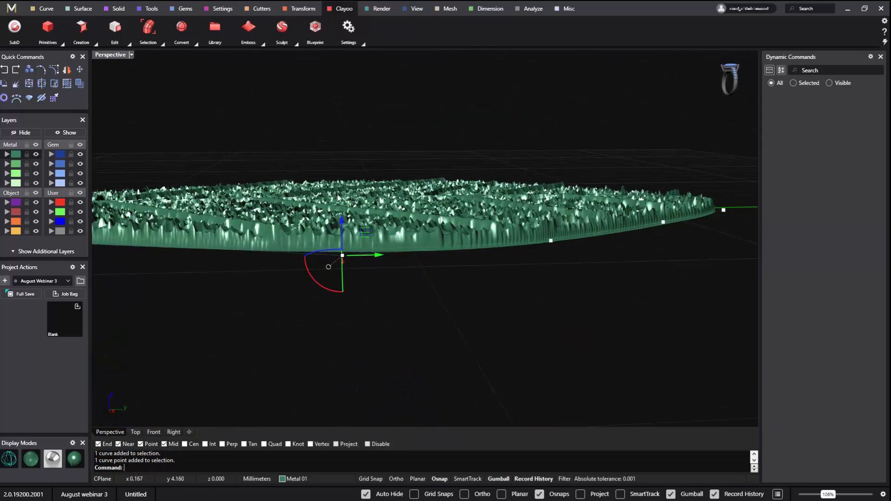
drag(308, 144, 375, 305)
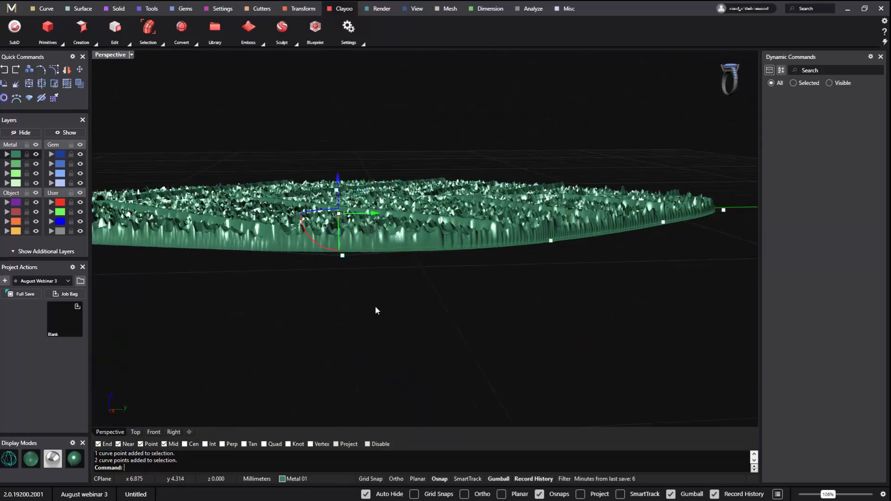
right_drag(375, 305, 416, 305)
drag(361, 194, 367, 109)
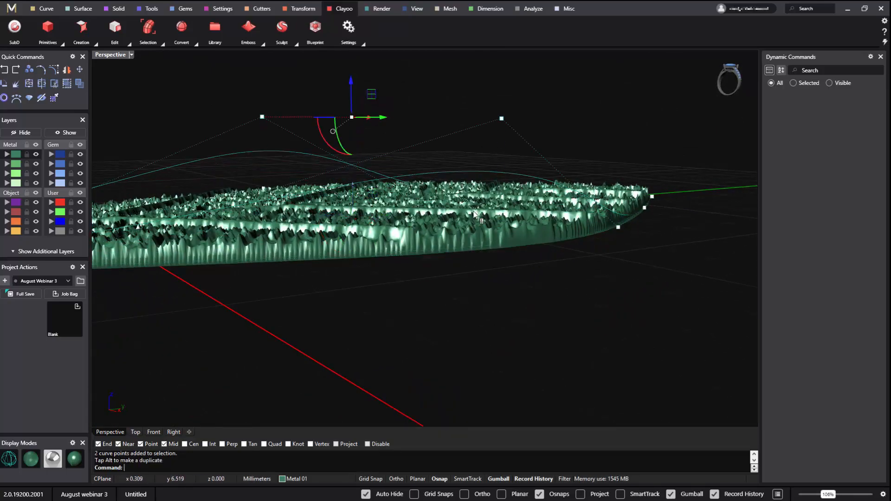
Select the two control points at the leaf outline curve's rounded tip, tilt them and lift them along the rotated direction
right_drag(478, 216, 315, 209)
right_drag(609, 312, 528, 217)
drag(510, 155, 596, 309)
right_drag(596, 309, 539, 296)
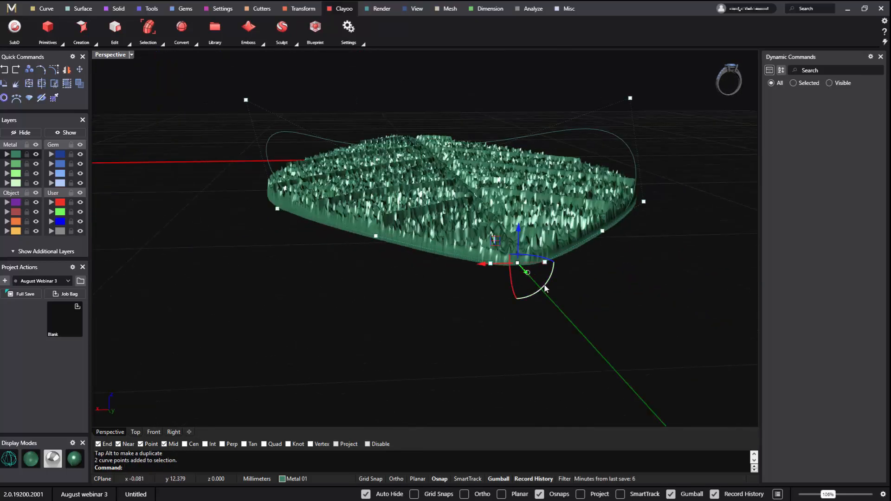
drag(545, 288, 525, 309)
right_drag(525, 308, 561, 303)
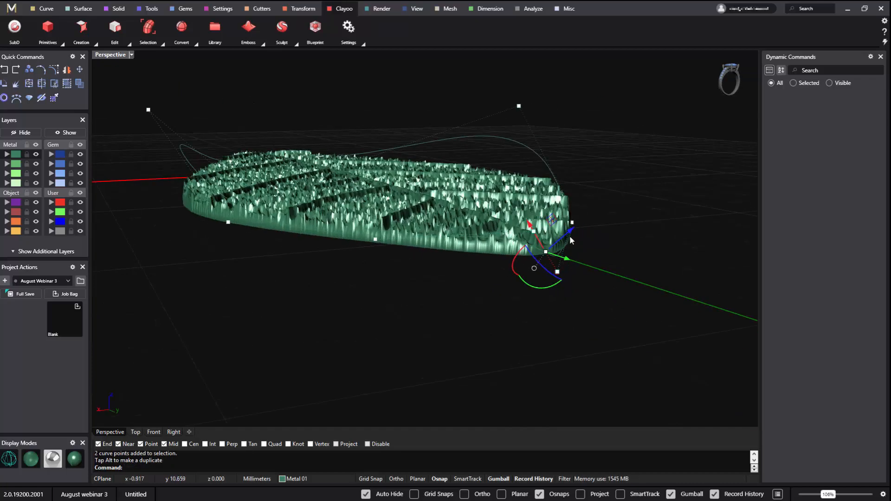
drag(570, 238, 601, 210)
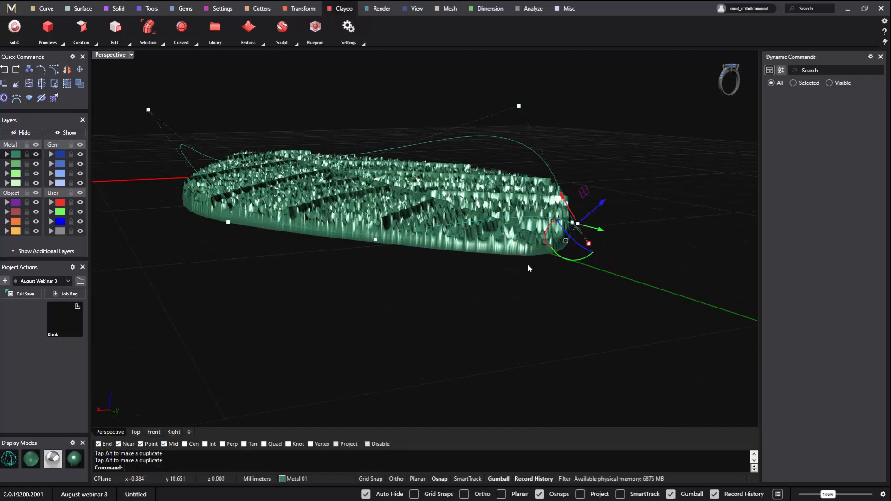
Raise the control points at the narrow stem end of the leaf outline curve vertically above the mesh
mouse_move(527, 267)
right_down()
mouse_move(611, 284)
mouse_move(640, 306)
mouse_move(602, 291)
mouse_move(603, 247)
mouse_move(525, 285)
mouse_move(585, 188)
mouse_move(463, 253)
mouse_move(274, 306)
mouse_move(525, 255)
right_up()
drag(304, 104, 390, 192)
drag(351, 110, 345, 78)
right_drag(496, 186, 556, 286)
right_click(556, 286)
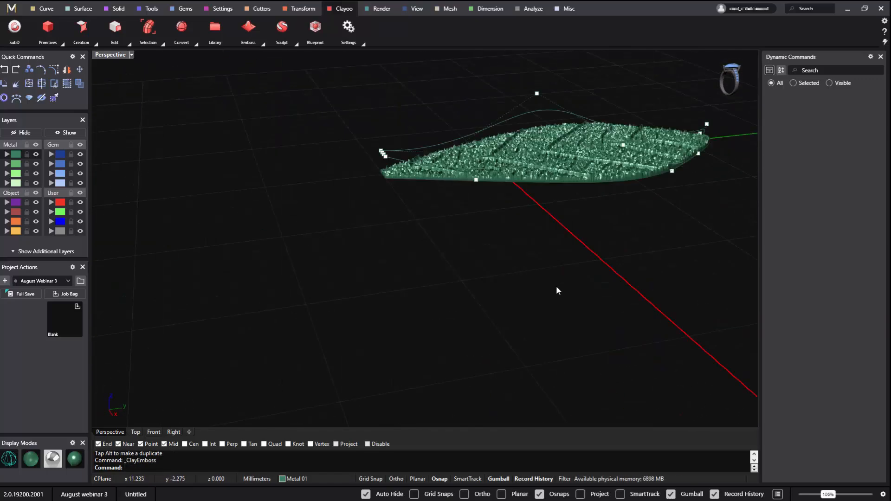
click(564, 226)
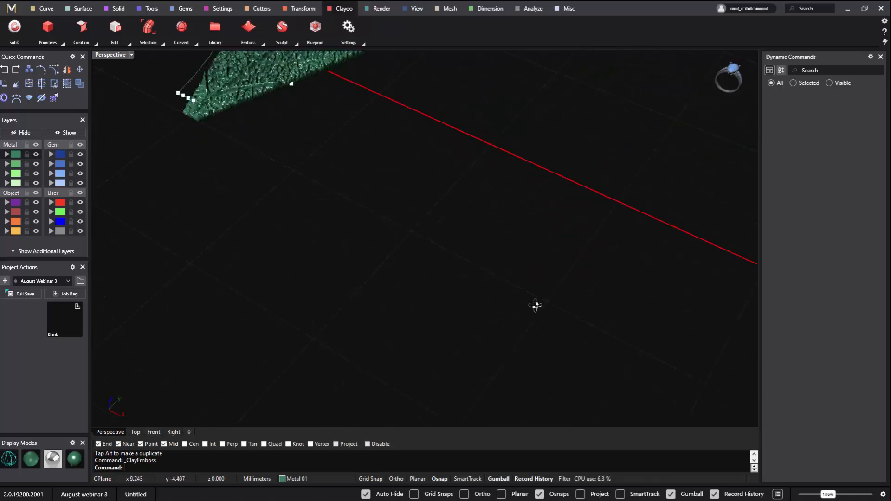
Assign the leaf mesh to the Metal 02 layer and hide that layer, leaving the outline curve isolated
shift+right_drag(492, 314, 555, 388)
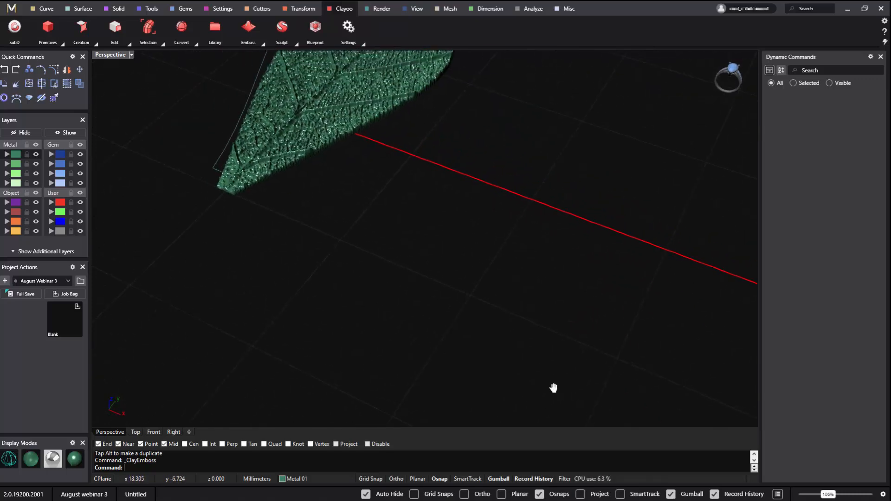
shift+right_drag(421, 214, 594, 324)
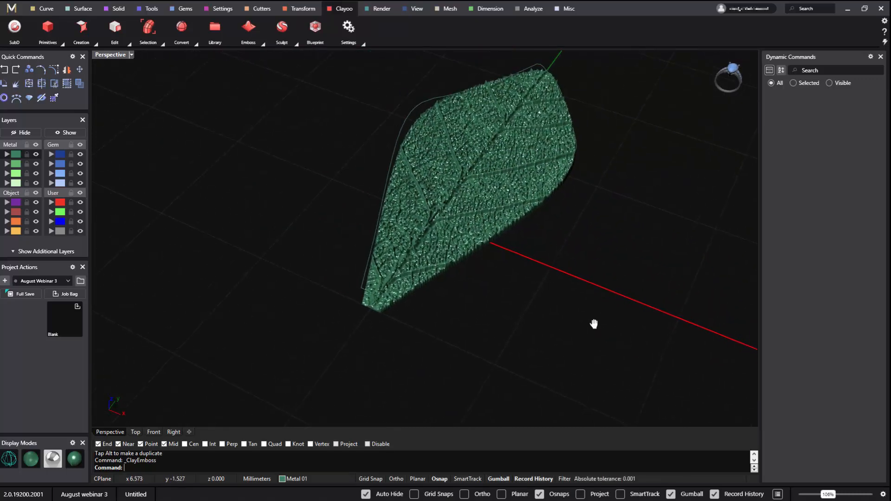
click(453, 164)
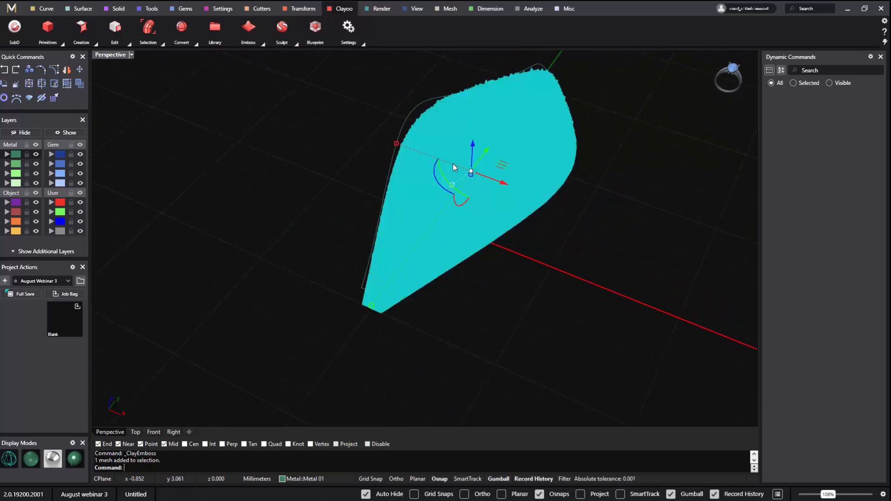
click(7, 164)
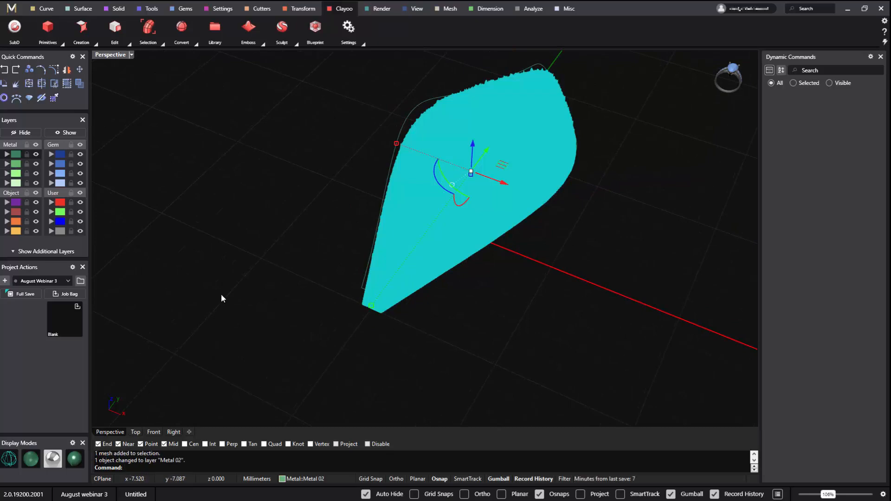
click(222, 295)
mouse_move(406, 290)
right_down()
mouse_move(482, 254)
mouse_move(332, 262)
right_up()
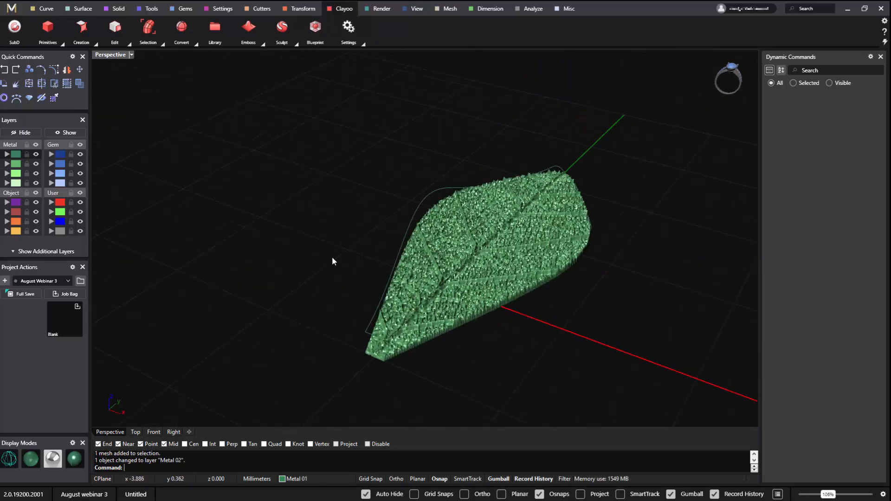
click(36, 164)
right_drag(396, 220, 414, 204)
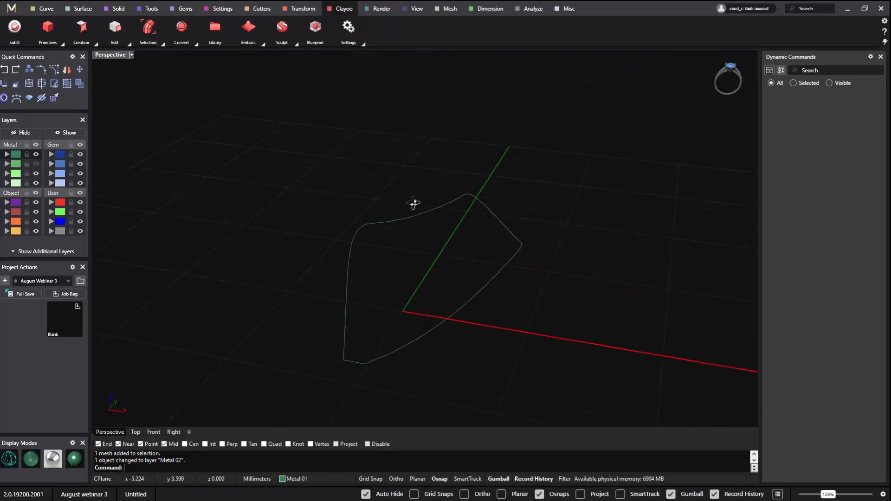
Build a Patch surface from the reshaped leaf outline curve with the default options and clear the selection
click(474, 296)
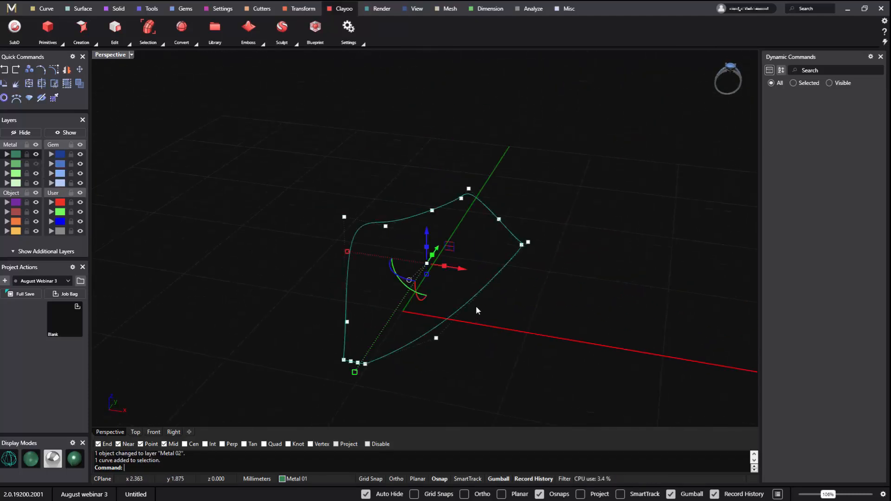
click(78, 9)
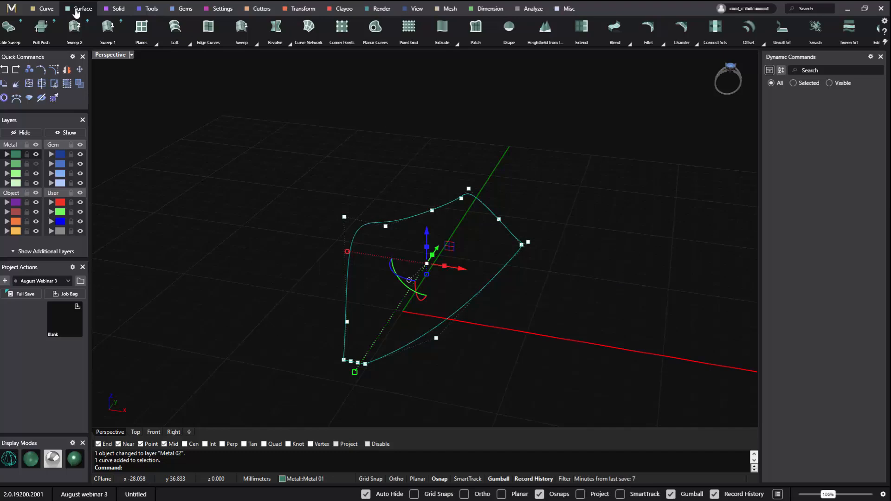
click(473, 28)
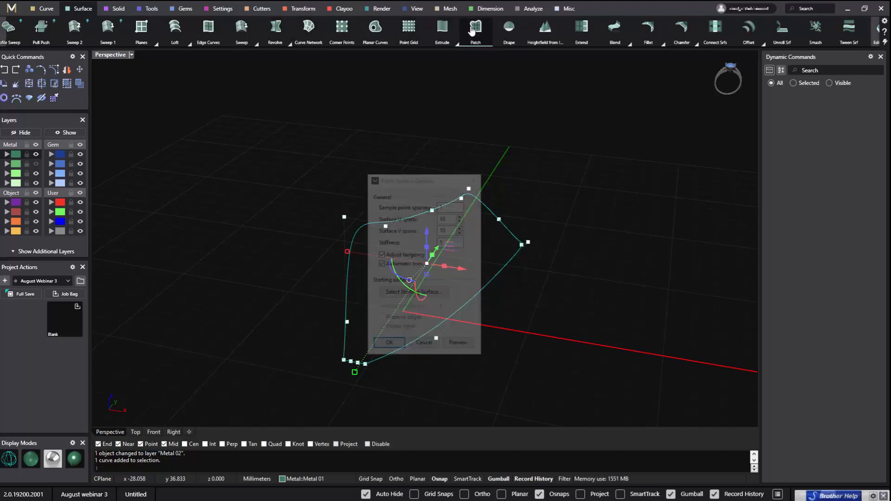
click(389, 342)
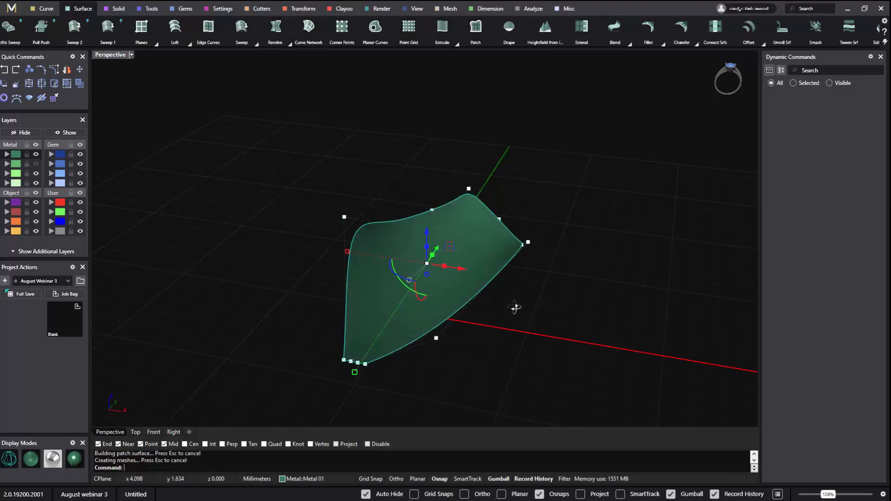
right_drag(515, 308, 536, 293)
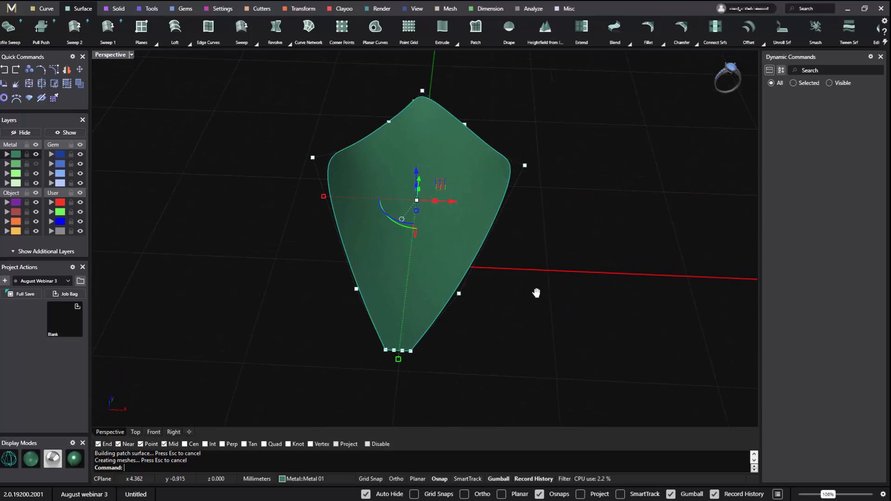
click(266, 92)
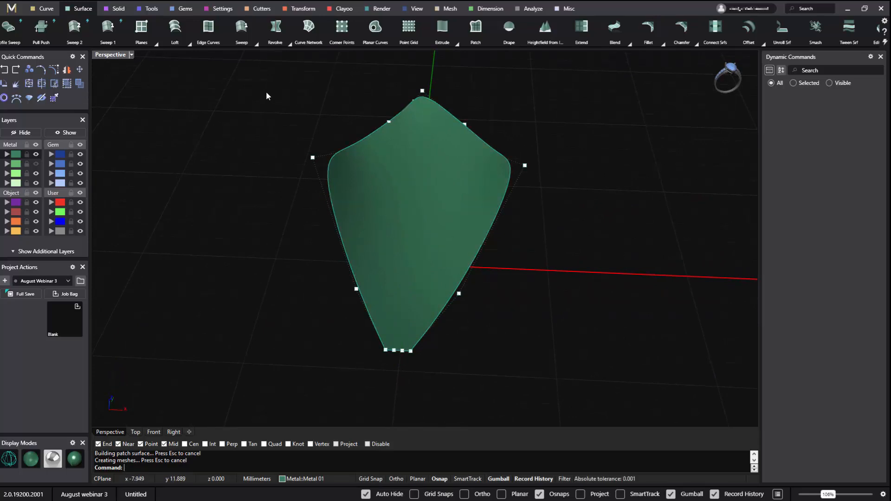
Create a flat Auto Base surface from the curved leaf patch and accept it
click(302, 9)
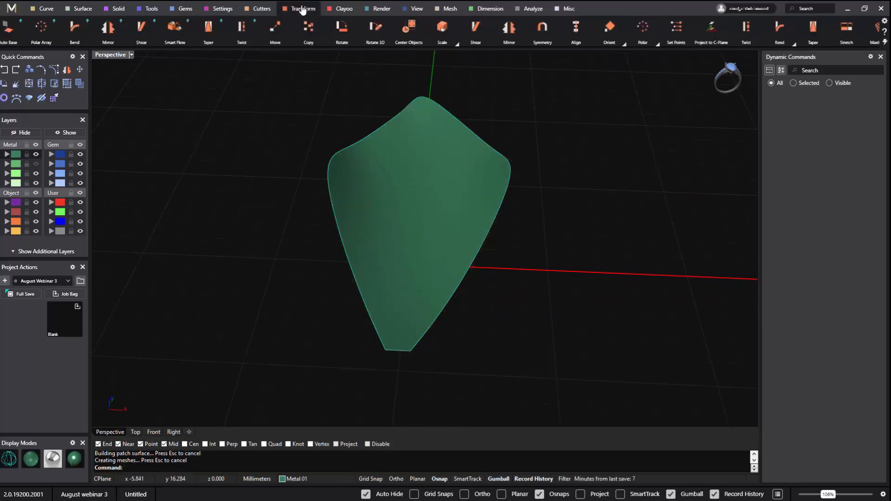
click(18, 33)
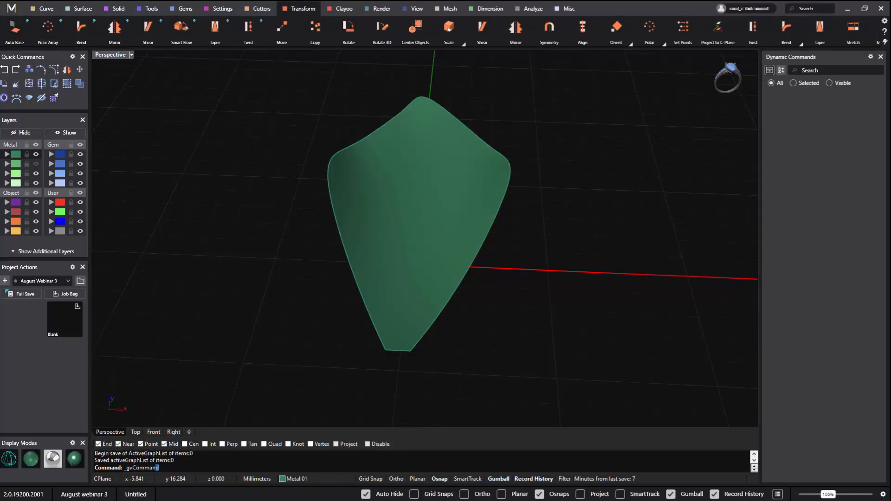
click(369, 203)
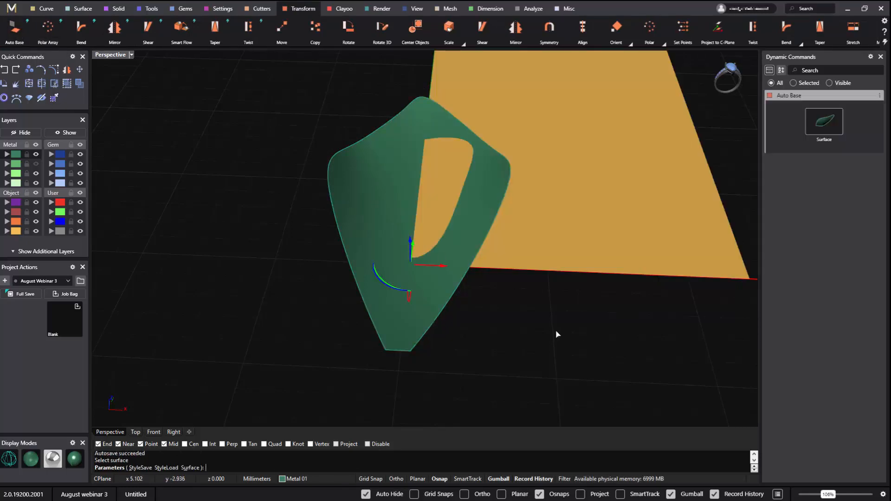
key(Return)
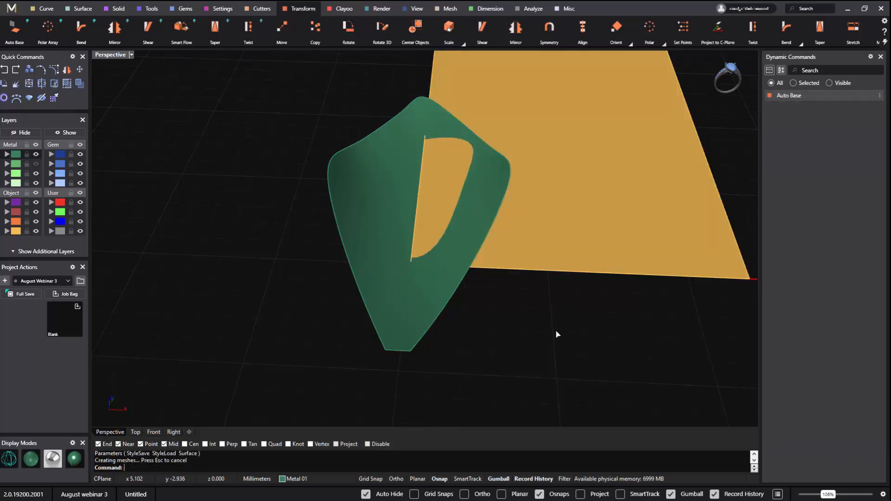
right_drag(568, 314, 457, 370)
right_drag(495, 300, 444, 331)
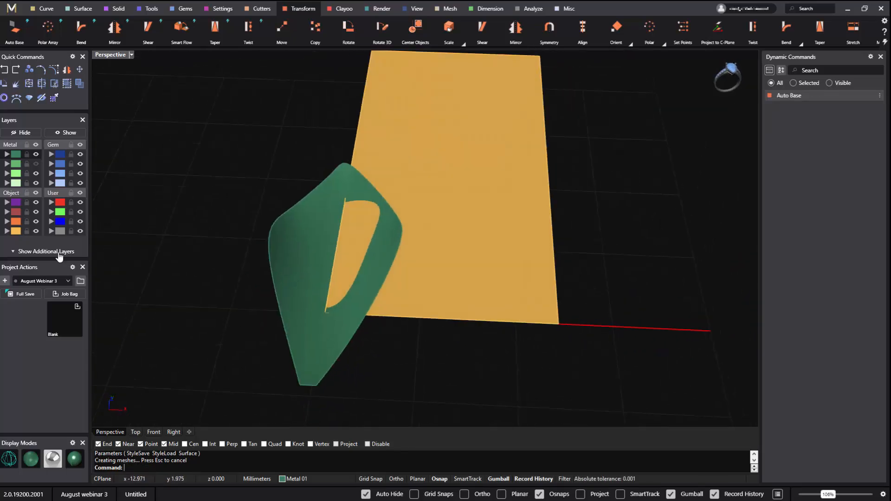
Show the Metal 02 layer and move the leaf mesh in the Top view onto the base rectangle's vertical centre line, within its upper part
click(36, 166)
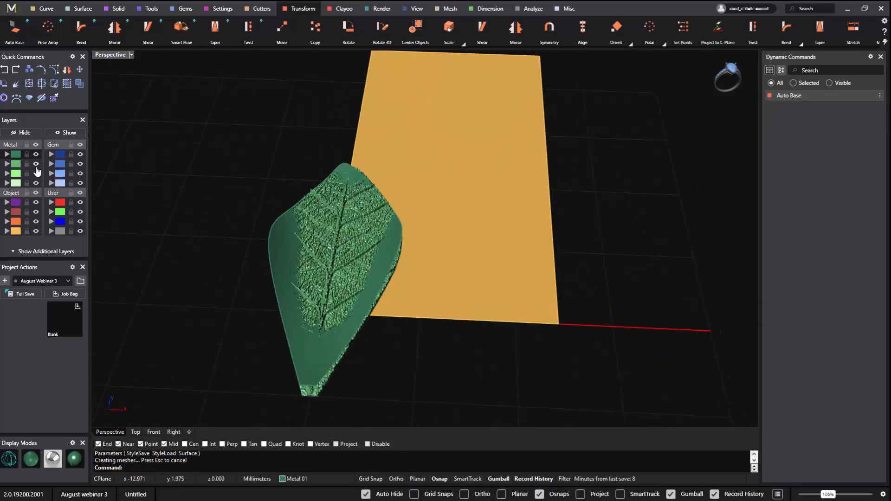
right_drag(335, 308, 393, 271)
click(416, 209)
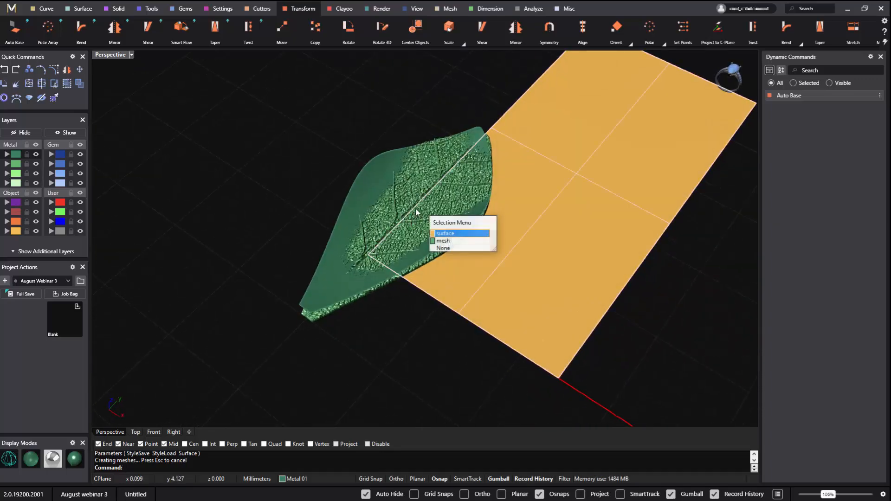
click(445, 242)
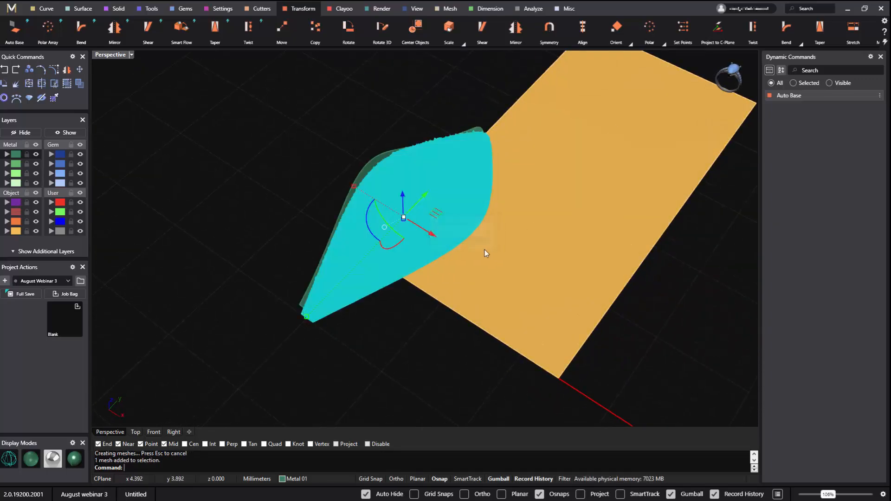
click(136, 432)
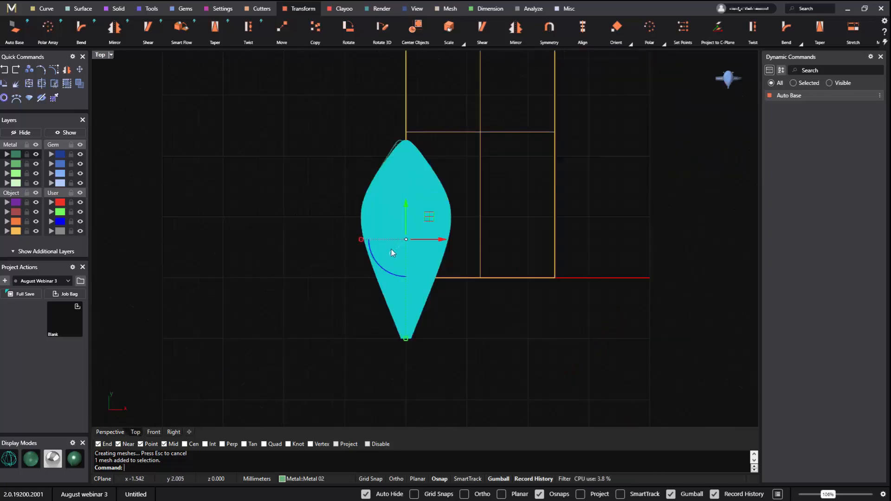
scroll(432, 205, down, 5)
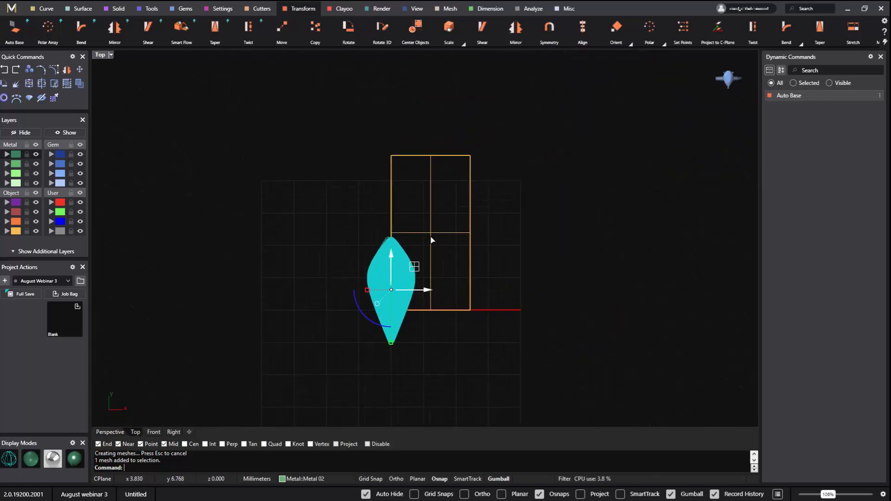
drag(412, 271, 455, 188)
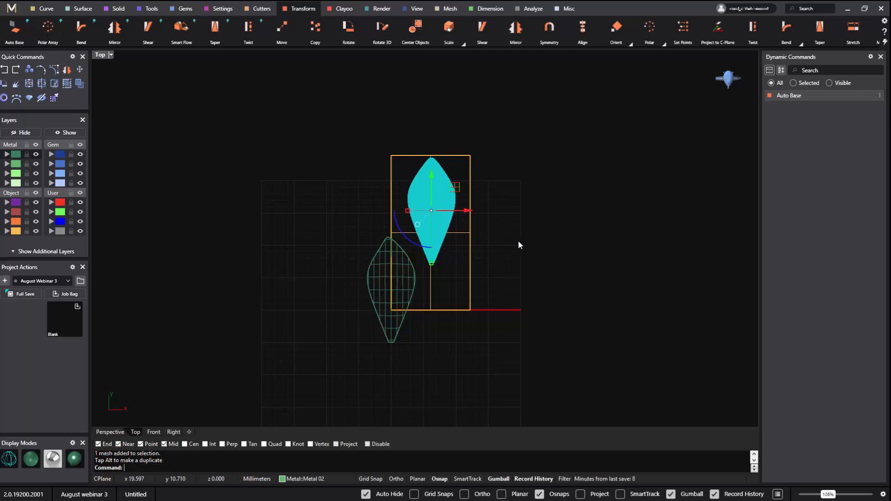
click(496, 247)
right_drag(493, 330, 463, 345)
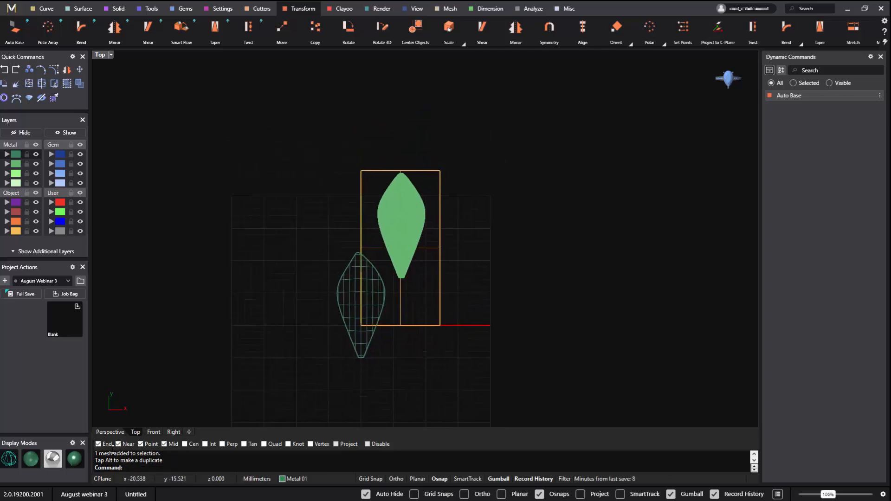
Switch to the four-view layout and examine the heights of the leaf mesh, base and curved patch in the Perspective, Front and Right views
click(110, 433)
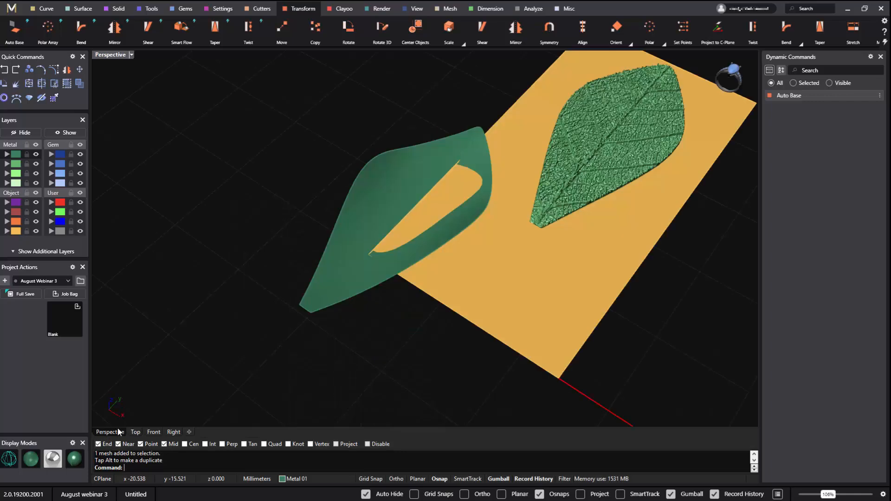
double_click(111, 55)
scroll(274, 184, up, 5)
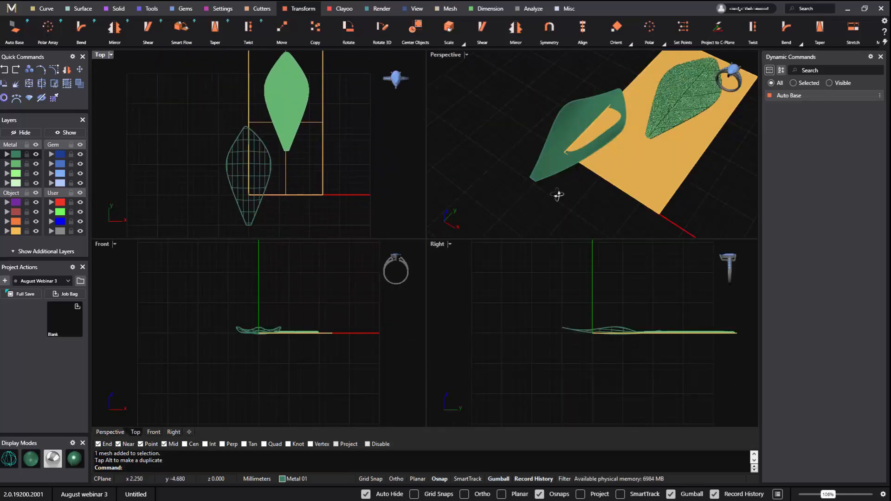
right_drag(558, 195, 466, 309)
scroll(490, 208, up, 3)
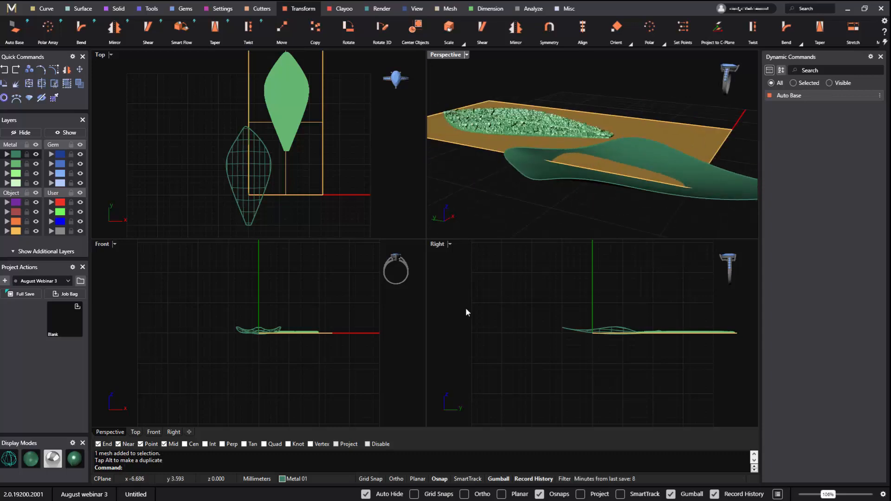
scroll(297, 327, up, 8)
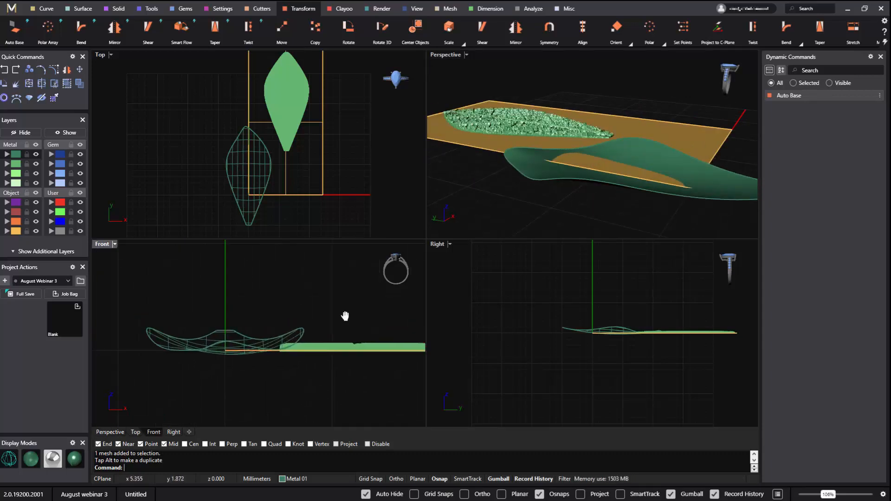
scroll(600, 307, up, 8)
right_drag(620, 308, 571, 303)
scroll(557, 290, down, 4)
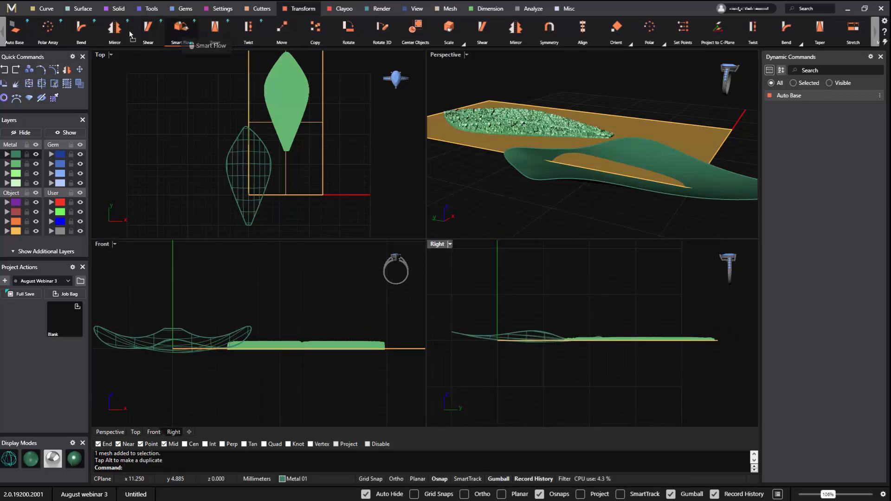
Reorder the Transform commands so that Smart Flow comes first, ahead of Auto Base
drag(130, 33, 36, 46)
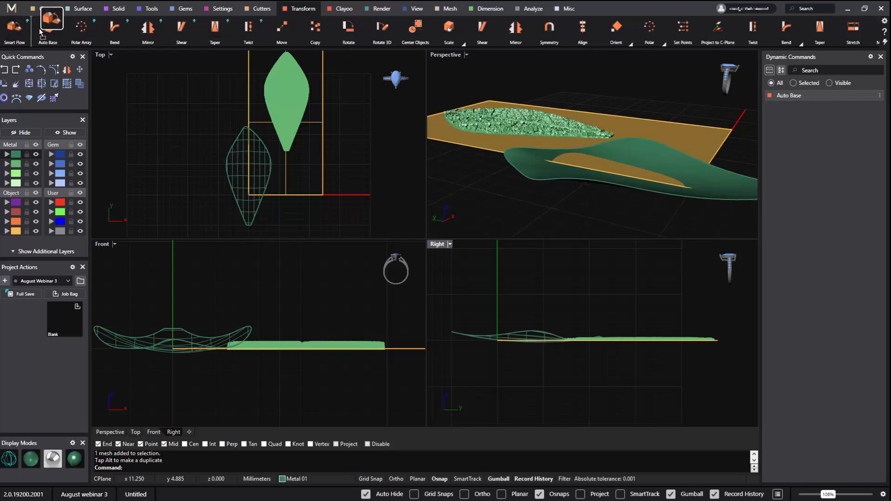
Put Auto Base back ahead of Smart Flow, and pick the flat base and curved leaf patch as Smart Flow's base and destination surfaces
mouse_move(32, 41)
mouse_down()
mouse_move(70, 44)
mouse_move(26, 44)
mouse_move(44, 37)
mouse_move(39, 31)
mouse_up()
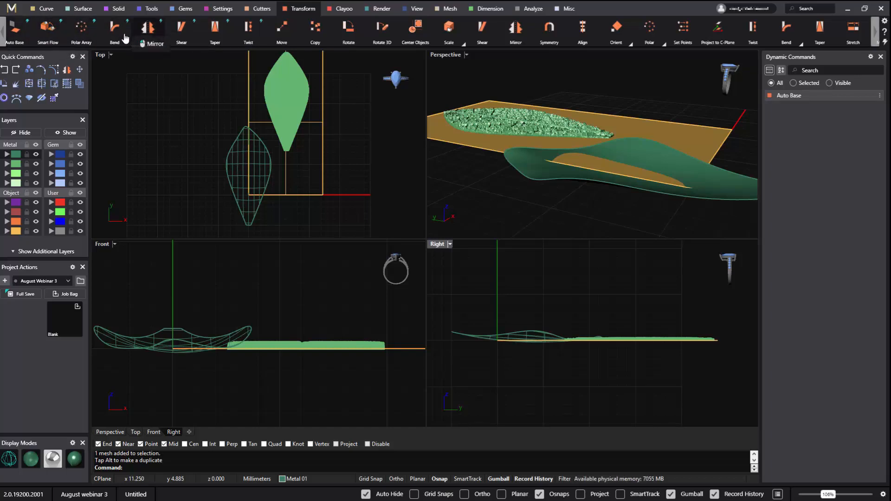
click(48, 30)
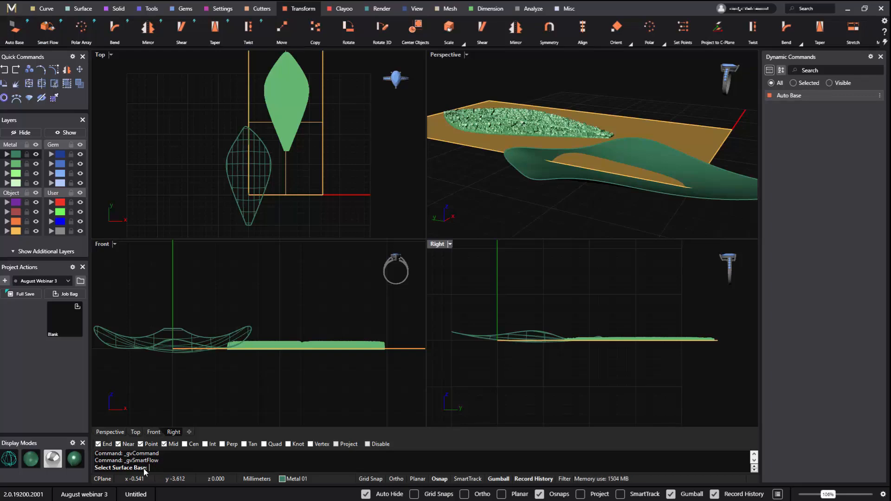
click(440, 141)
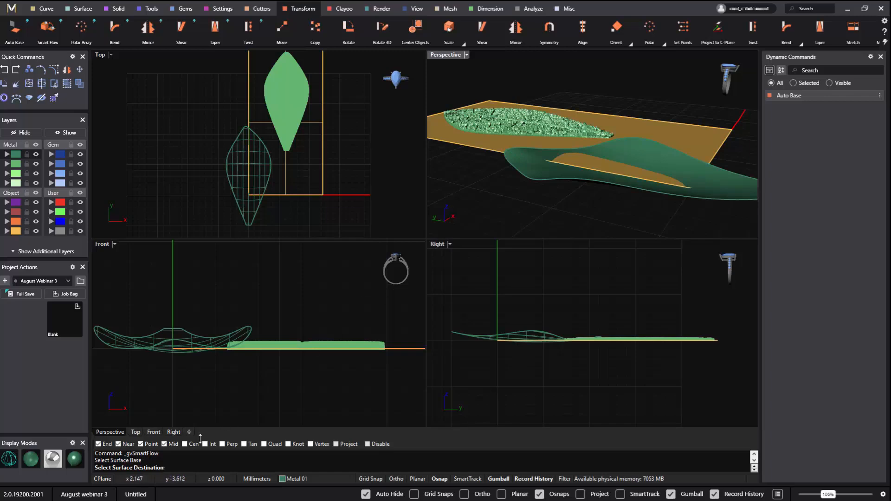
click(533, 179)
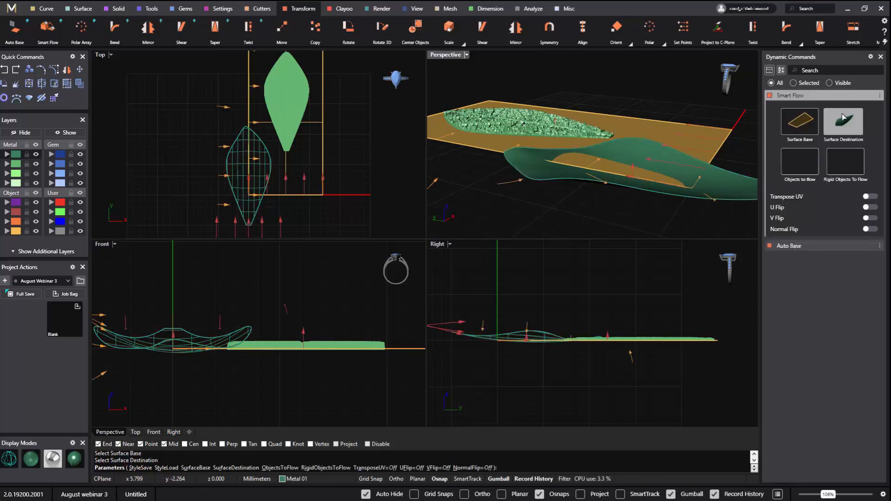
Pick the leaf mesh as the object to flow onto the curved patch and accept the Smart Flow
click(799, 159)
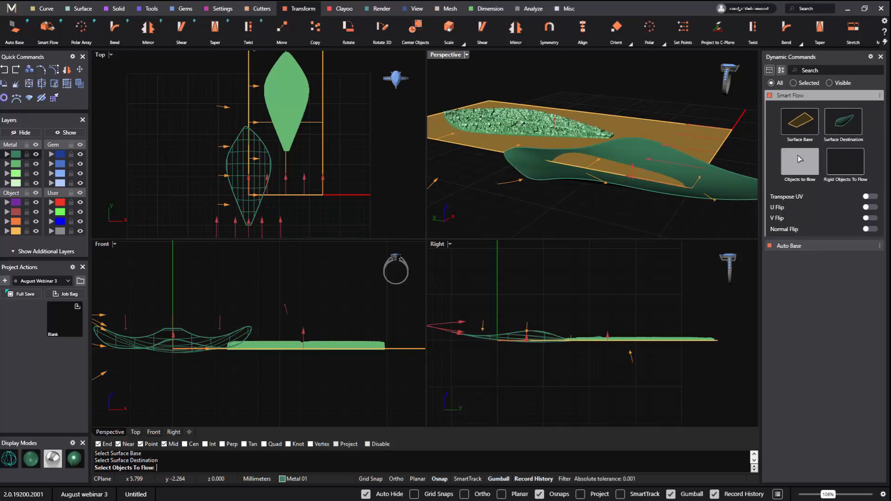
click(533, 119)
key(Return)
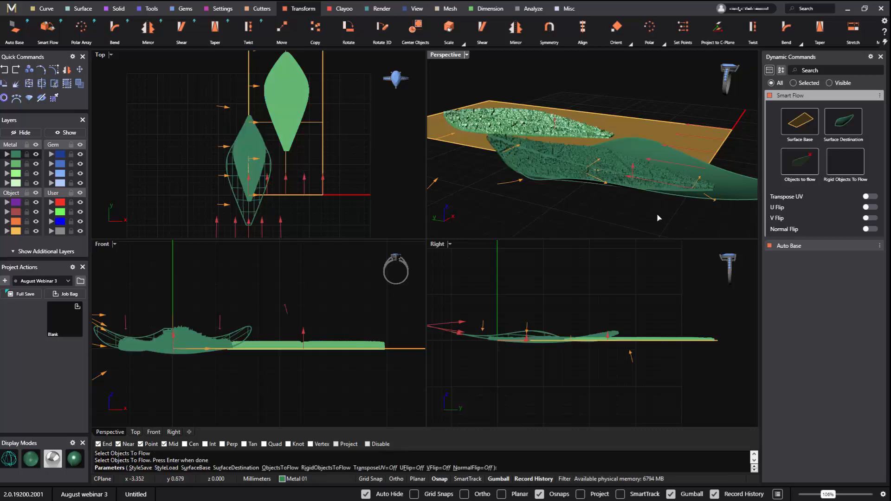
right_drag(646, 218, 599, 155)
scroll(640, 154, down, 2)
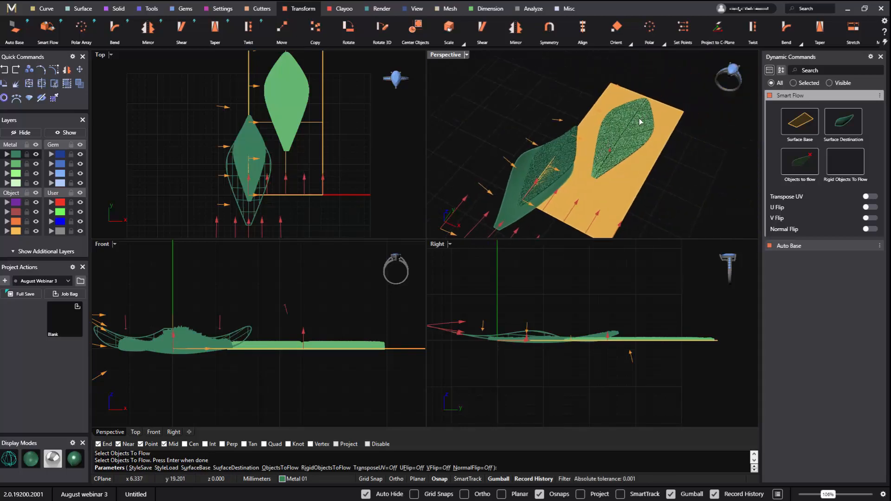
right_click(697, 173)
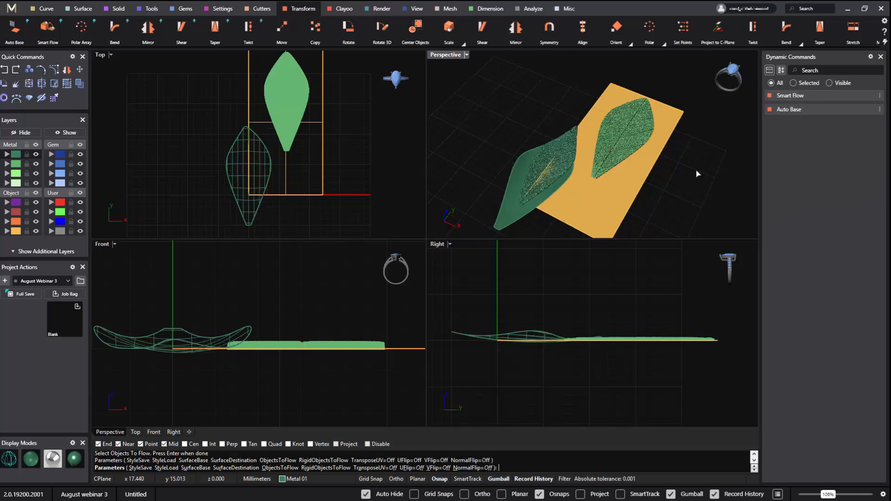
Move the original leaf mesh down along the base's length until its flowed copy sits centred lengthwise on the curved patch
click(633, 130)
click(652, 154)
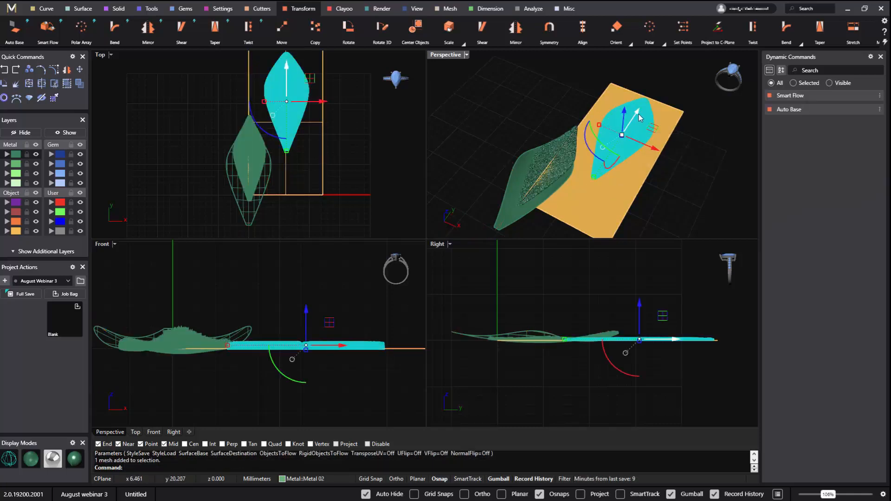
drag(639, 117, 684, 172)
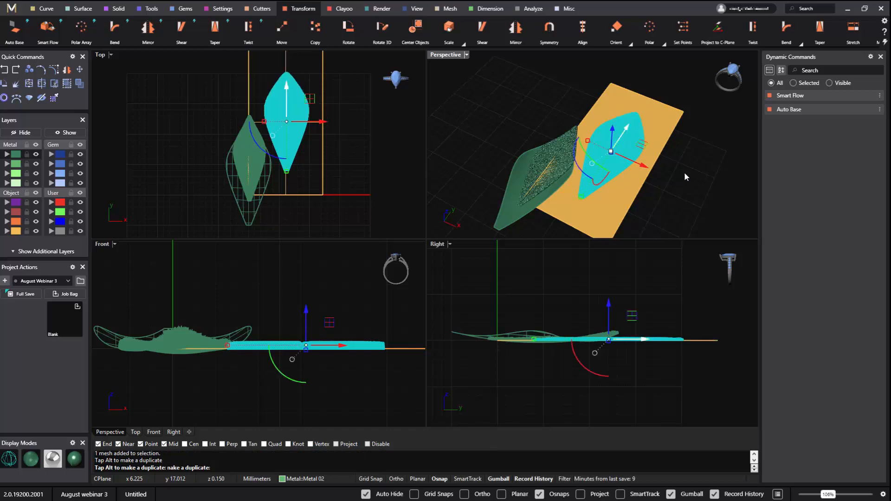
right_drag(675, 184, 687, 141)
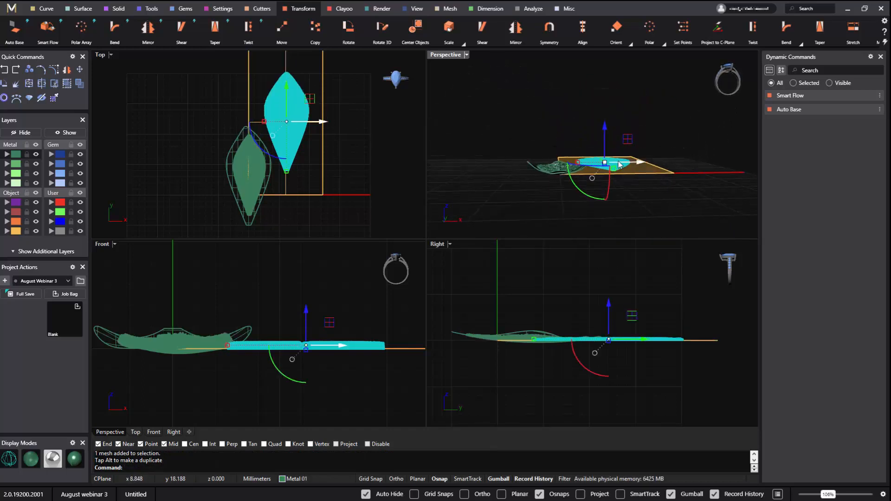
Scale up the original leaf mesh on the base until its flowed copy covers the whole curved patch, and maximize the Perspective view
right_drag(584, 163, 452, 159)
scroll(577, 135, up, 6)
right_drag(577, 140, 445, 188)
right_drag(340, 200, 354, 192)
mouse_move(575, 179)
right_down()
mouse_move(585, 144)
mouse_move(587, 185)
right_up()
scroll(588, 186, down, 5)
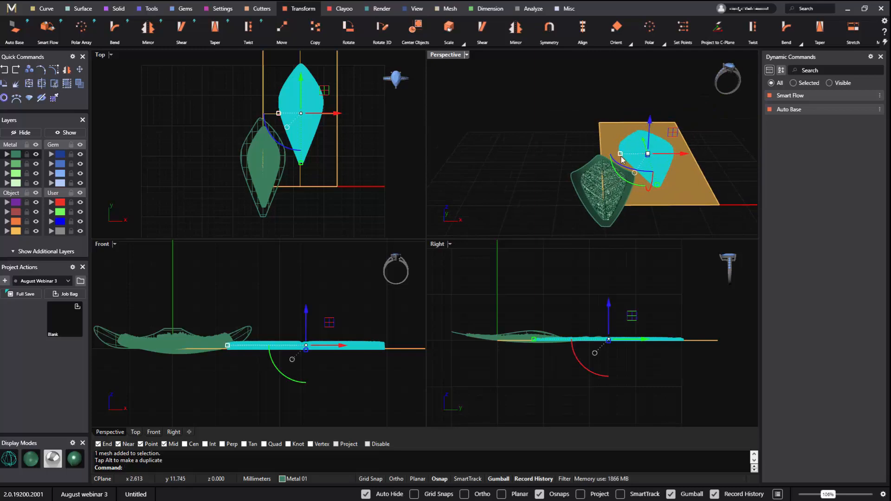
double_click(619, 156)
right_drag(440, 250, 517, 318)
right_click(517, 318)
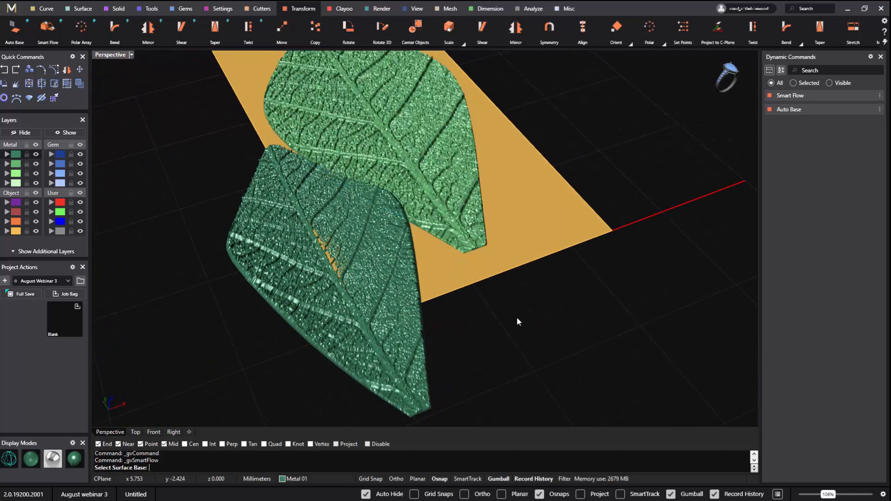
key(Escape)
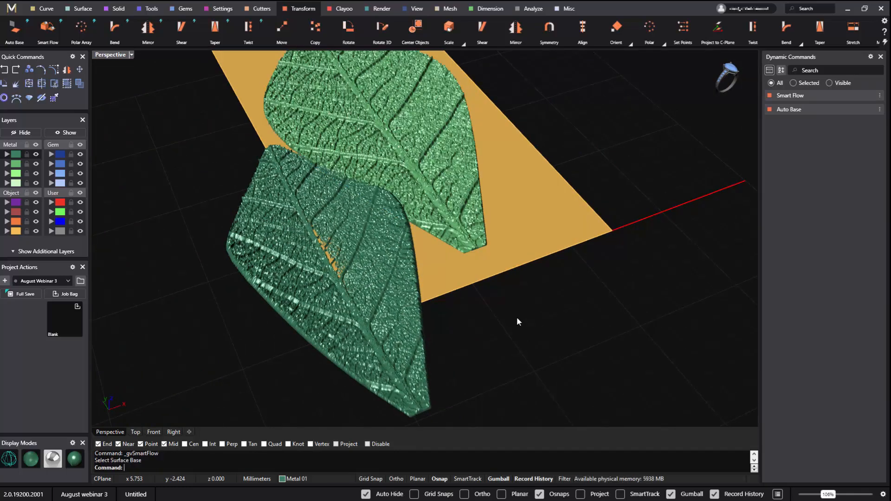
Hide the Metal 02 layer and the Auto Base's layer, and examine the flowed leaf mesh's relief and edges
right_drag(517, 318, 462, 246)
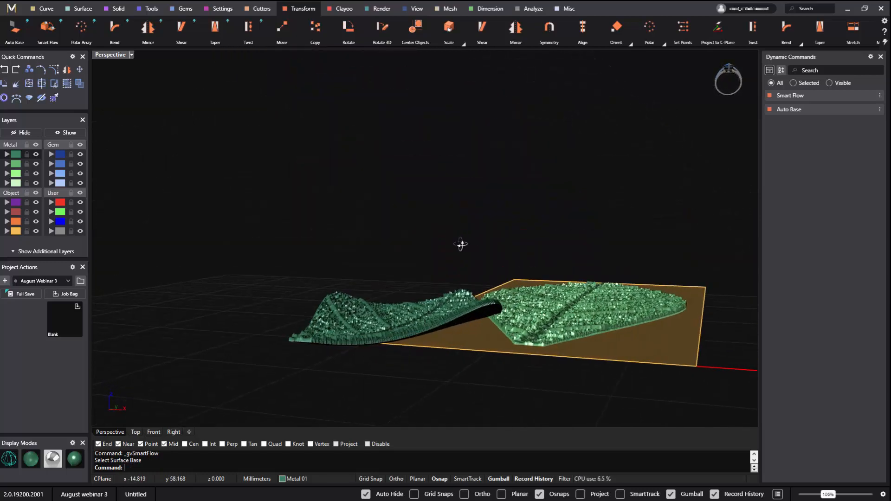
right_drag(636, 259, 675, 235)
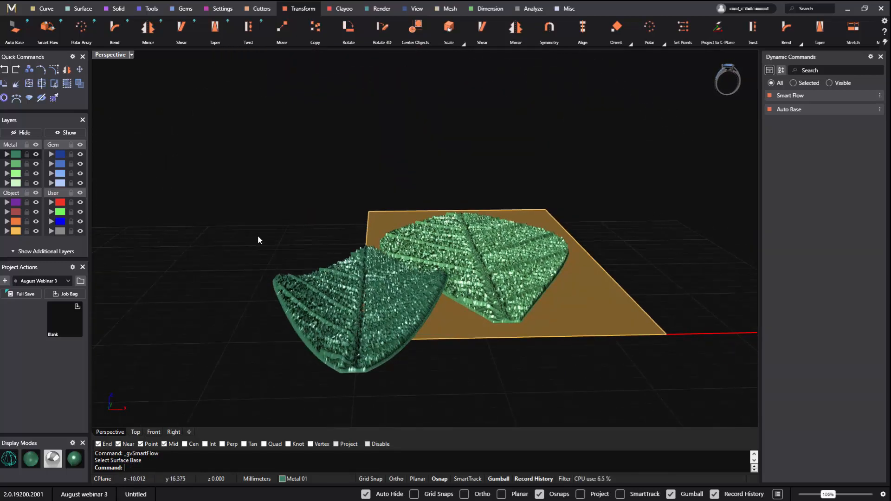
click(35, 163)
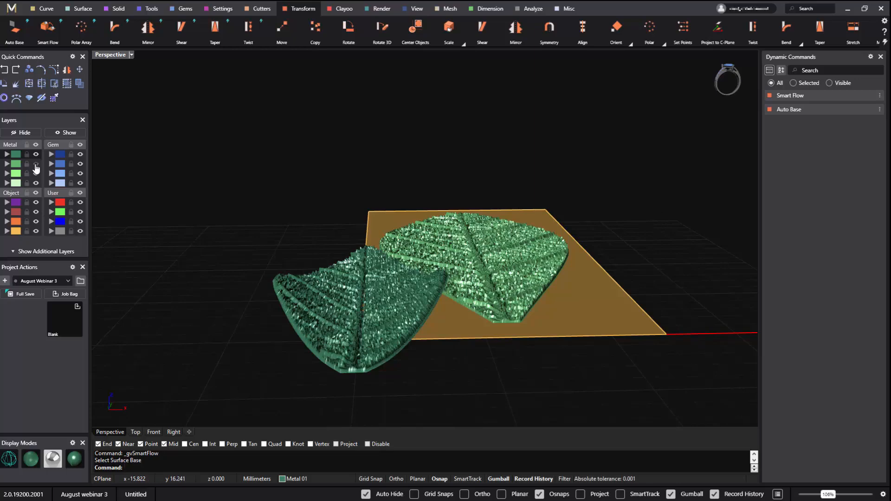
click(36, 231)
right_drag(465, 269, 397, 261)
scroll(517, 312, up, 5)
right_drag(517, 312, 585, 327)
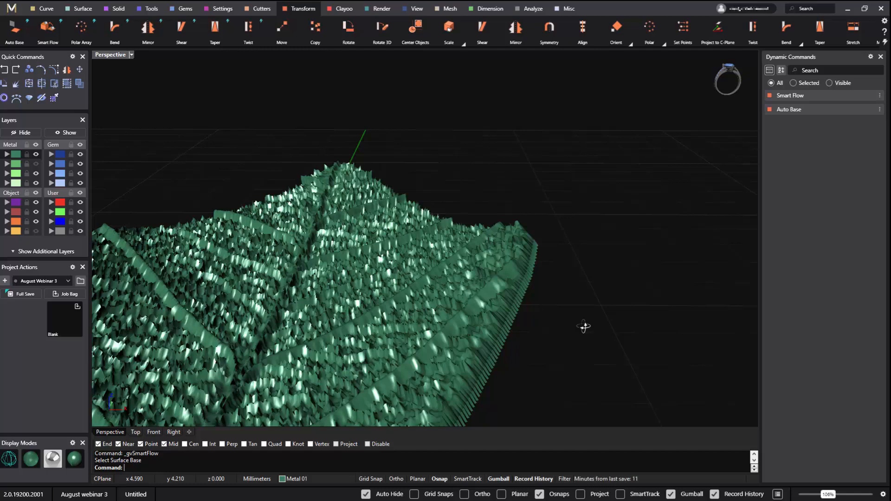
scroll(564, 345, down, 3)
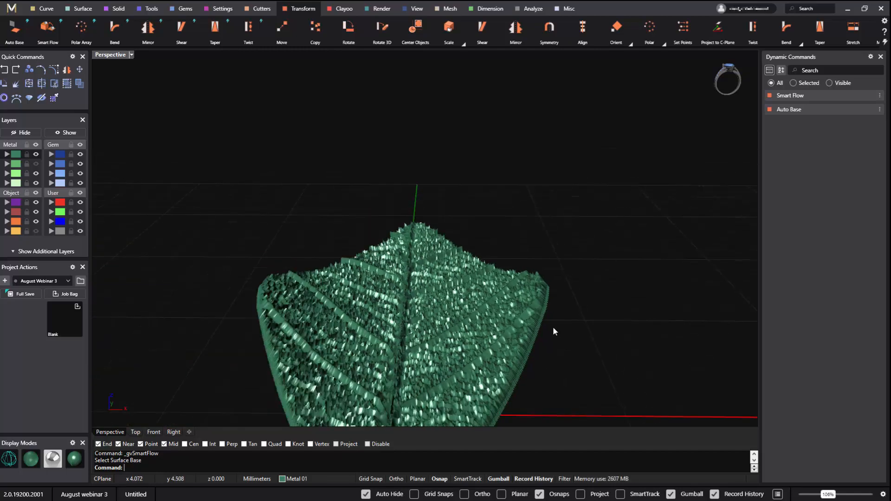
mouse_move(539, 308)
right_down()
mouse_move(565, 310)
mouse_move(541, 294)
mouse_move(533, 299)
right_up()
right_drag(474, 322, 511, 332)
Exclude the mesh from the leaf selection, delete the patch surface and select the remaining outline curve
drag(424, 263, 424, 263)
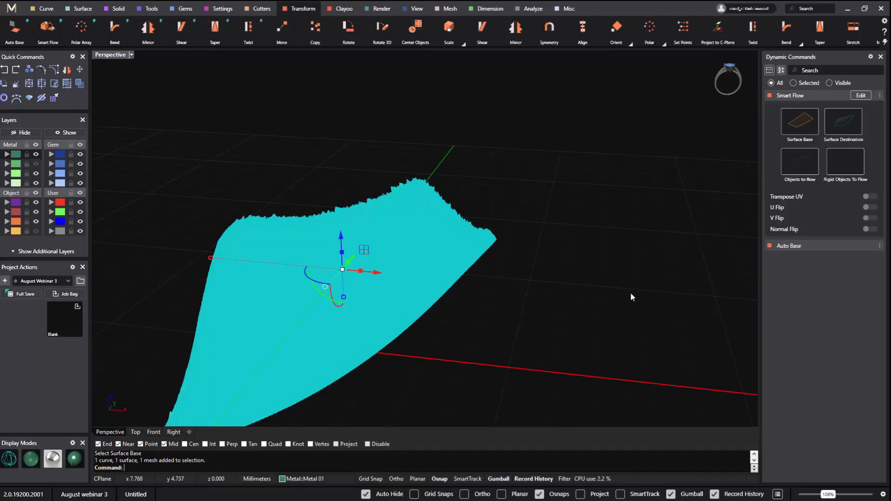
ctrl+click(415, 232)
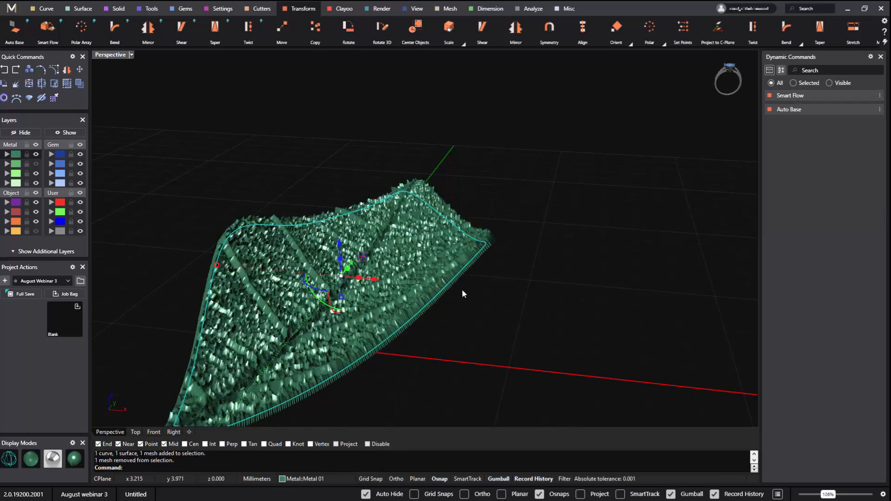
right_drag(461, 289, 506, 349)
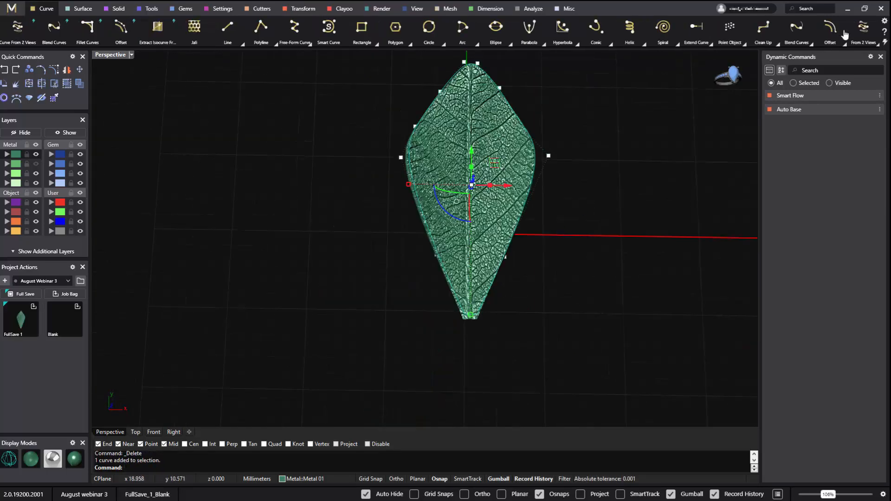
Offset the leaf's outline curve outward by 0.6 mm
click(831, 33)
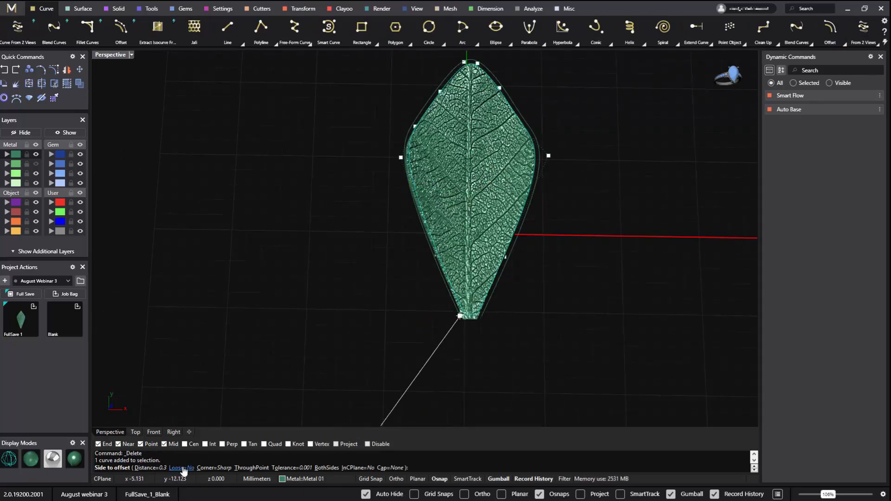
click(150, 468)
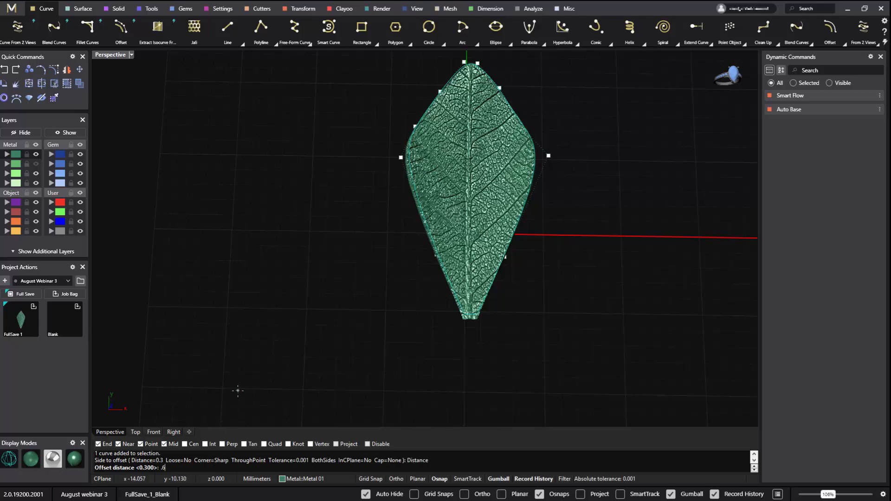
key(Return)
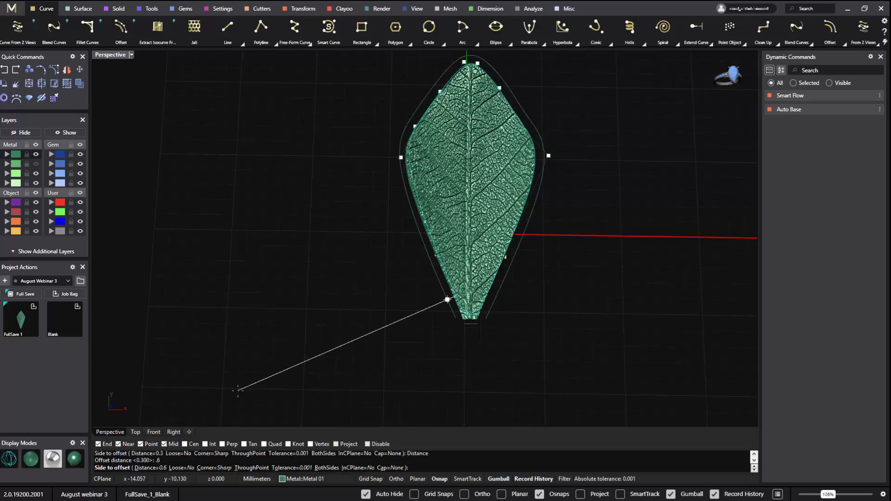
scroll(464, 327, up, 10)
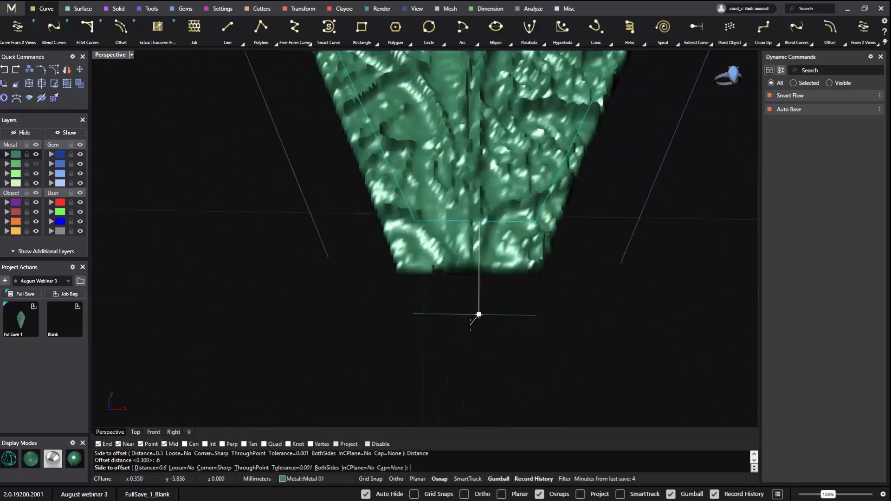
click(478, 343)
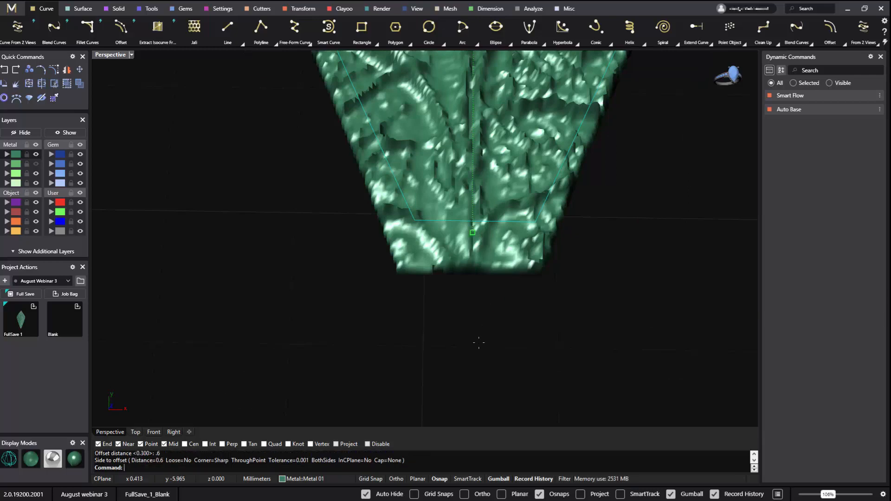
click(526, 344)
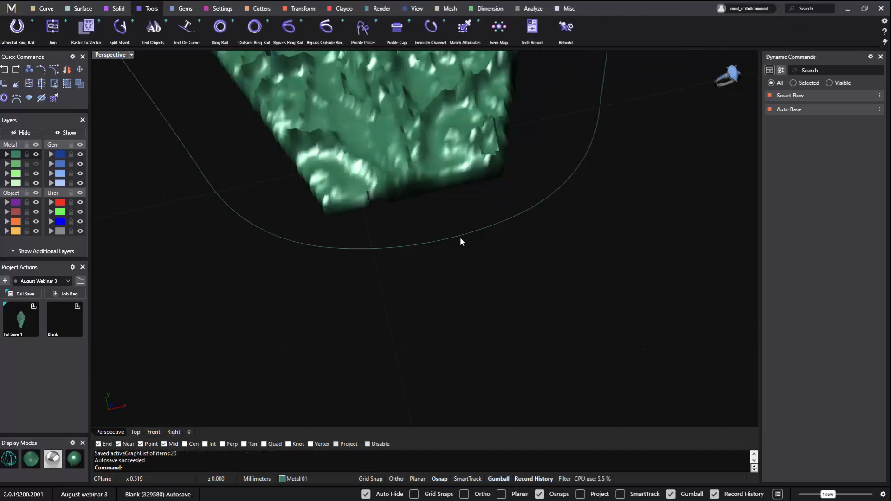
Place a profile on the smooth outer leaf curve with Profile Placer, using the rounded-rectangle Shank profile 02
click(460, 238)
scroll(623, 361, down, 4)
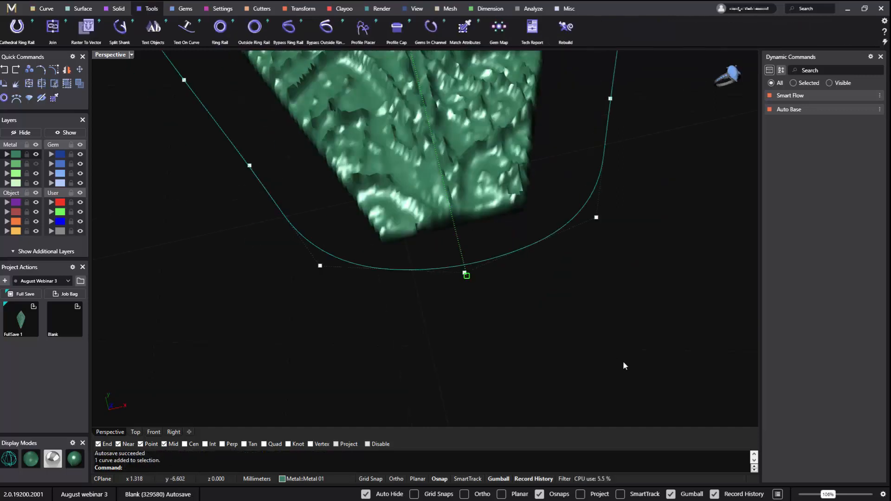
click(363, 28)
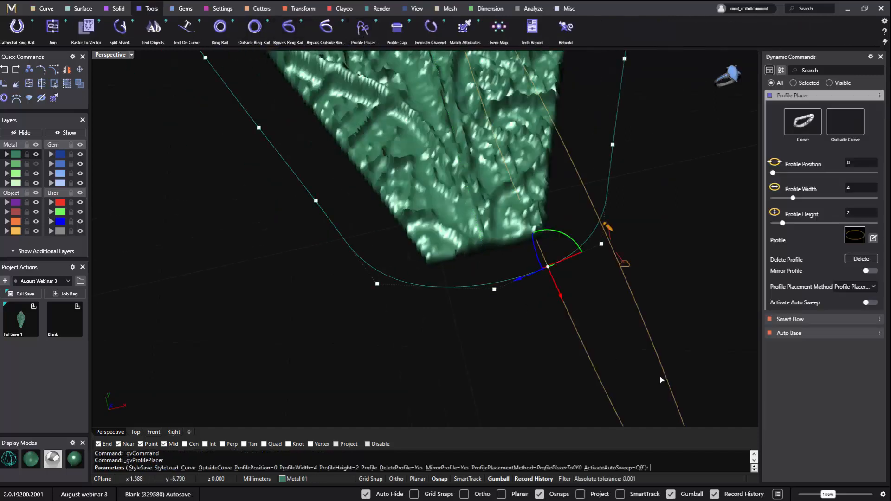
click(855, 236)
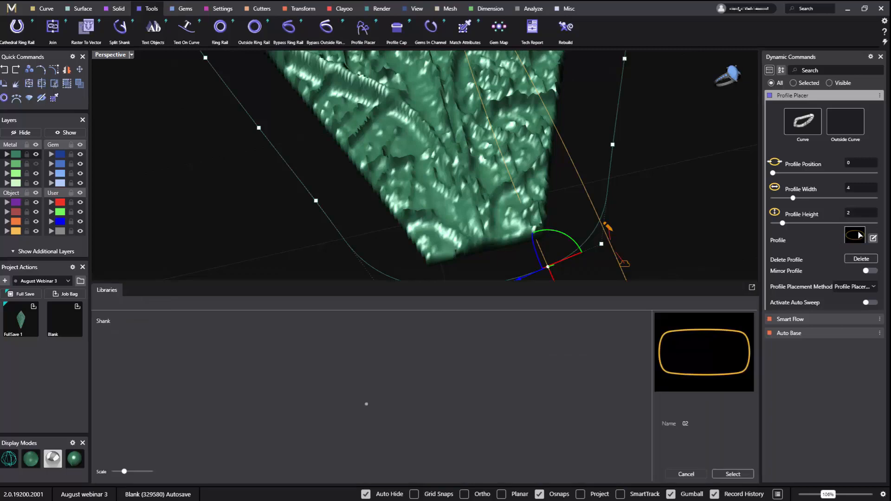
double_click(158, 352)
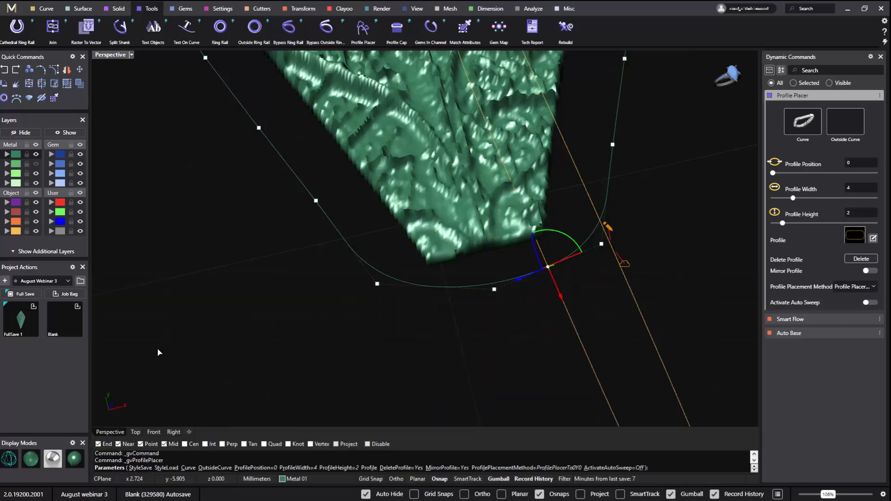
Set the placed profile's width to 1.5 mm and its height to 1.4 mm
right_drag(578, 303, 601, 321)
drag(600, 321, 605, 328)
drag(538, 306, 510, 302)
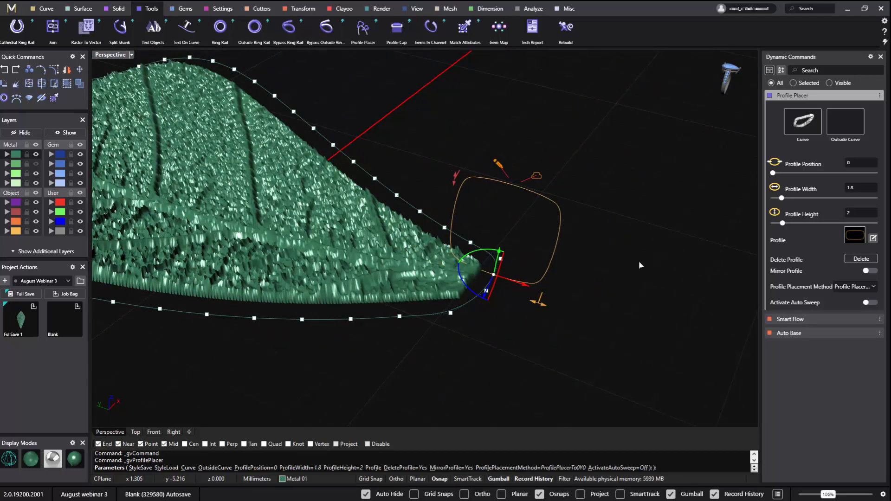
click(864, 191)
text(1.5)
key(Return)
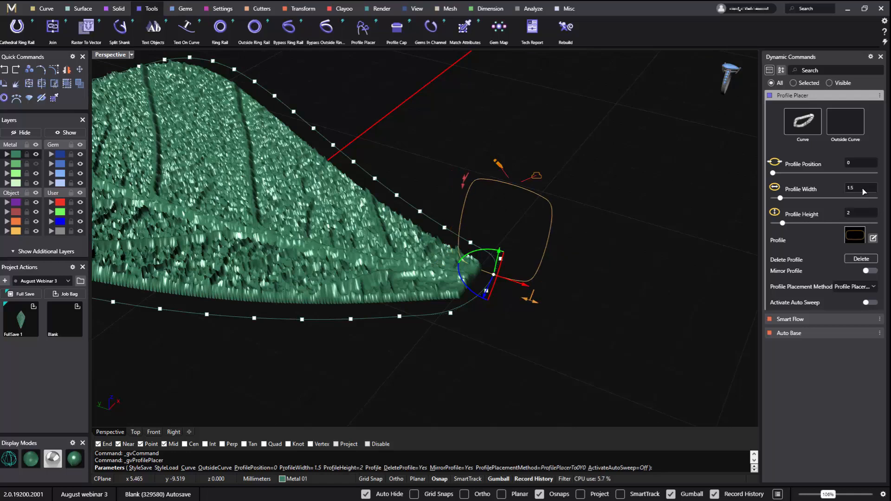
drag(464, 178, 459, 214)
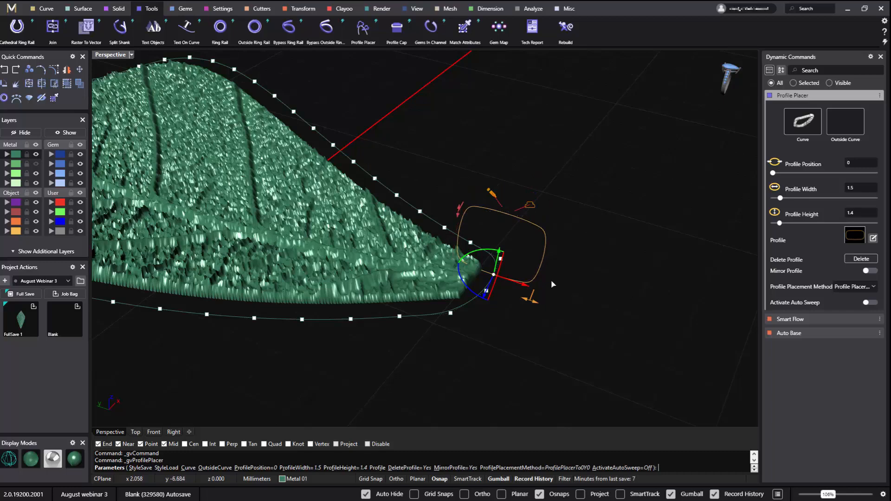
Move the placed profile downward relative to the leaf's offset curve and activate the auto sweep to form the border
scroll(498, 259, up, 3)
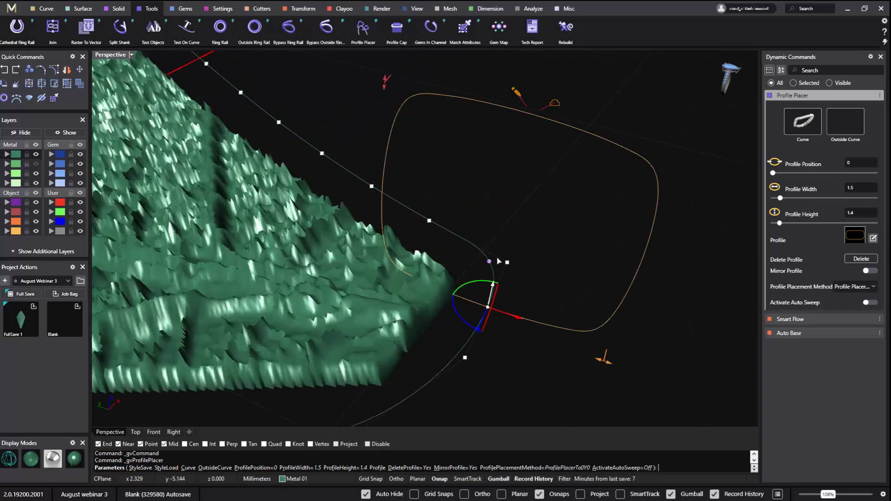
drag(493, 286, 480, 358)
scroll(557, 260, down, 6)
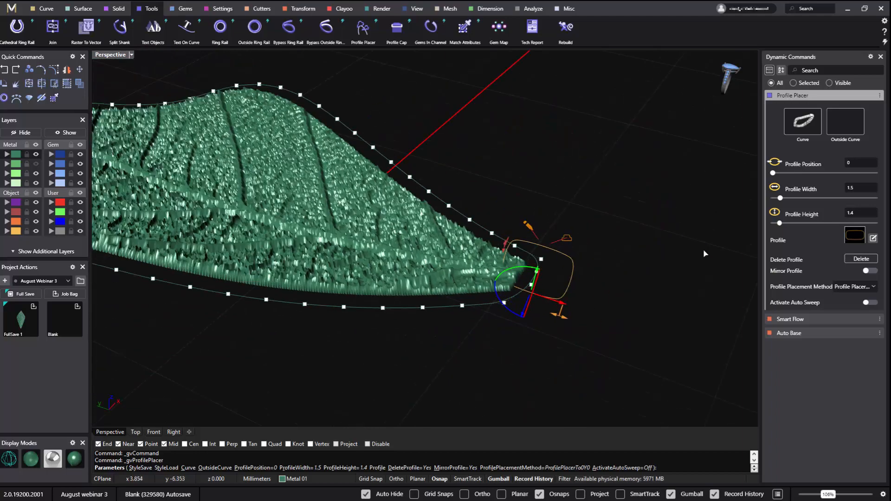
click(870, 303)
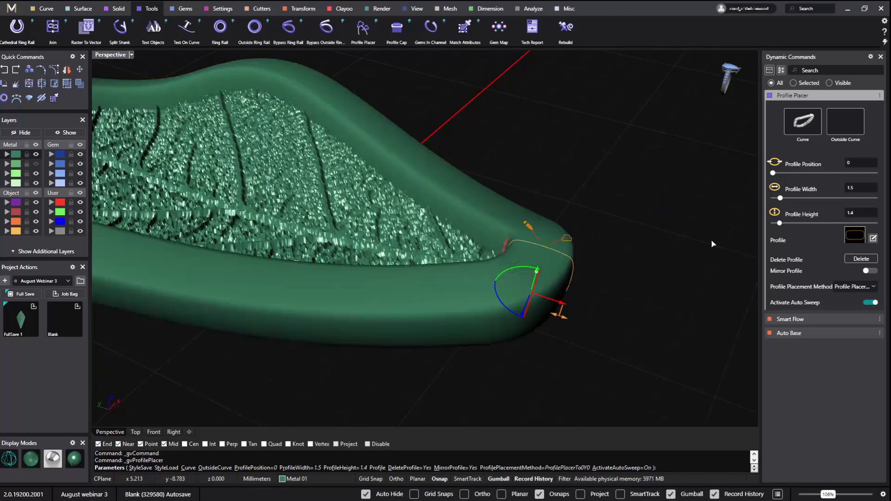
scroll(713, 244, down, 5)
right_drag(696, 248, 654, 314)
scroll(611, 326, up, 6)
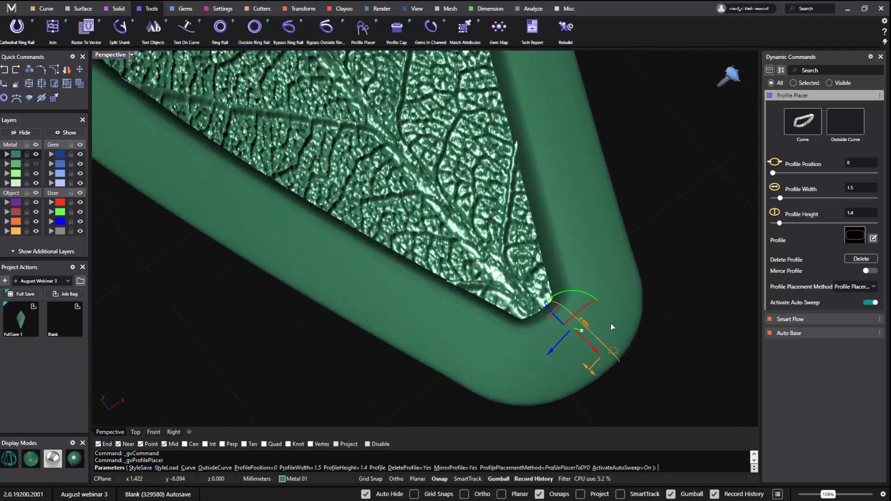
scroll(612, 327, down, 5)
right_drag(632, 279, 640, 175)
scroll(619, 215, up, 5)
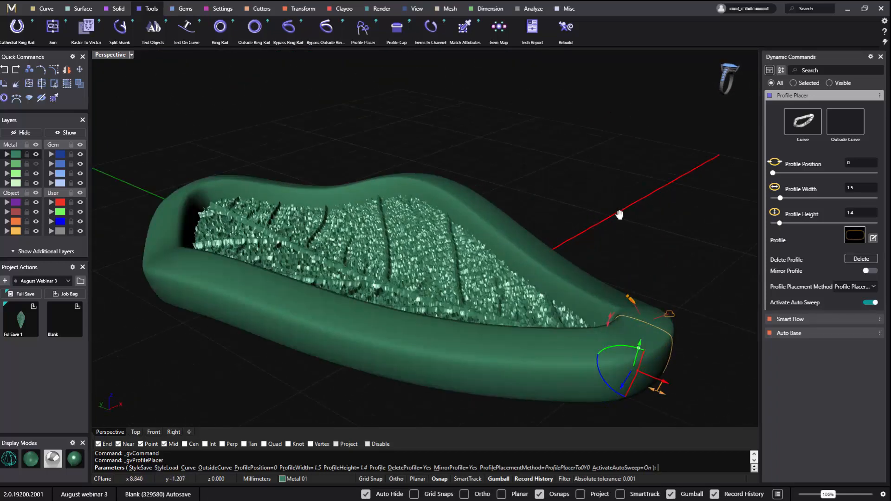
scroll(583, 149, up, 4)
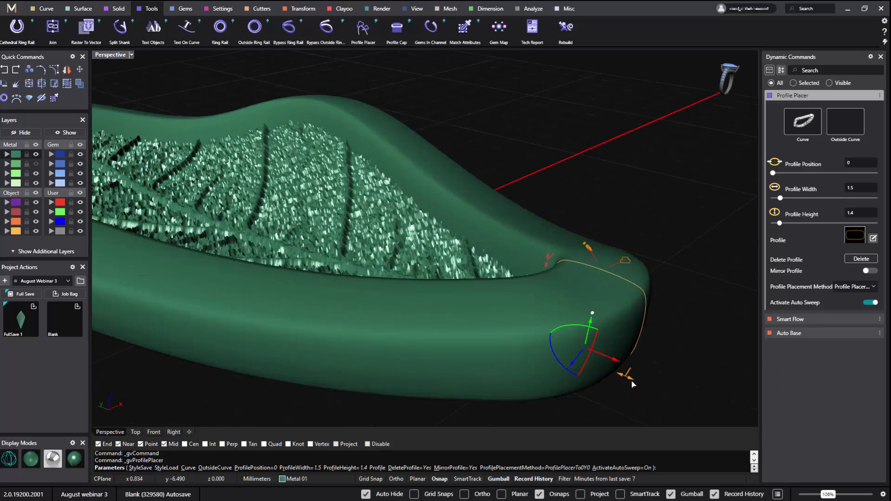
Set the border profile's width to 1 mm
drag(629, 383, 624, 388)
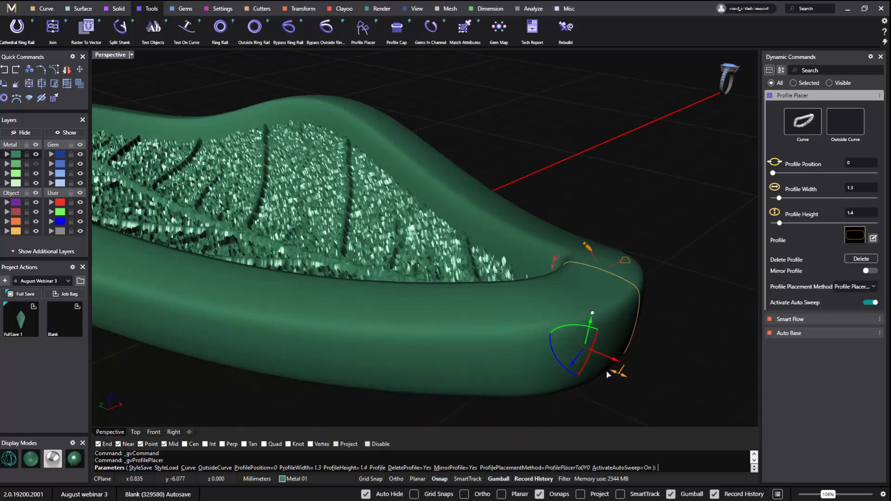
scroll(604, 371, up, 2)
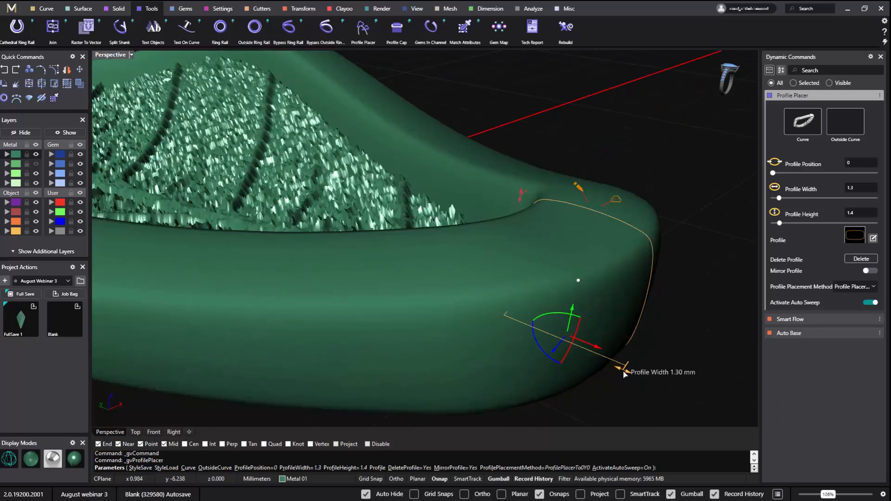
drag(620, 373, 598, 355)
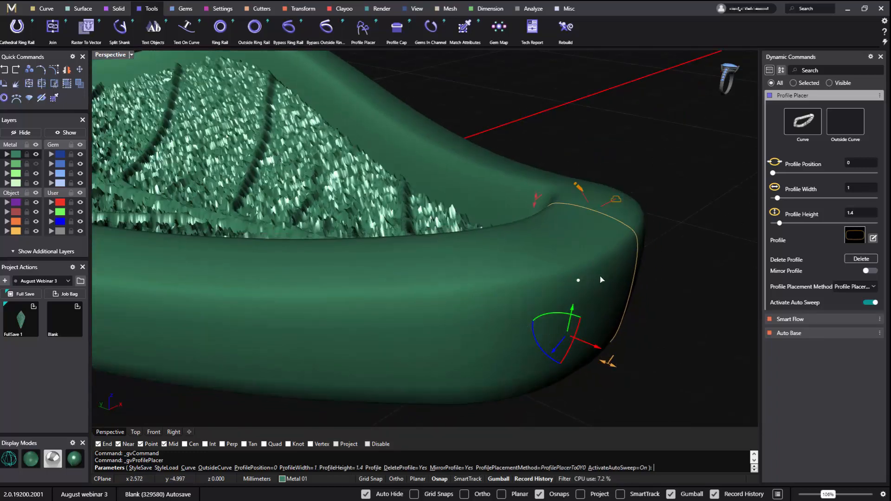
Set the border profile's height to 1.1 mm
scroll(580, 278, down, 5)
mouse_move(615, 279)
right_down()
mouse_move(613, 303)
mouse_move(613, 219)
mouse_move(592, 195)
mouse_move(580, 223)
mouse_move(616, 292)
mouse_move(615, 284)
right_up()
scroll(615, 280, up, 6)
mouse_move(560, 177)
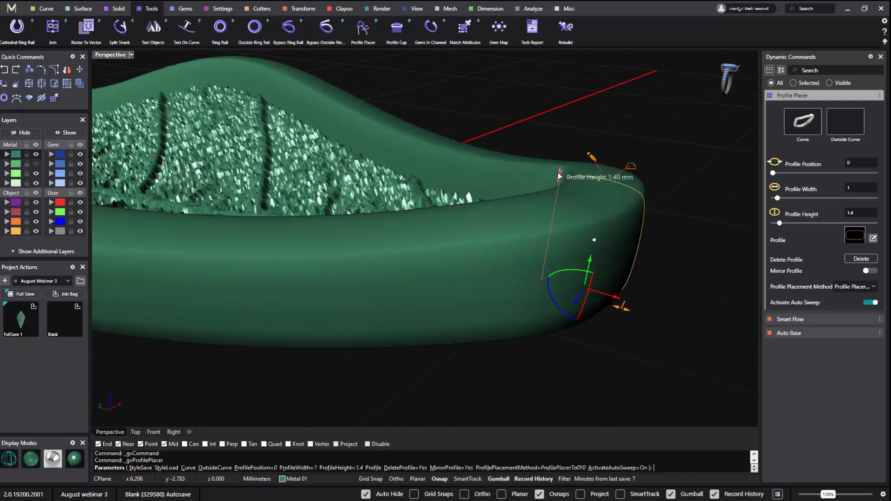
drag(559, 188, 556, 200)
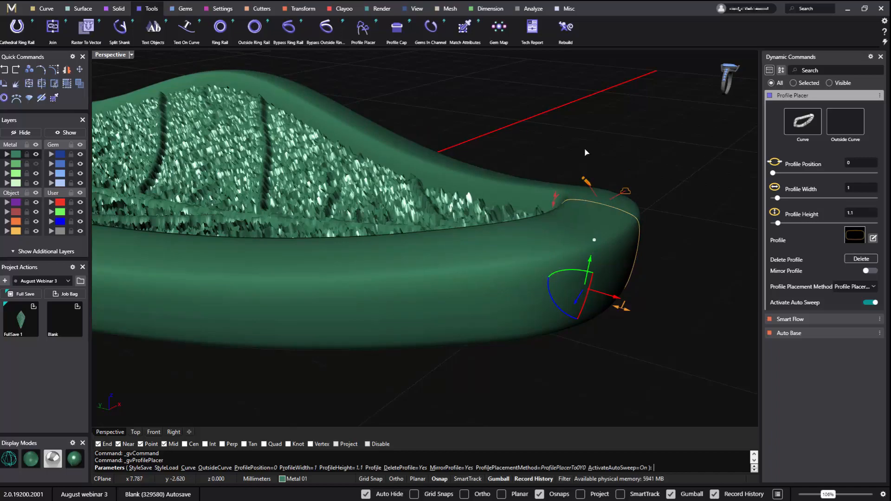
Shift the profile slightly downward at the leaf's tip and finish the swept border
right_drag(585, 152, 552, 218)
scroll(551, 160, down, 5)
right_drag(551, 160, 519, 114)
scroll(559, 164, down, 9)
scroll(559, 213, up, 8)
scroll(553, 160, up, 5)
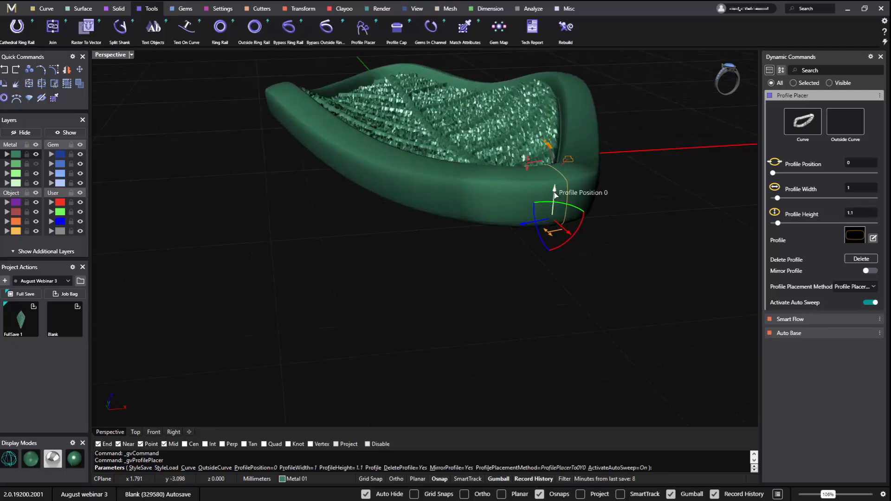
drag(554, 192, 554, 198)
right_drag(604, 137, 592, 196)
scroll(592, 195, down, 8)
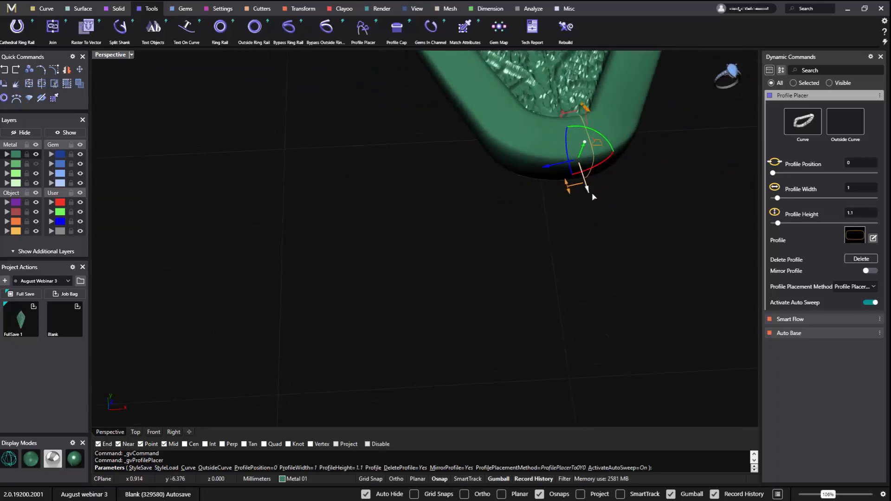
shift+right_drag(611, 135, 538, 285)
key(Return)
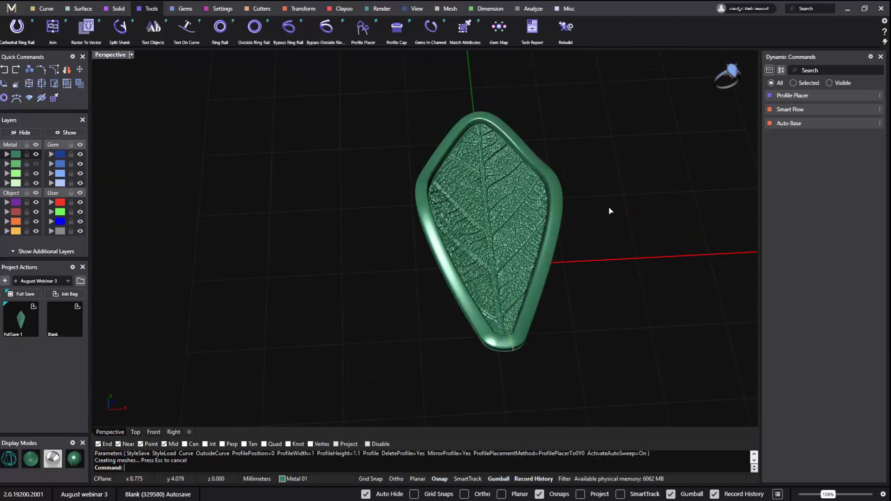
Extract an isocurve from the border polysurface with the point on surface V at 0.5 and the angle at 90
click(559, 215)
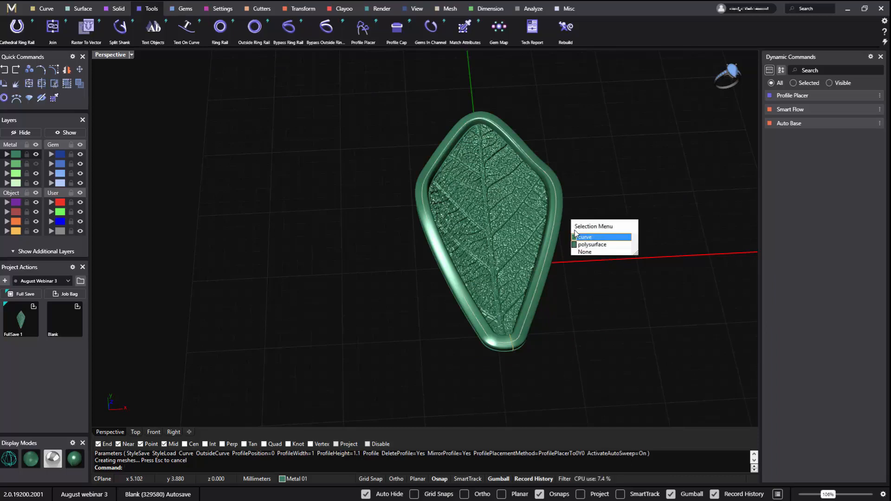
click(593, 245)
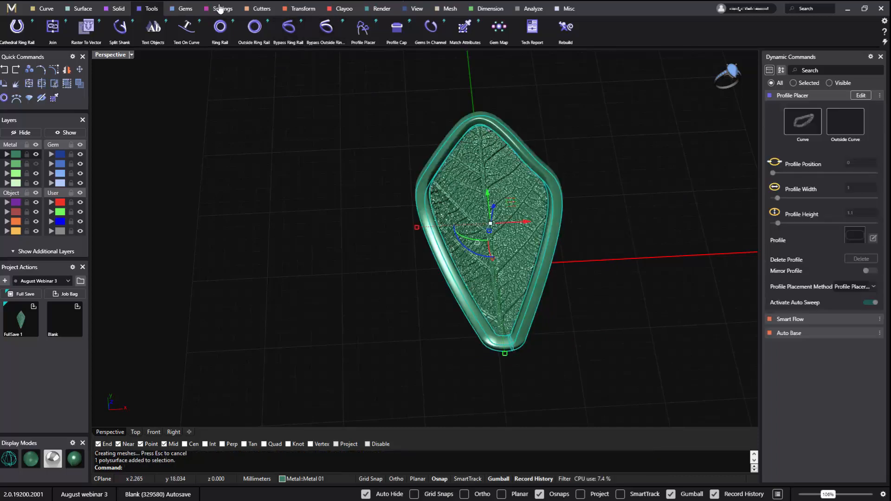
click(44, 10)
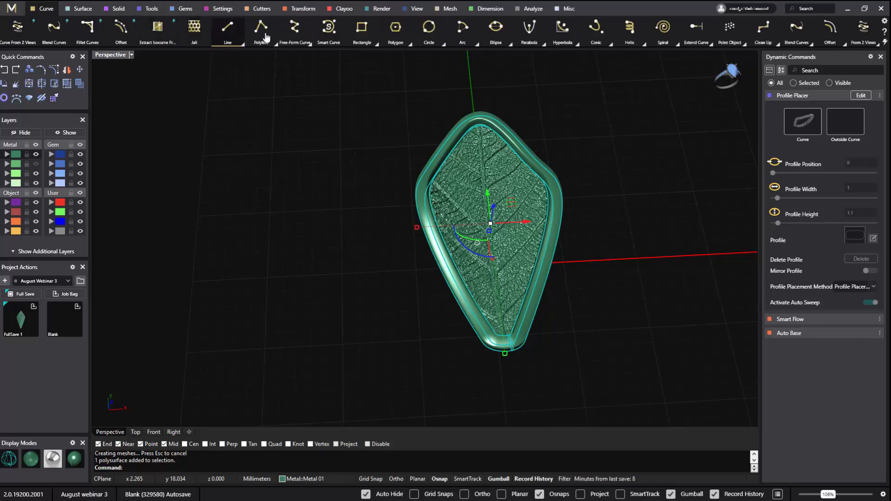
click(160, 32)
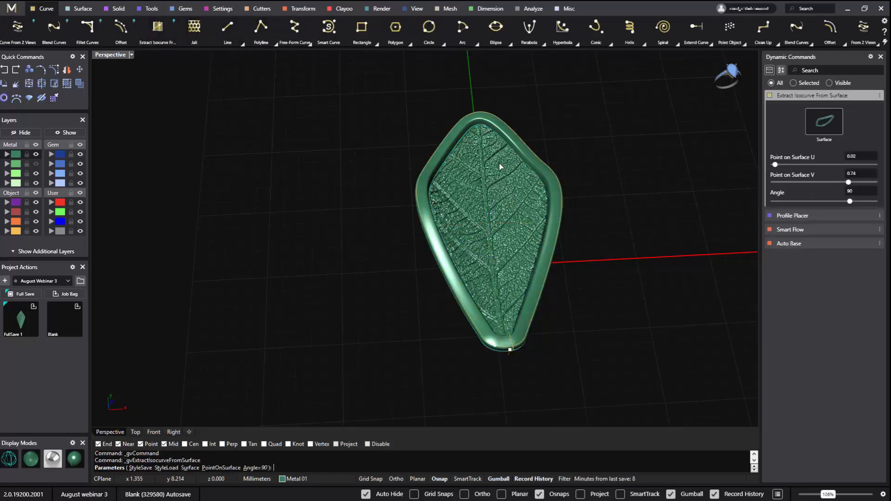
click(861, 175)
text(0.5)
key(Tab)
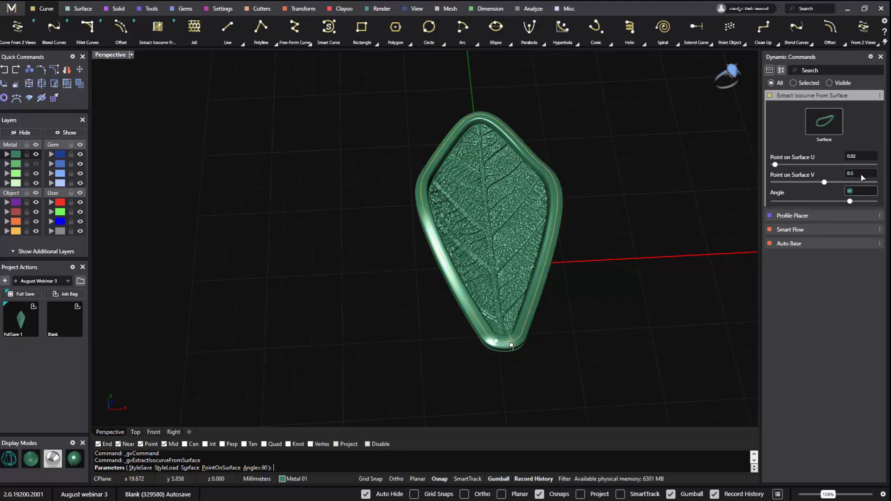
right_click(631, 305)
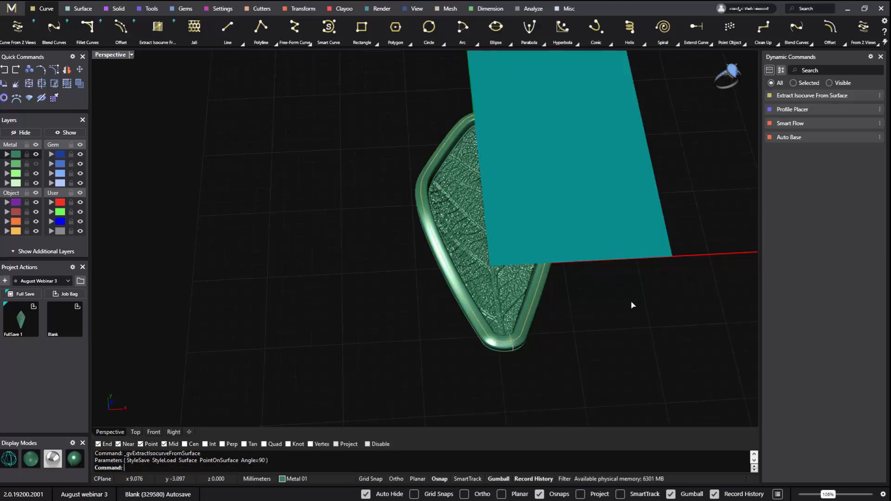
Start Gems On Curve along the isocurve extracted from the top of the border
click(432, 236)
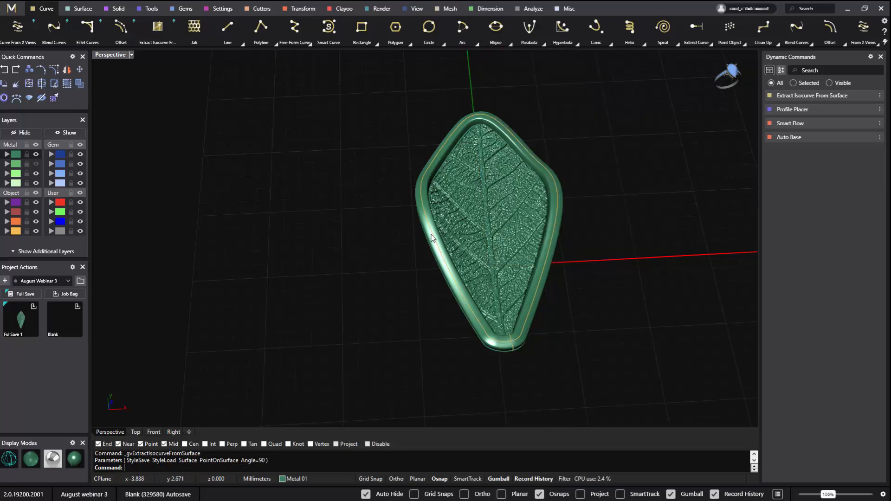
click(181, 10)
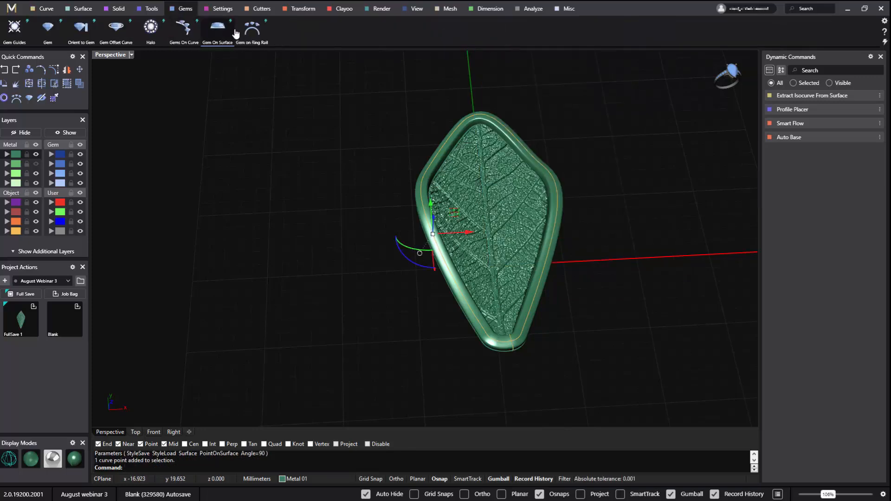
click(184, 29)
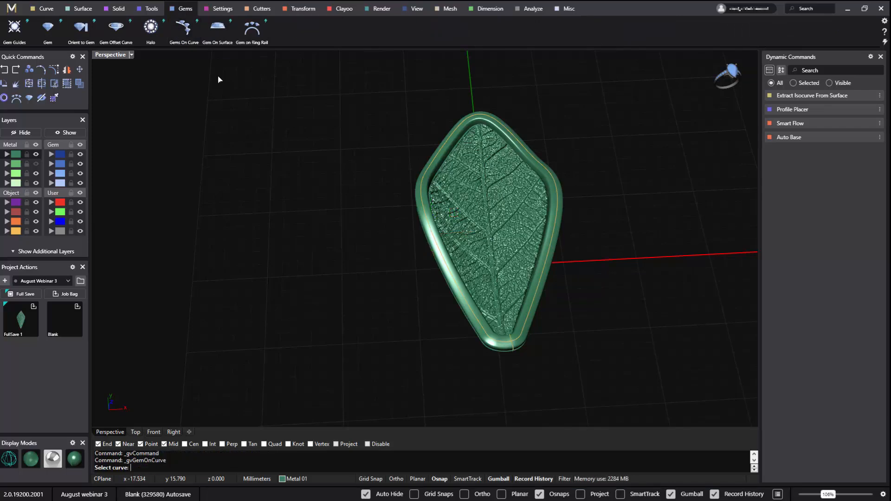
click(424, 177)
key(Return)
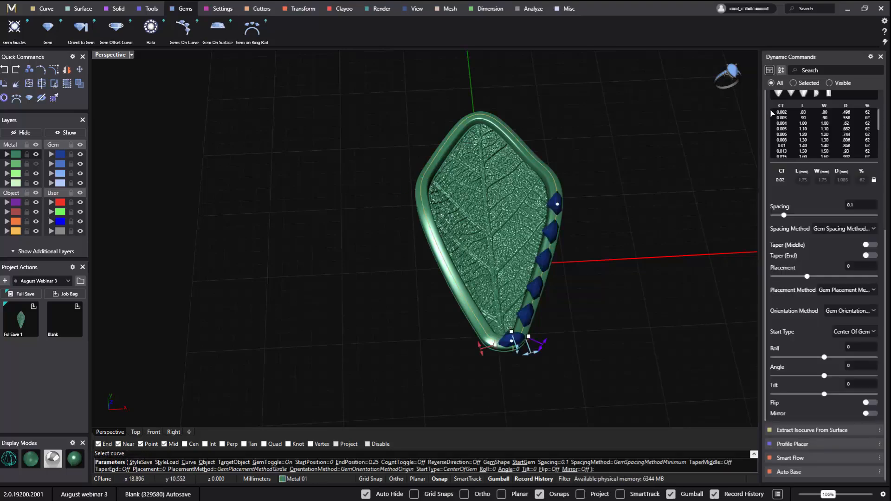
Assign the border as the gems' target object and choose the 1.00 mm round diamond size
scroll(877, 195, up, 2)
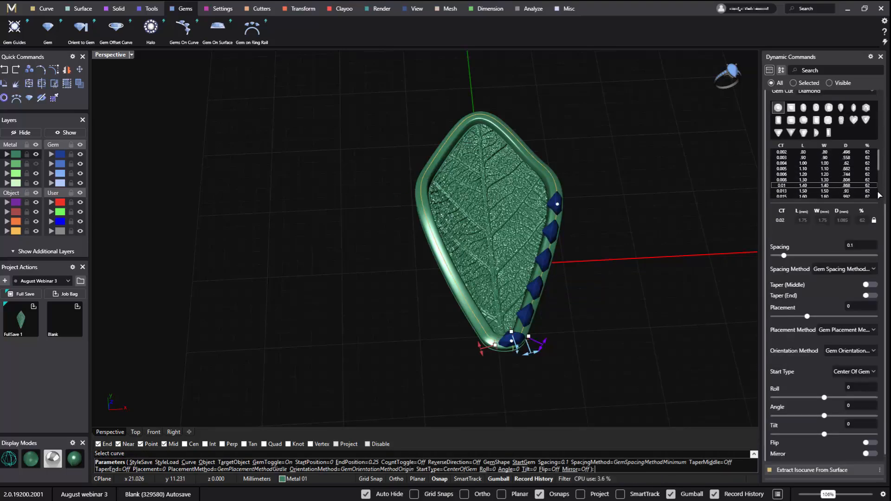
scroll(878, 195, up, 5)
click(808, 163)
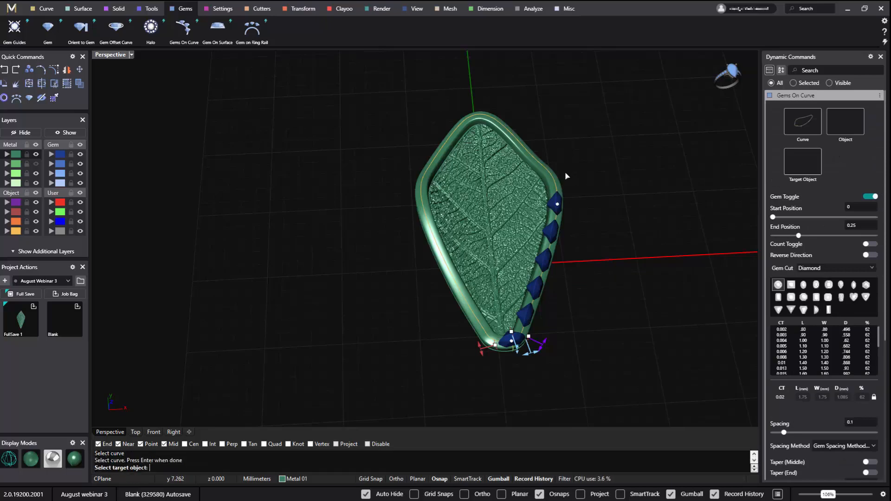
scroll(552, 175, up, 10)
click(544, 197)
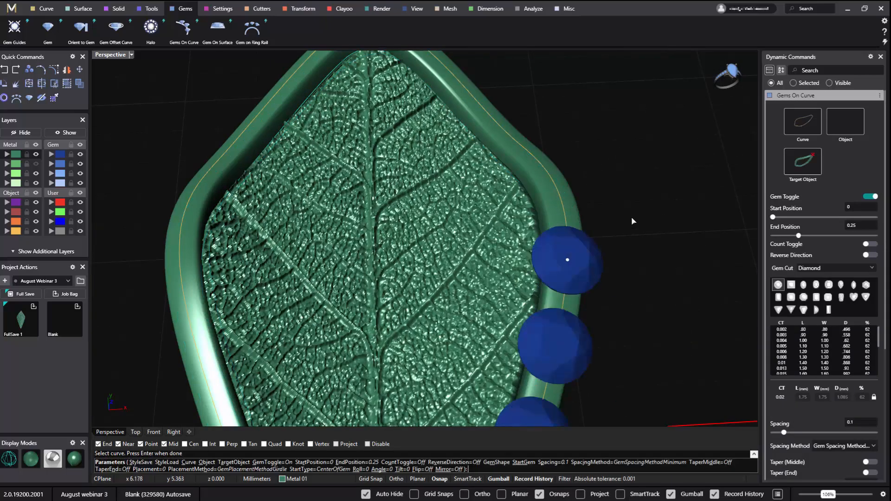
click(782, 340)
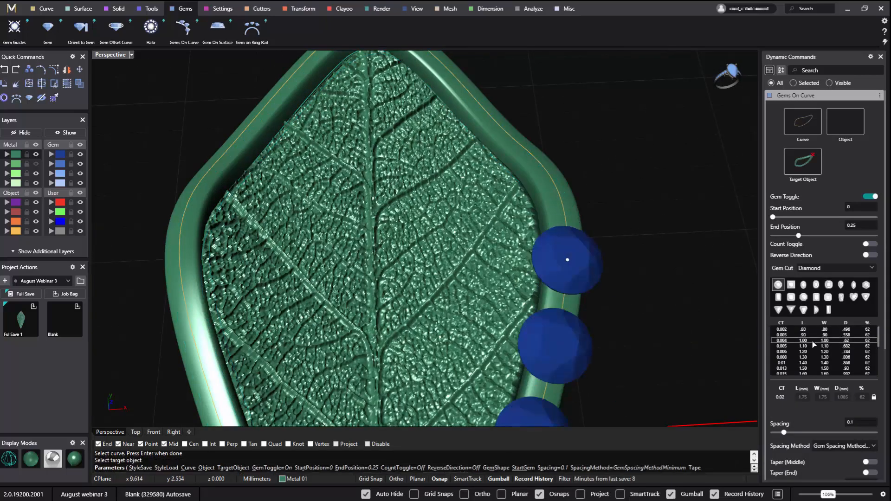
Sink the gems to placement -0.18 and run them around the border from position 0.995 to 0.974 with 0.15 spacing, minimum scaled
scroll(703, 288, down, 5)
right_drag(701, 281, 648, 250)
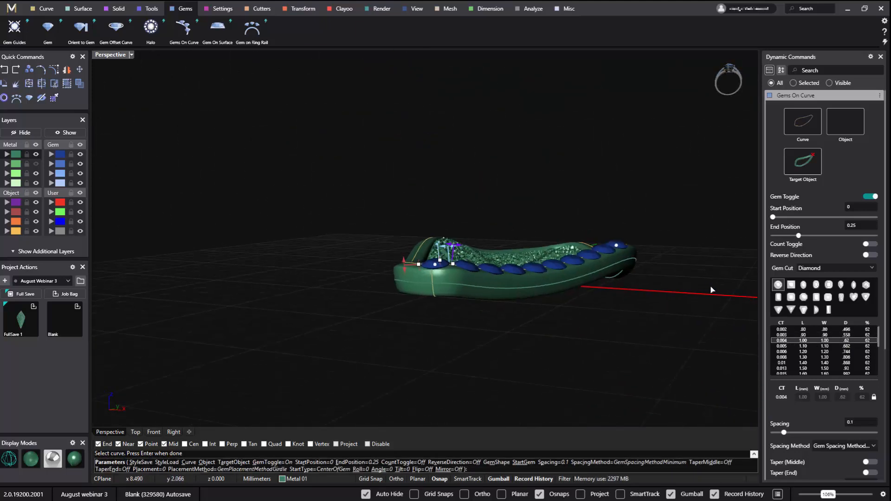
scroll(464, 292, up, 5)
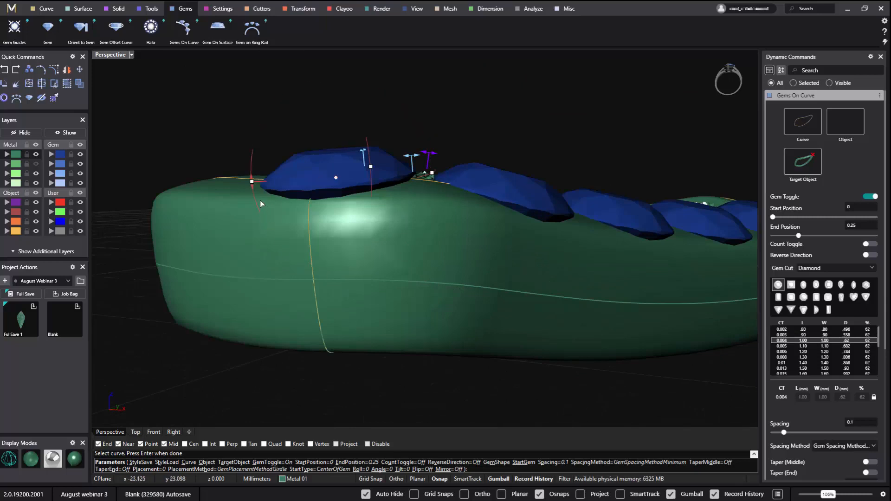
mouse_move(253, 190)
drag(253, 191, 261, 211)
scroll(823, 217, up, 5)
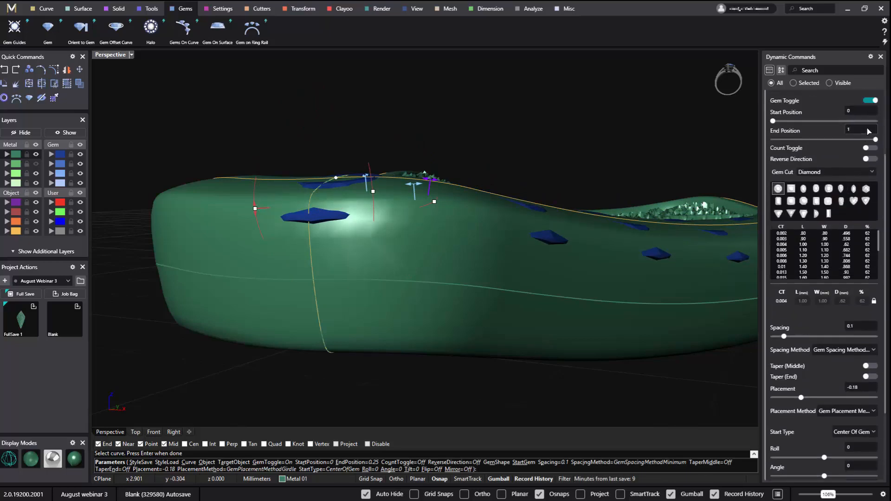
scroll(528, 170, down, 8)
right_drag(528, 171, 495, 277)
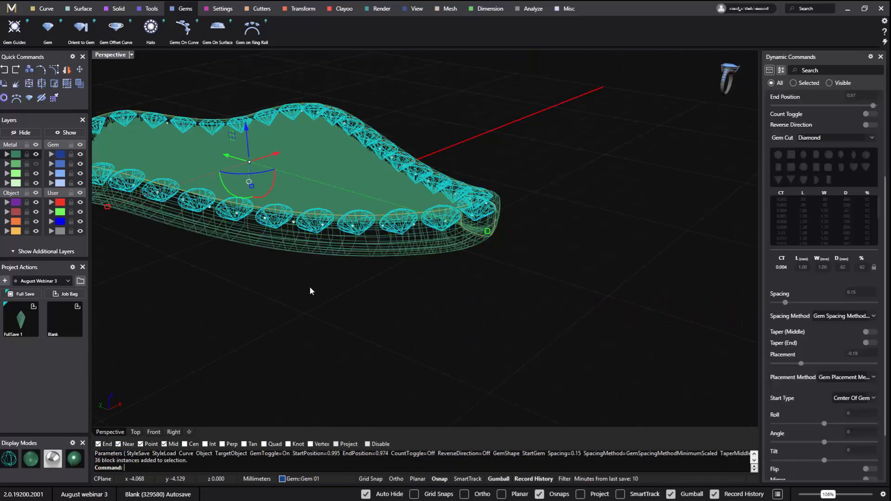
Start a Micro Prong Cutter on the border gems with Auto Taper turned on at 0.6
scroll(310, 286, down, 3)
scroll(502, 202, up, 2)
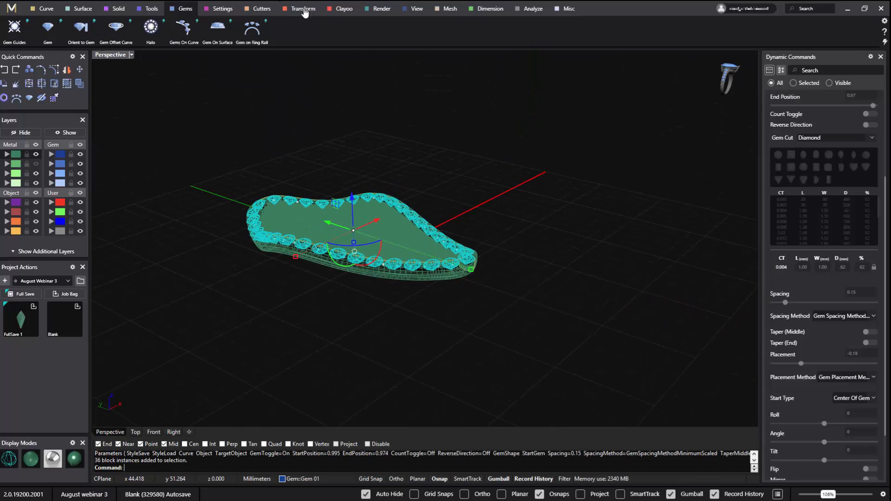
click(265, 10)
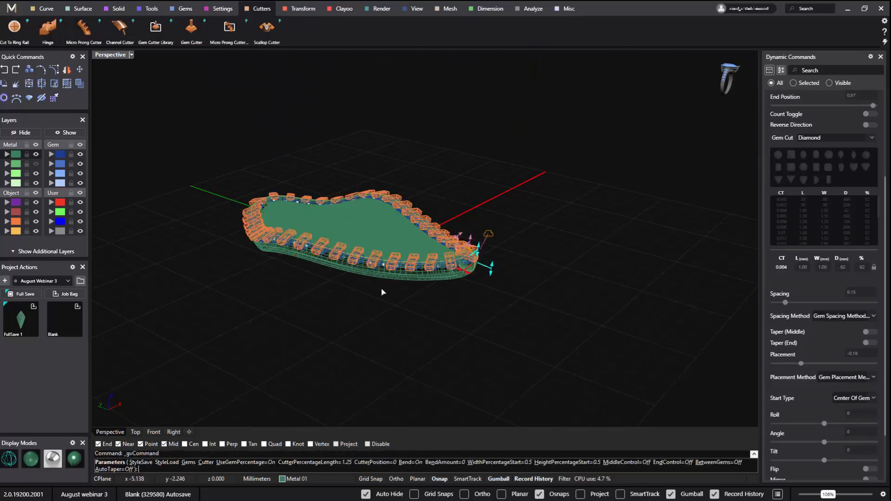
scroll(441, 271, up, 5)
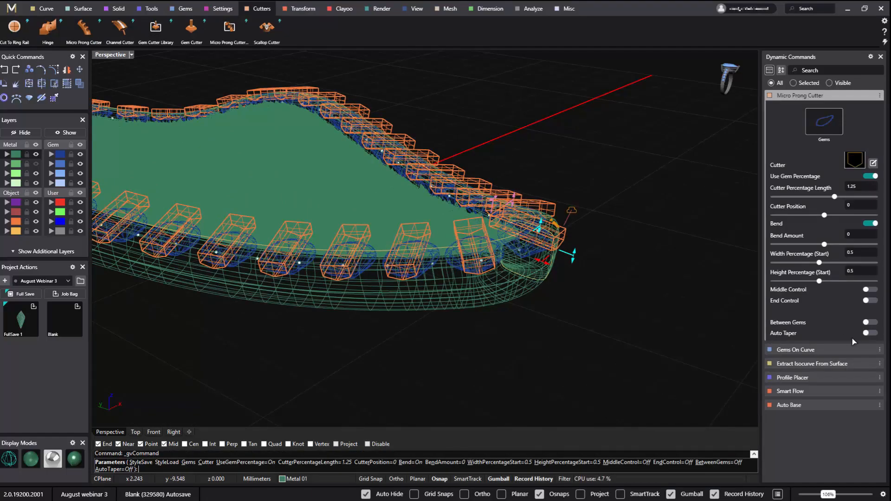
mouse_move(641, 264)
right_down()
mouse_move(501, 312)
mouse_move(478, 310)
mouse_move(577, 308)
mouse_move(637, 291)
mouse_move(562, 283)
mouse_move(629, 315)
mouse_move(615, 318)
mouse_move(617, 236)
mouse_move(637, 256)
right_up()
scroll(577, 308, down, 7)
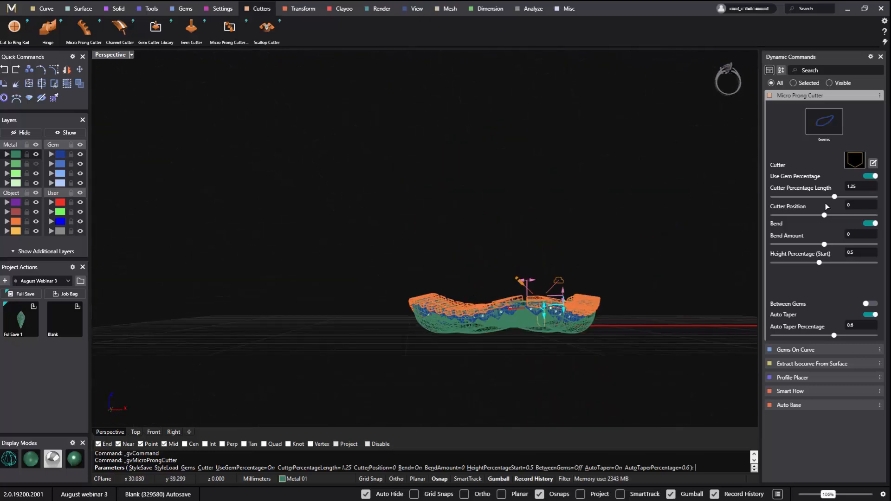
Choose the round-bottomed Channel 03 profile from the library as the micro prong cutter shape
click(855, 167)
double_click(366, 394)
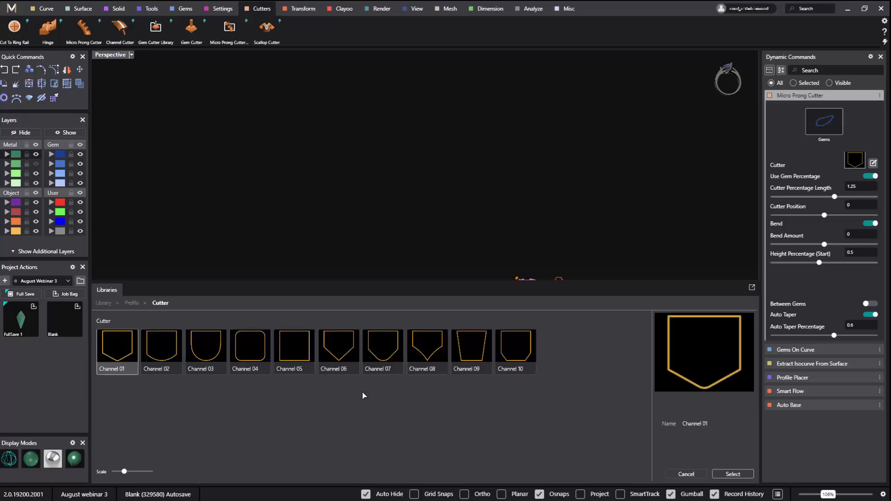
double_click(212, 355)
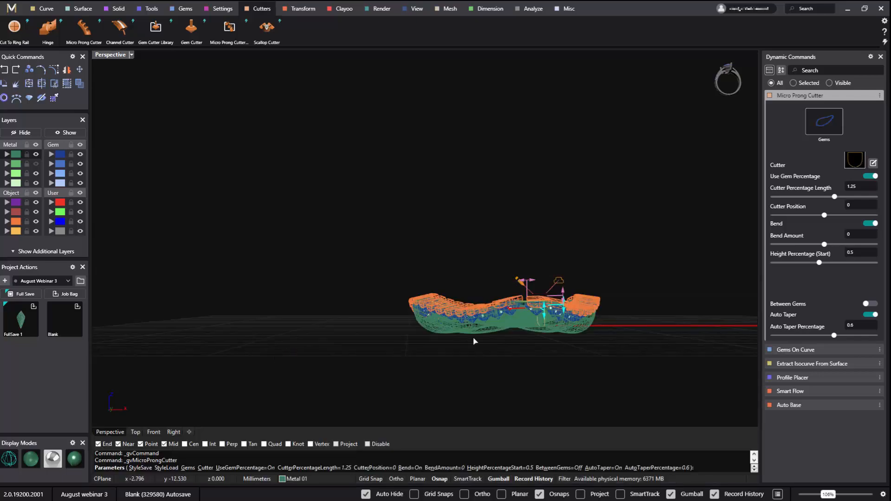
Lower the micro prong cutters to position -0.2, raise their start height percentage to 0.77, and finish them
scroll(475, 341, up, 5)
right_drag(659, 250, 645, 249)
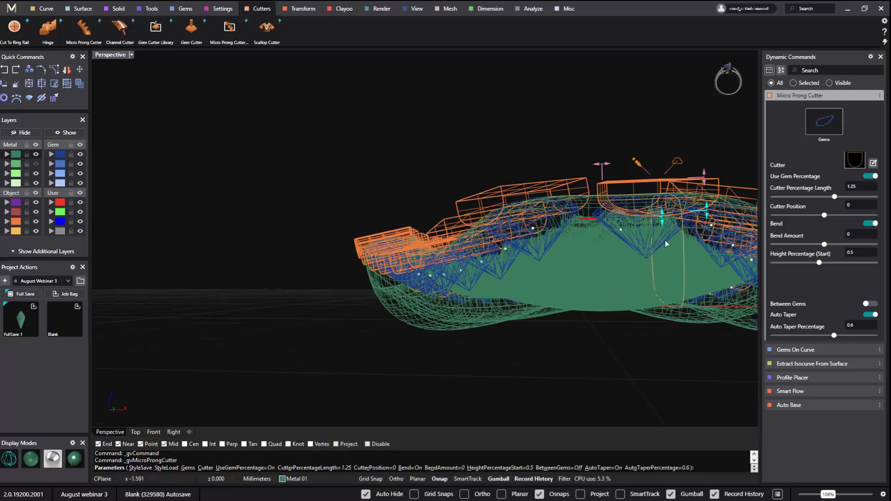
scroll(666, 243, up, 6)
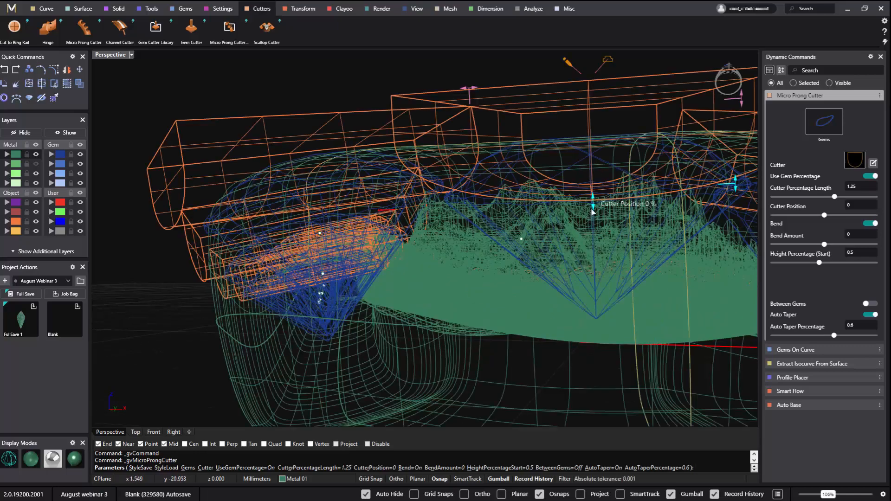
drag(593, 217, 597, 255)
shift+right_drag(632, 218, 499, 267)
drag(621, 173, 619, 134)
scroll(620, 134, down, 3)
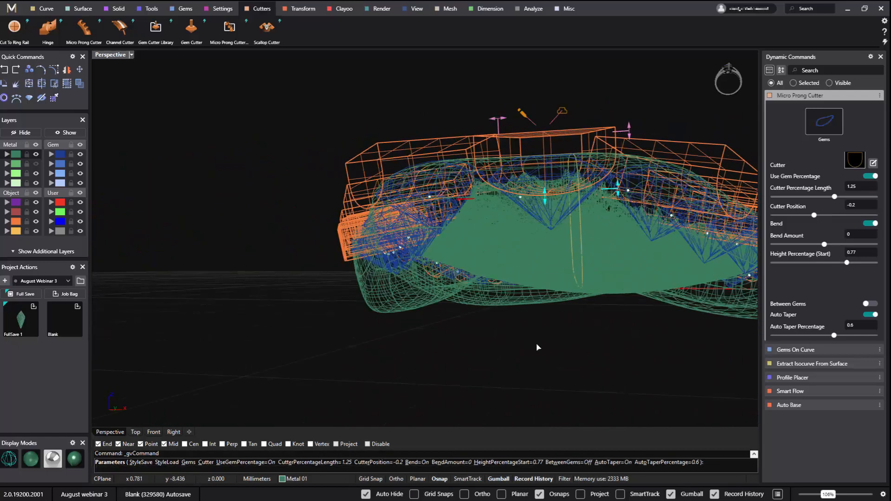
right_click(537, 343)
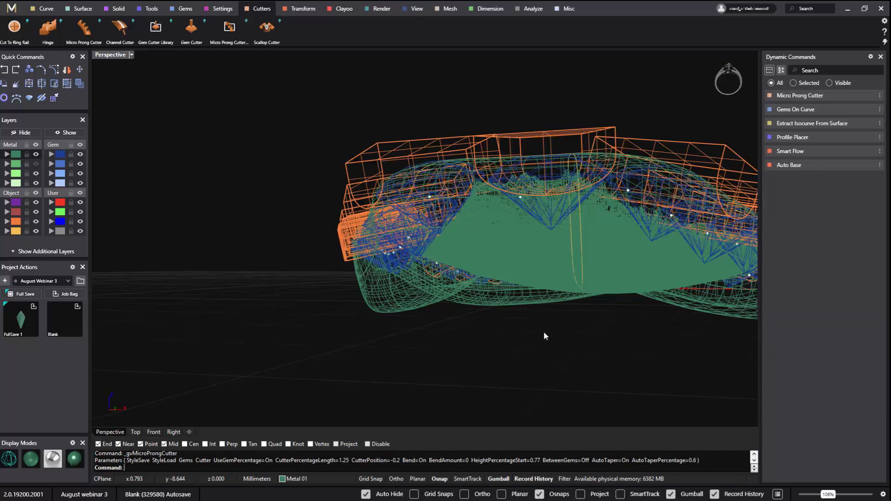
Select the border gems and start a second Micro Prong Cutter set with Between Gems turned on
right_drag(544, 333, 562, 318)
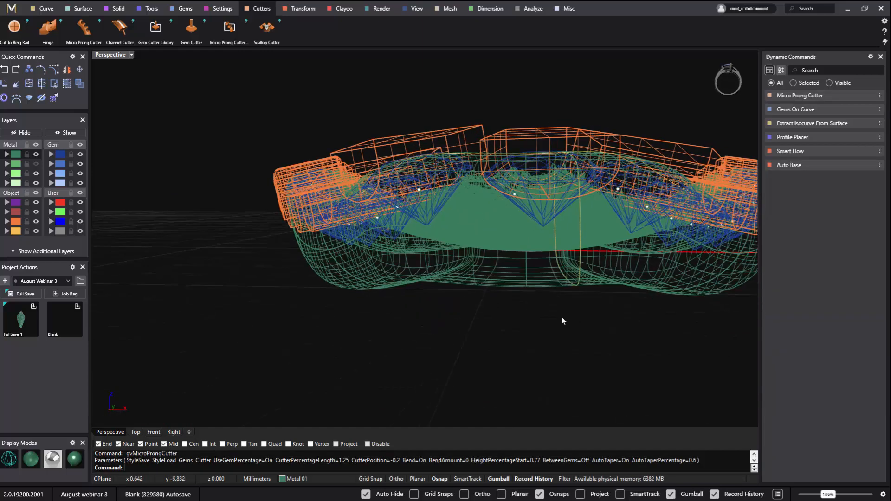
click(60, 158)
click(83, 43)
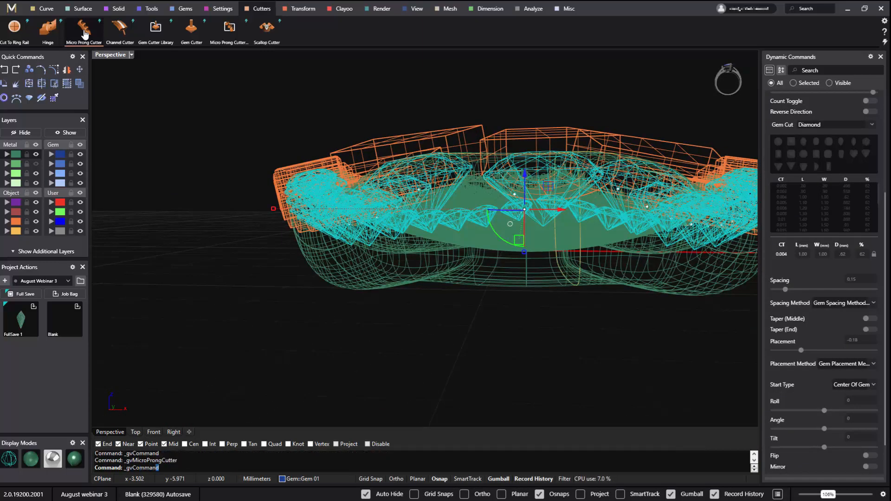
right_drag(461, 241, 478, 260)
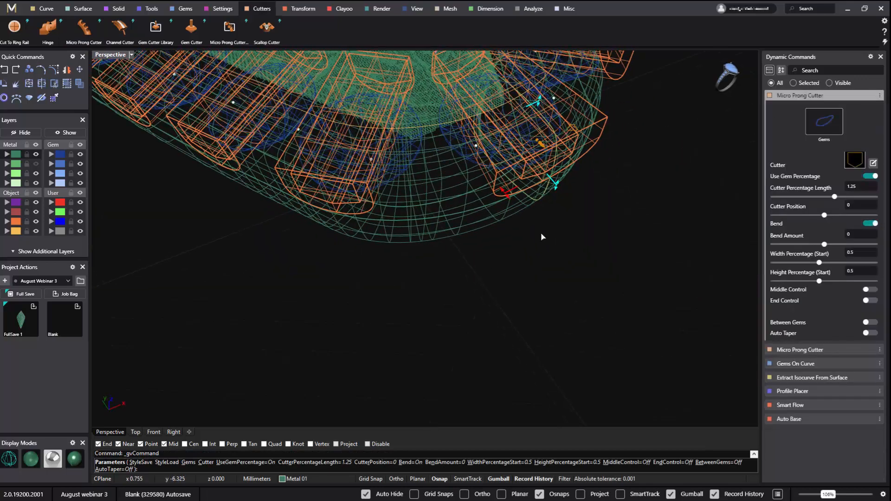
click(870, 322)
right_drag(583, 312, 584, 201)
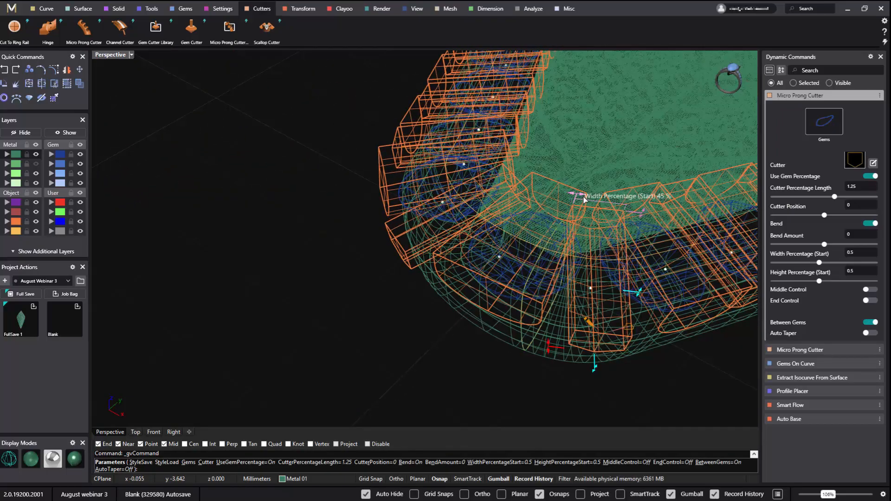
Narrow the between-gem cutters to a start width percentage of 0.11, shade the view, and finish them
drag(583, 200, 623, 214)
right_drag(739, 316, 107, 283)
click(81, 461)
mouse_move(181, 394)
right_down()
mouse_move(304, 415)
mouse_move(354, 64)
mouse_move(521, 399)
right_up()
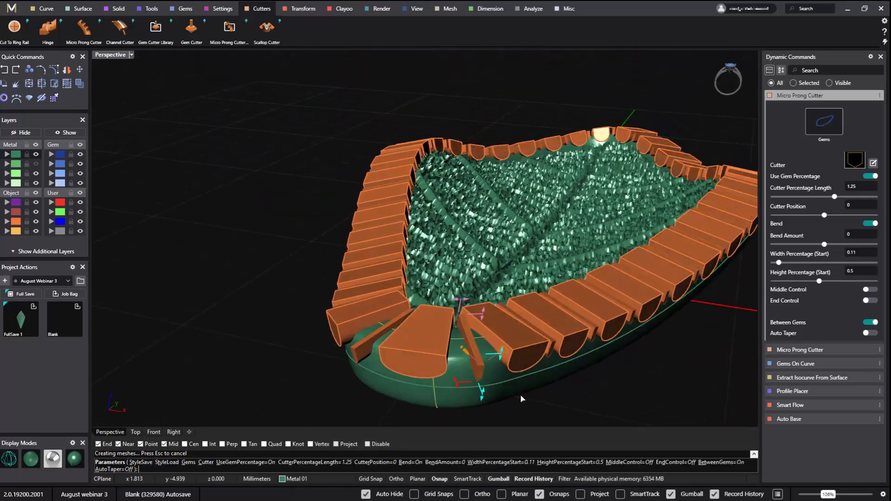
right_click(634, 375)
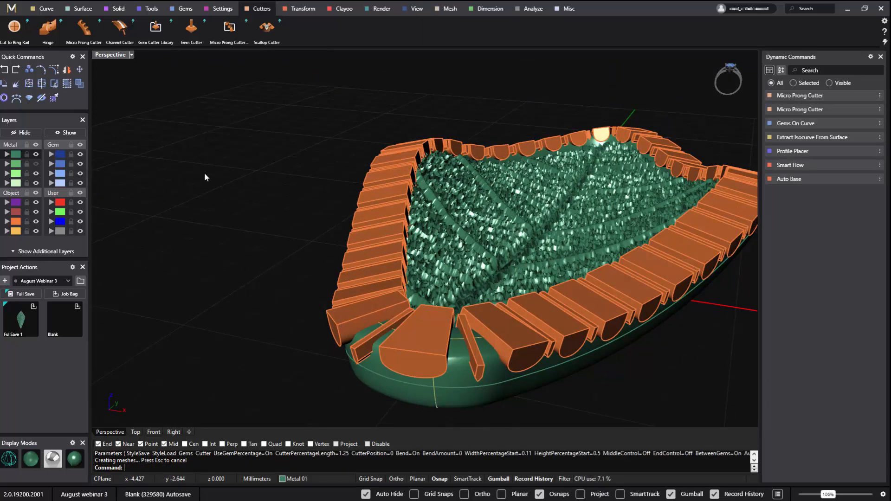
Start a Boolean with the border as the first surface and all the orange prong cutters as the second surfaces
click(226, 10)
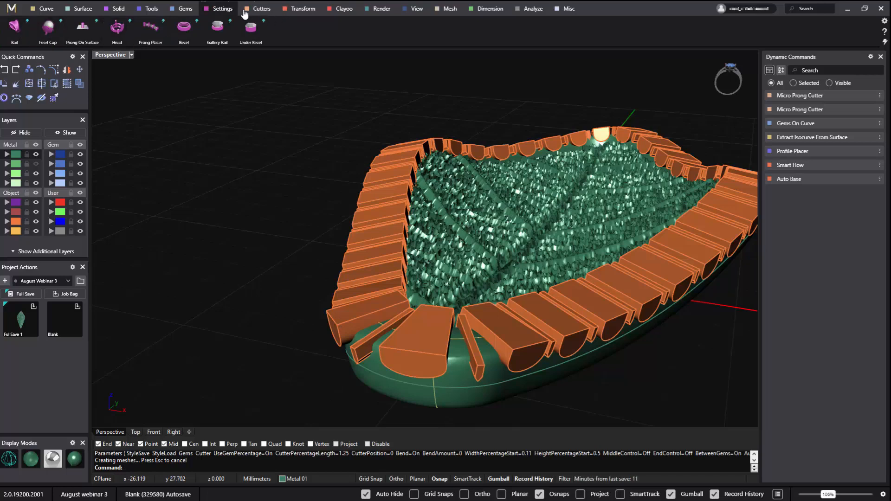
click(117, 11)
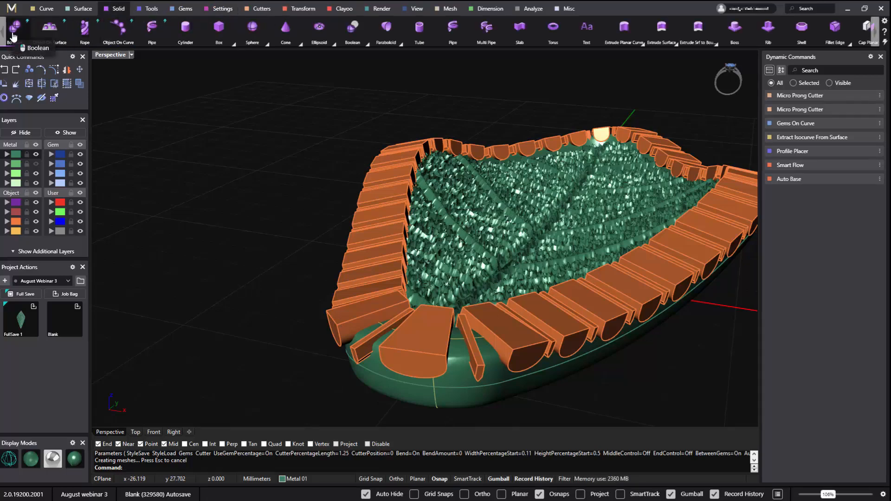
click(13, 34)
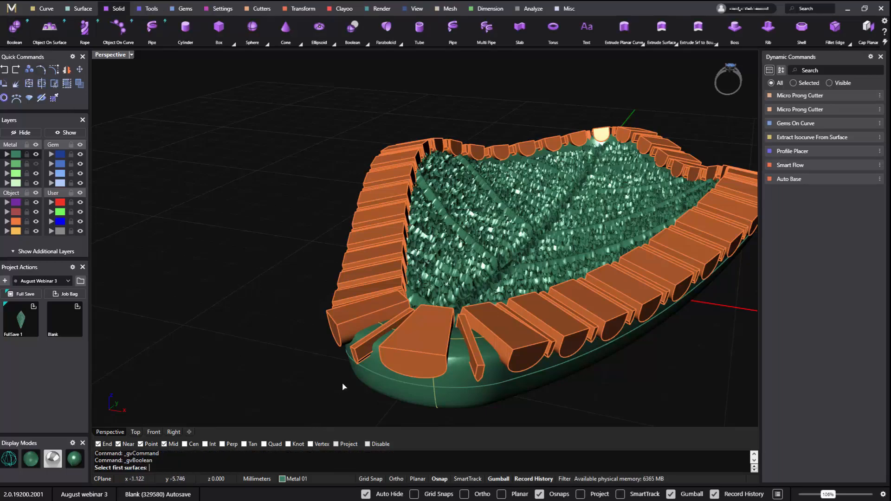
click(381, 392)
key(Return)
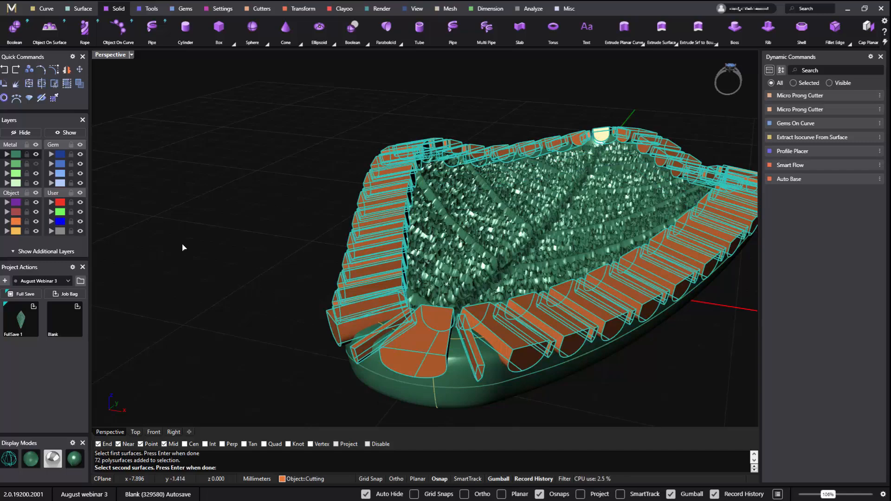
key(Return)
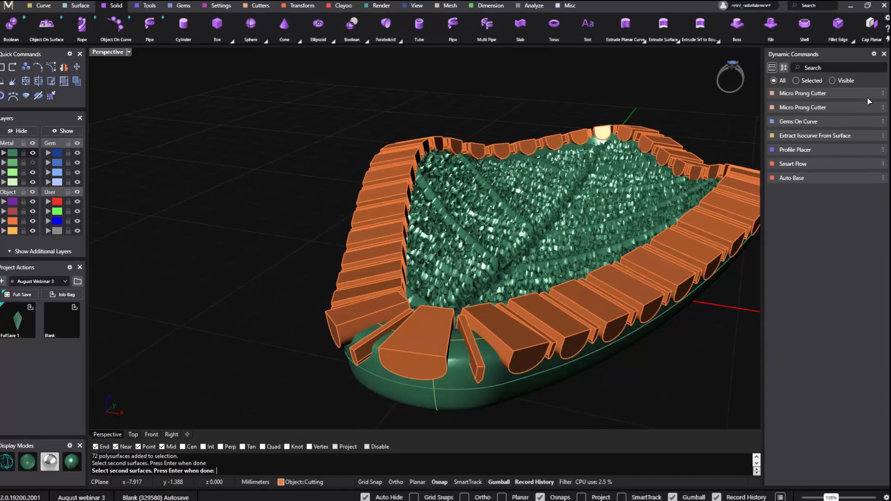
key(Return)
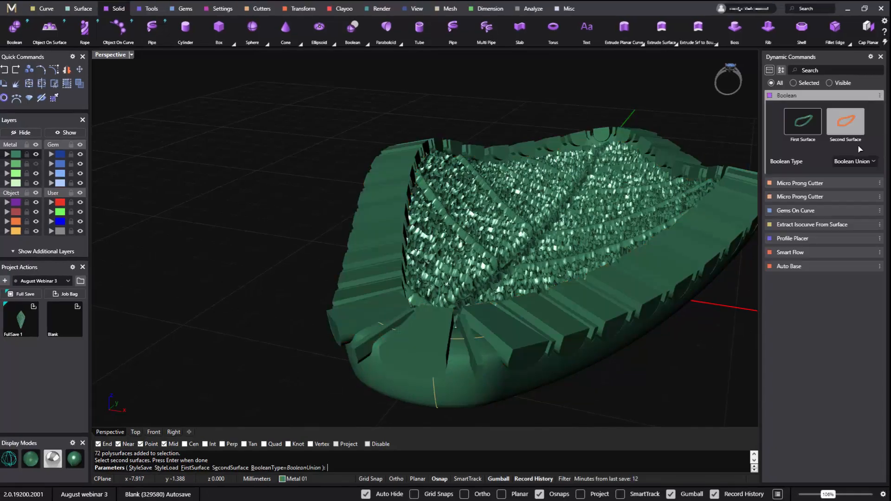
Set the Boolean type to Boolean Difference and apply it to cut the prong cutters out of the border
click(870, 163)
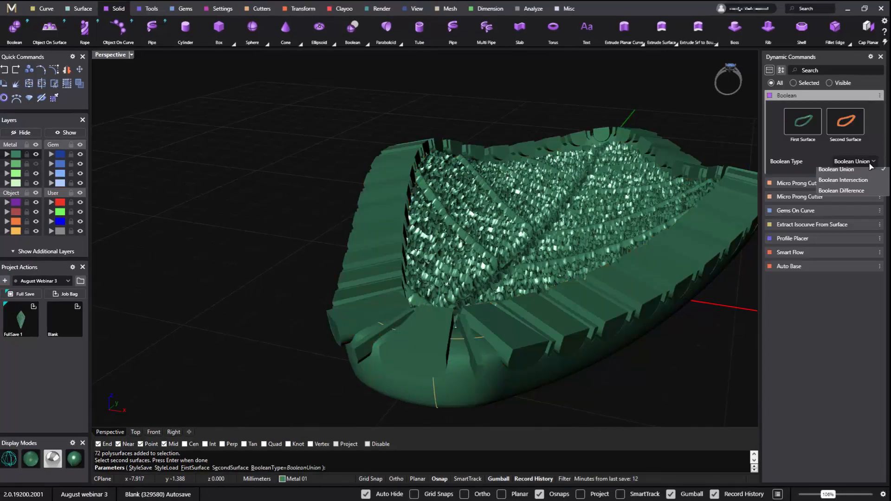
click(861, 194)
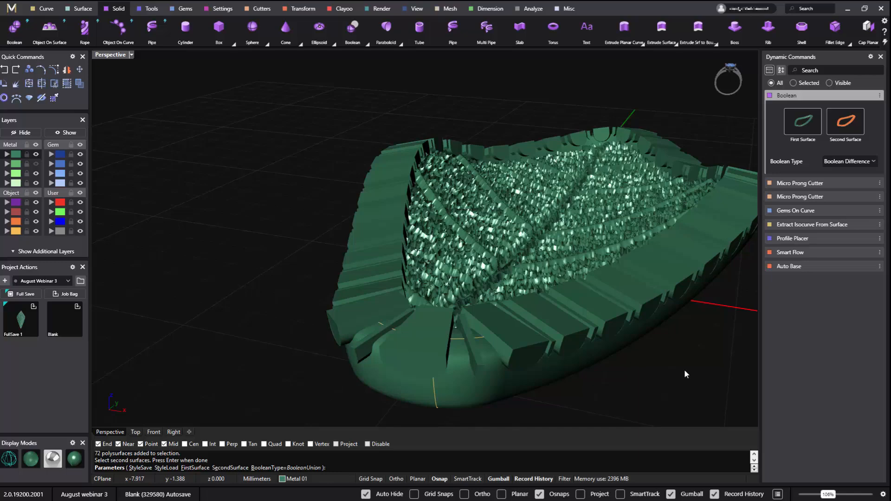
key(Return)
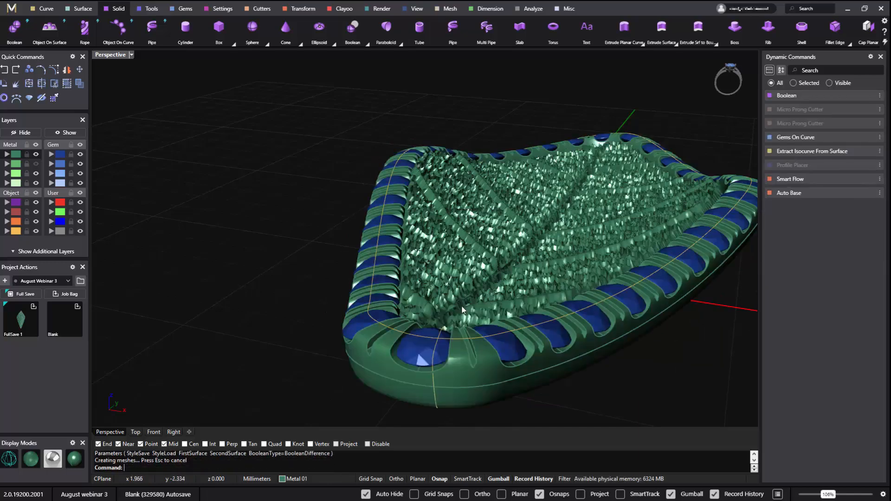
right_drag(463, 311, 541, 334)
scroll(556, 342, down, 7)
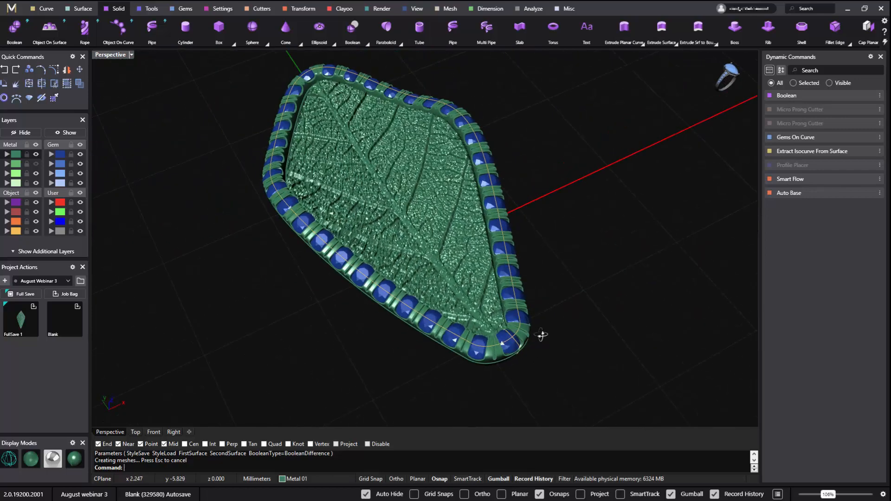
Start a Channel Cutter along the selected border gems and set its start width to 0.4
scroll(528, 279, up, 3)
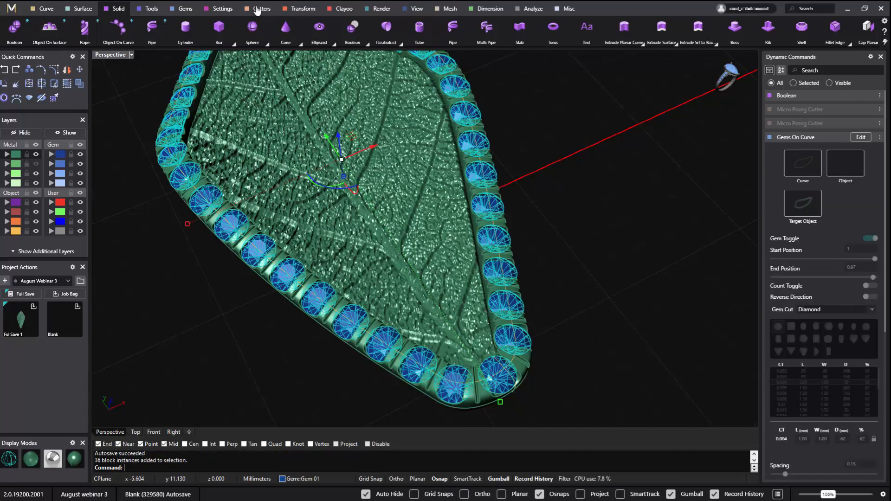
click(262, 8)
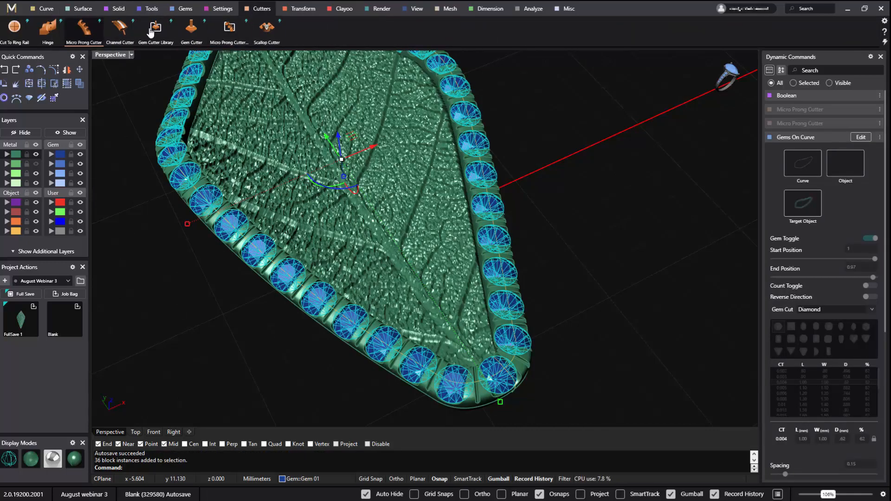
click(119, 29)
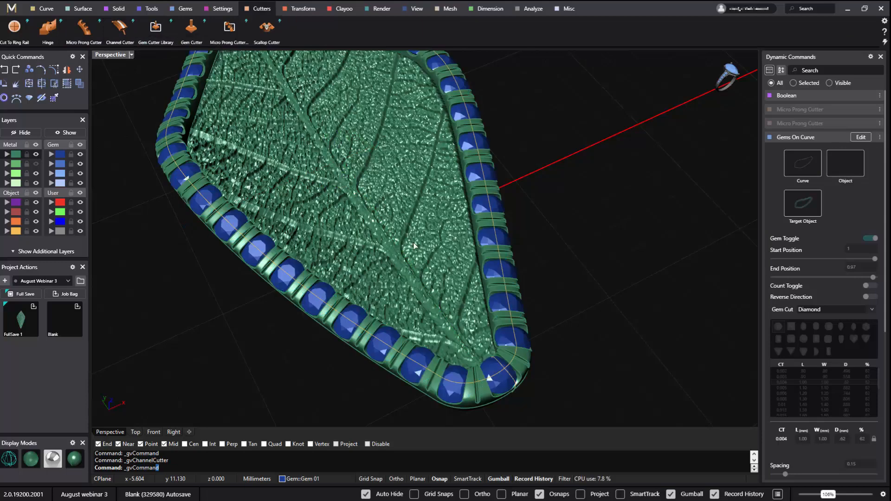
click(119, 37)
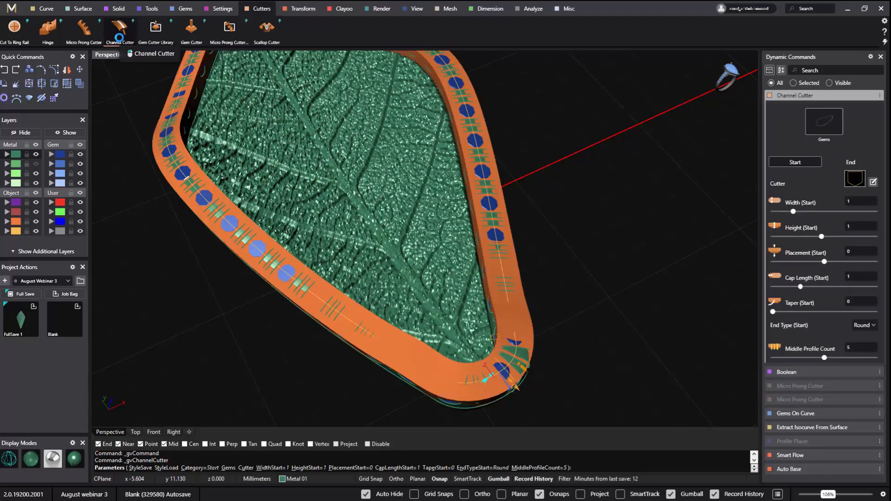
click(858, 203)
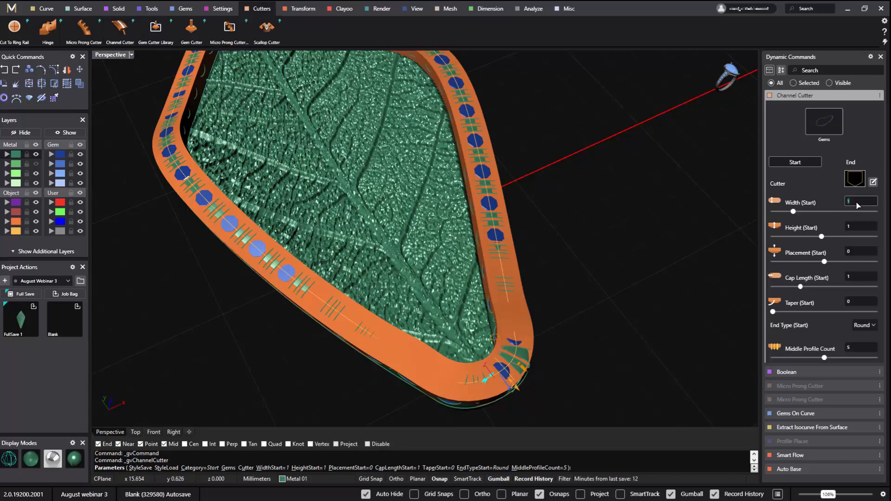
text(0.4)
key(Return)
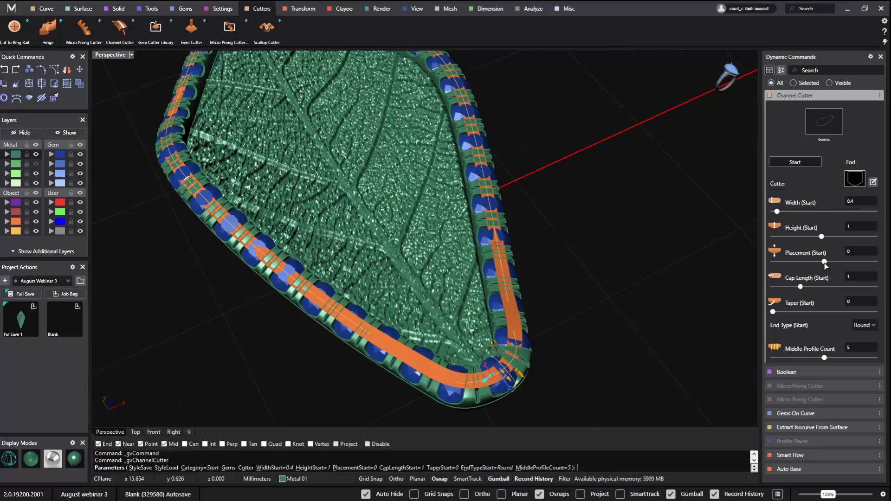
Set the channel cutter's start width to 0.5 and start height to 1.2, and finish the cutter
right_drag(724, 265, 547, 260)
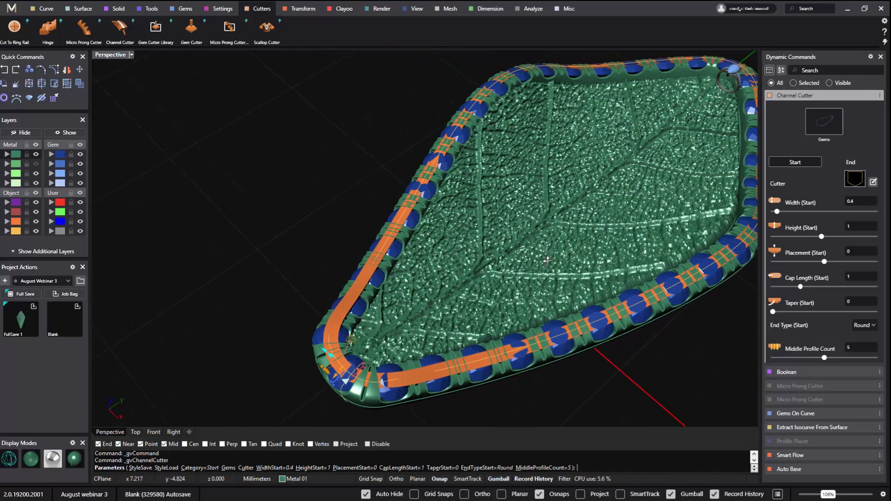
scroll(548, 261, up, 3)
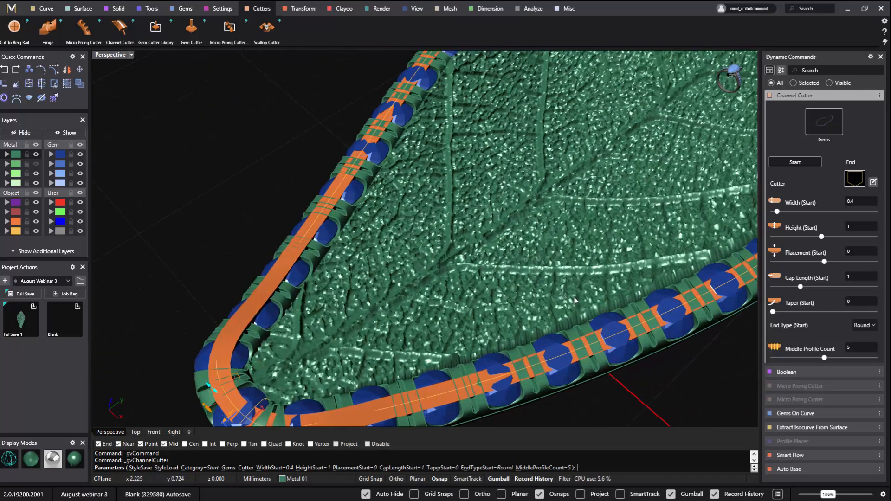
click(866, 206)
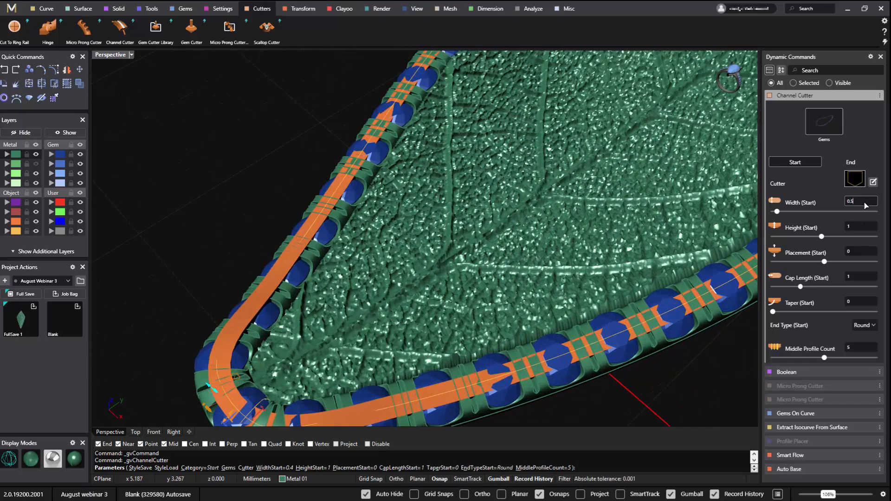
key(Return)
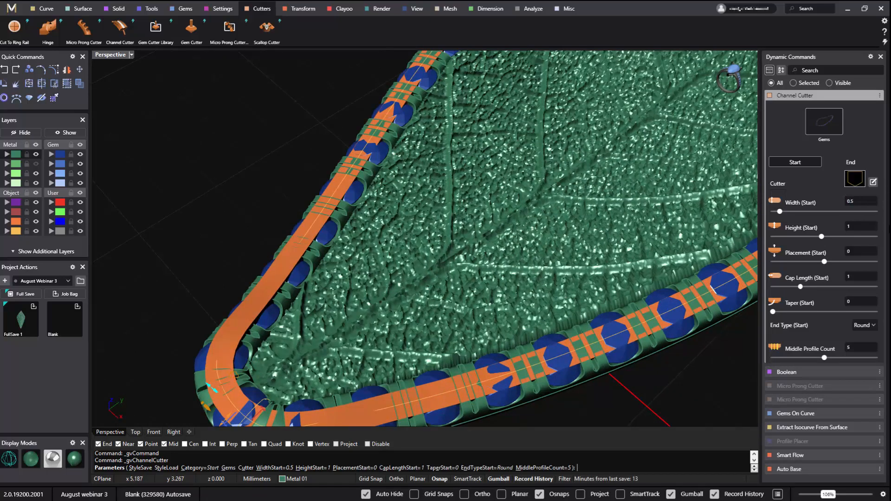
click(861, 227)
key(Return)
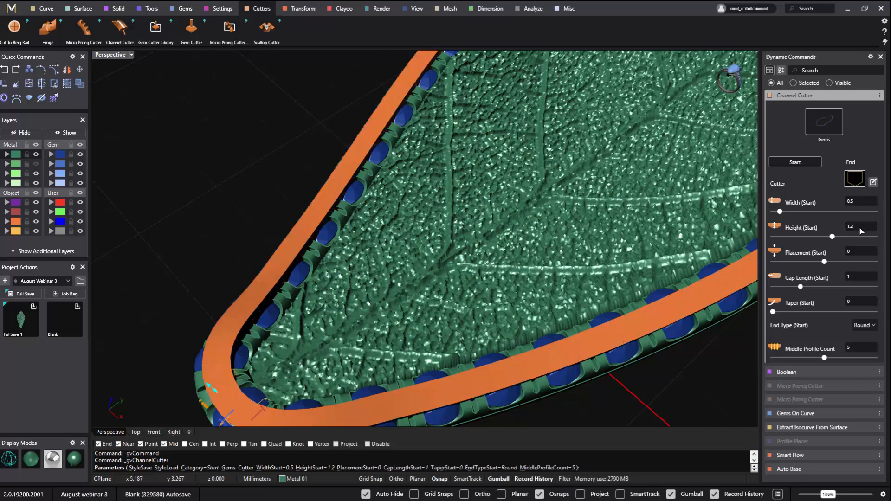
right_drag(239, 378, 227, 279)
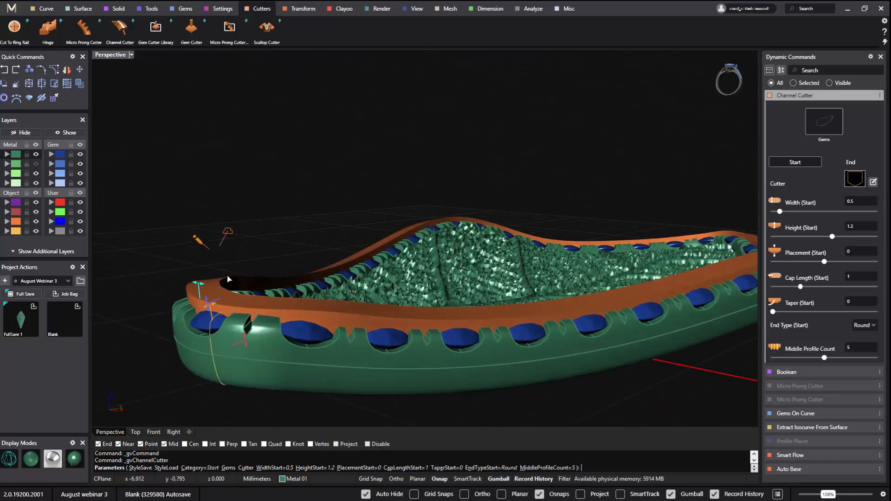
right_click(321, 197)
right_drag(321, 197, 399, 253)
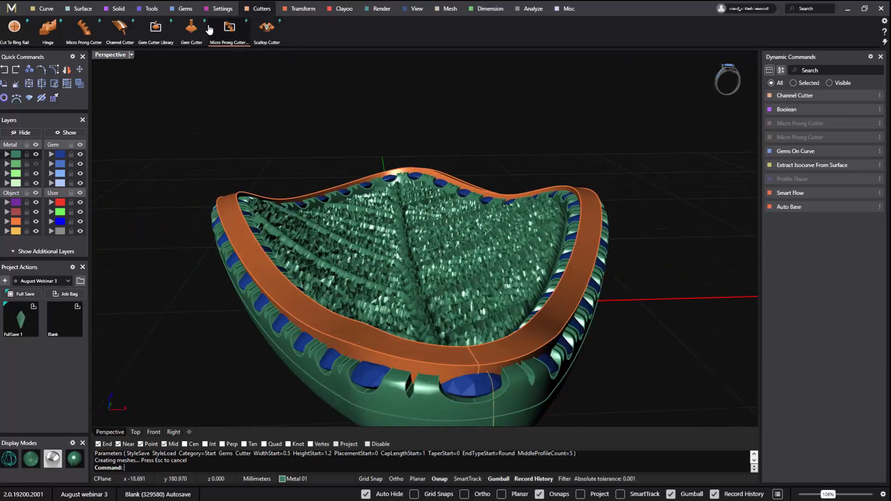
Start a Boolean with the gem border as the first surface and the orange channel cutter as the second surface
click(119, 8)
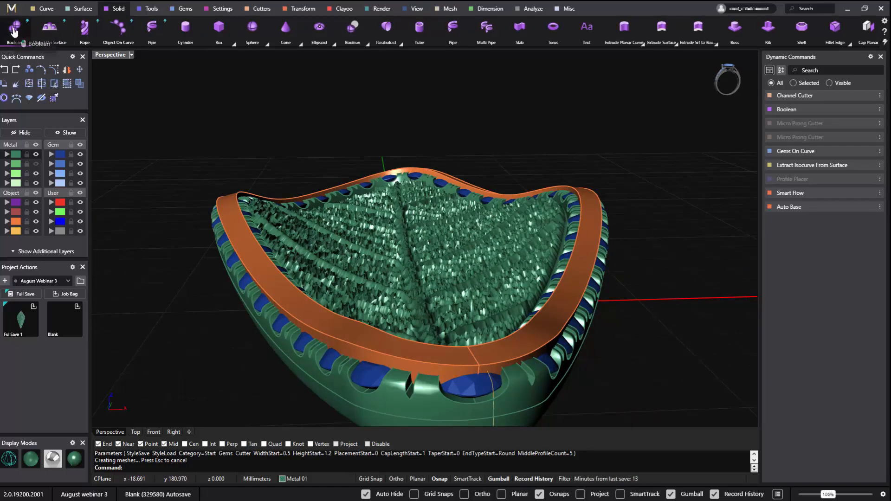
click(14, 29)
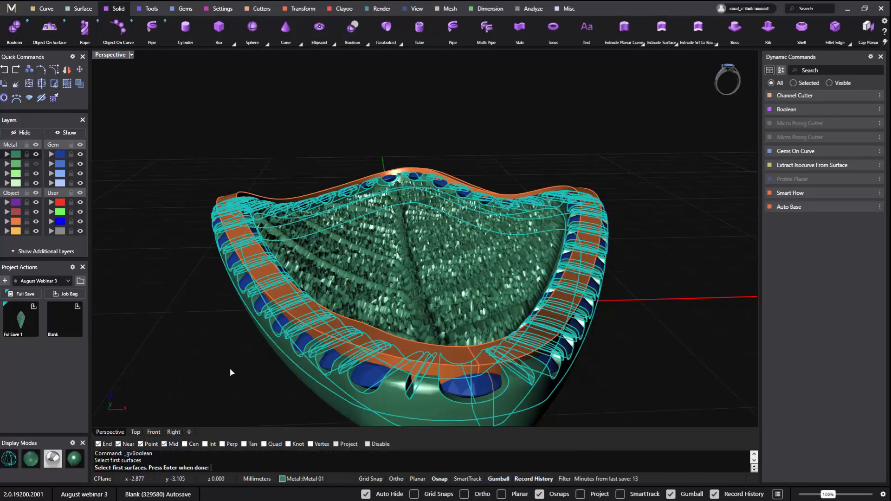
key(Return)
click(351, 339)
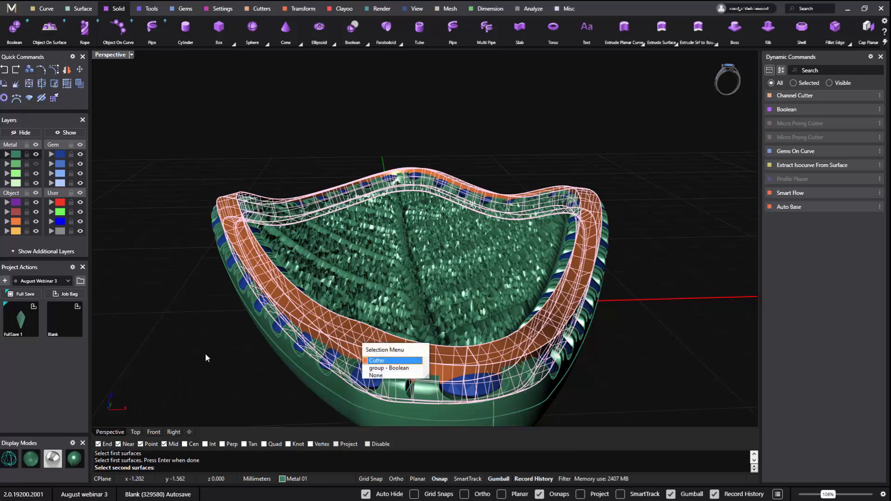
key(Return)
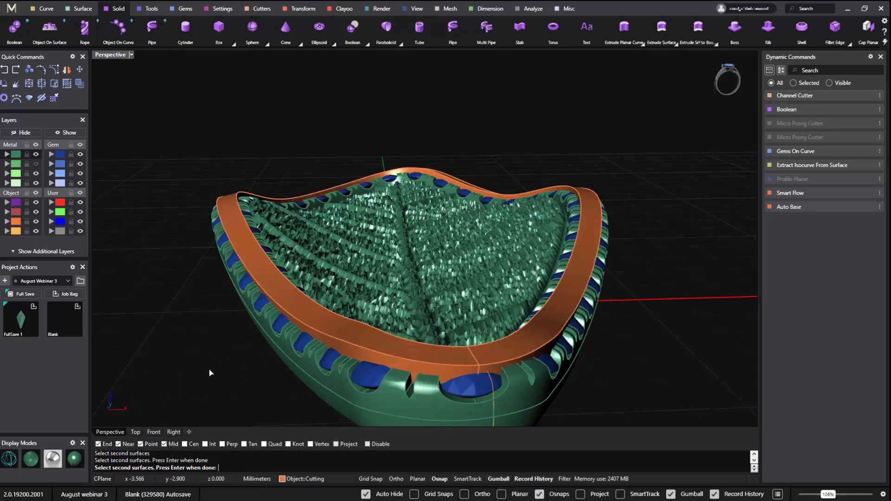
mouse_move(802, 95)
key(Return)
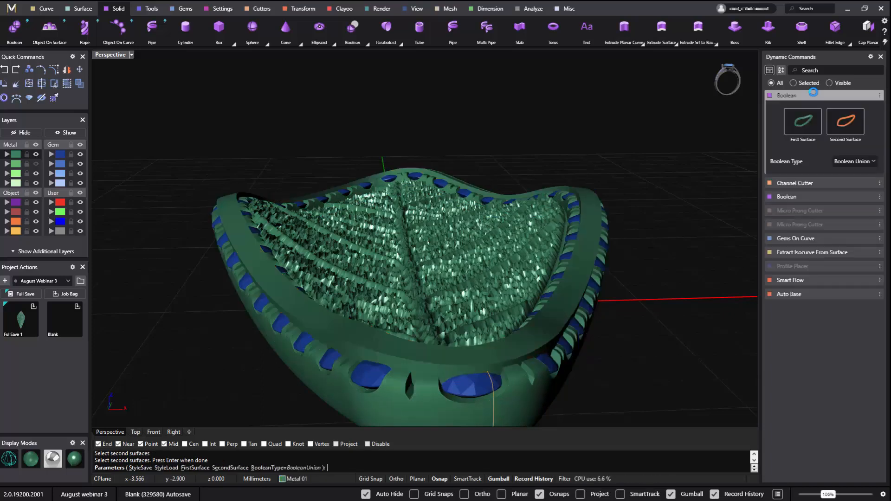
Set the Boolean type to Boolean Difference and apply it to cut the channel out of the border
click(872, 161)
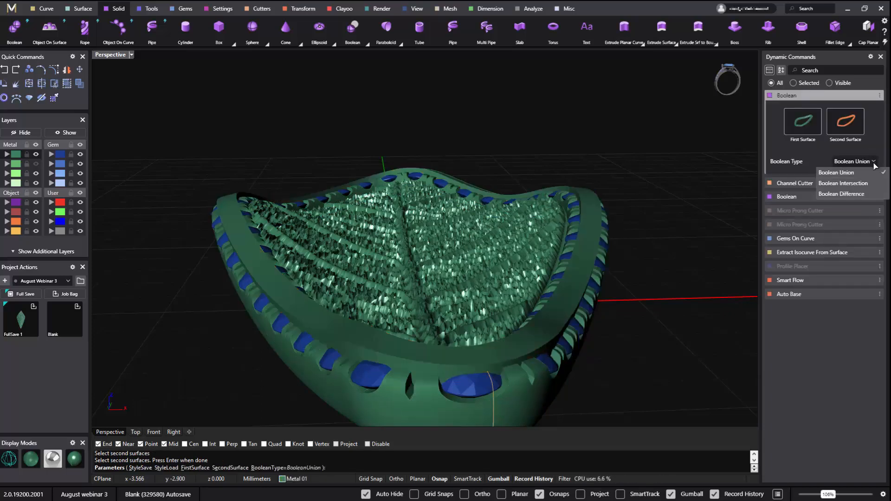
click(852, 184)
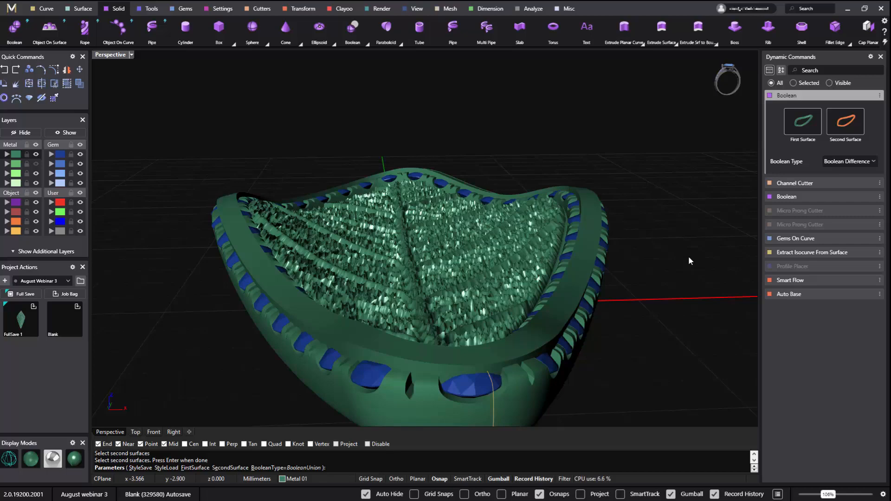
key(Return)
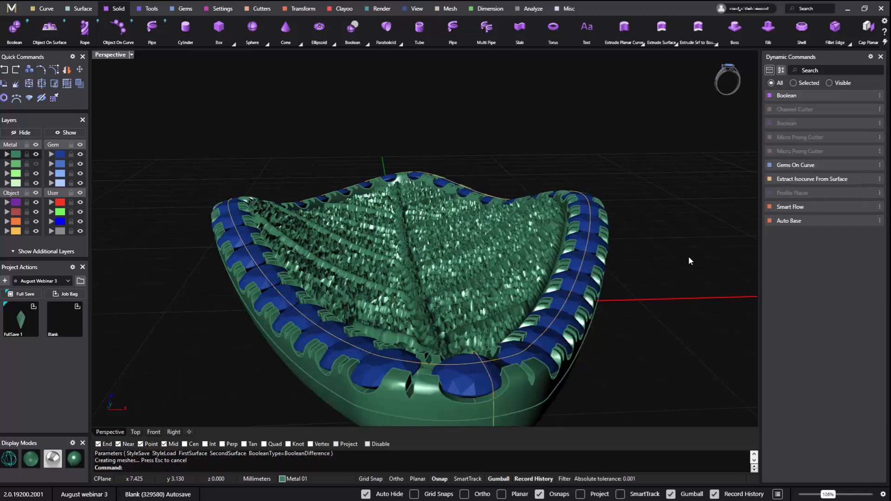
scroll(659, 253, down, 7)
right_drag(578, 247, 619, 290)
right_drag(653, 255, 580, 243)
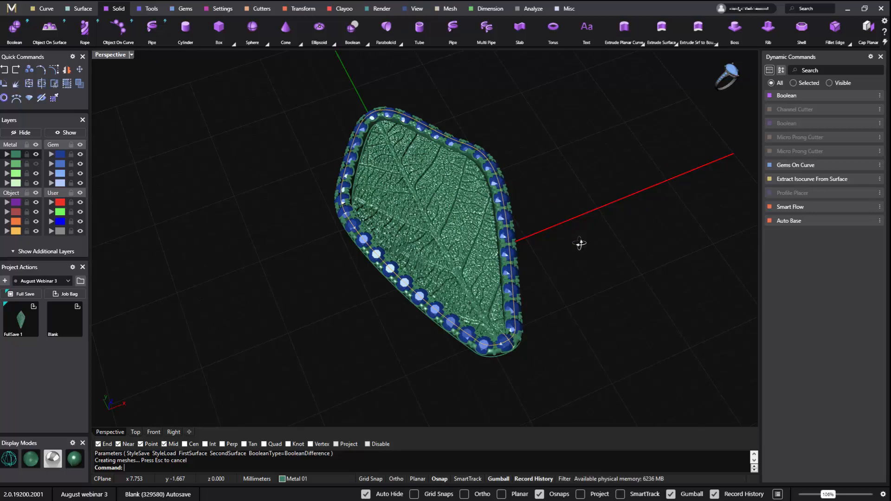
right_drag(580, 243, 569, 225)
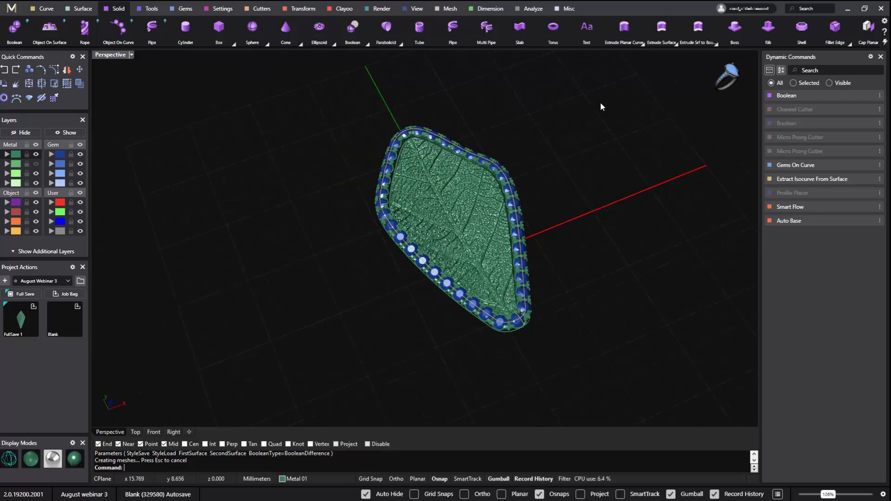
Select the whole leaf with its border and gems, move it horizontally away from the origin, and rotate it about the vertical axis
drag(604, 88, 310, 383)
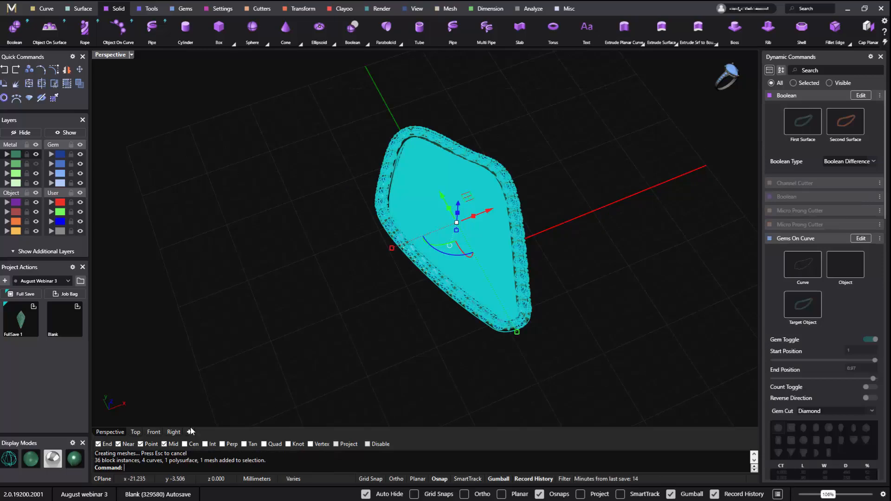
mouse_move(367, 320)
right_down()
mouse_move(348, 272)
mouse_move(348, 230)
mouse_move(348, 283)
mouse_move(333, 324)
mouse_move(354, 332)
mouse_move(363, 325)
right_up()
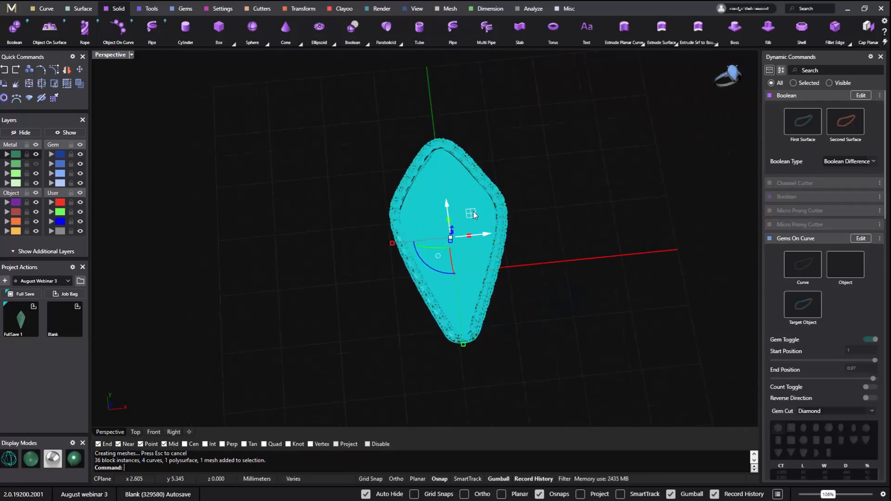
drag(472, 210, 411, 166)
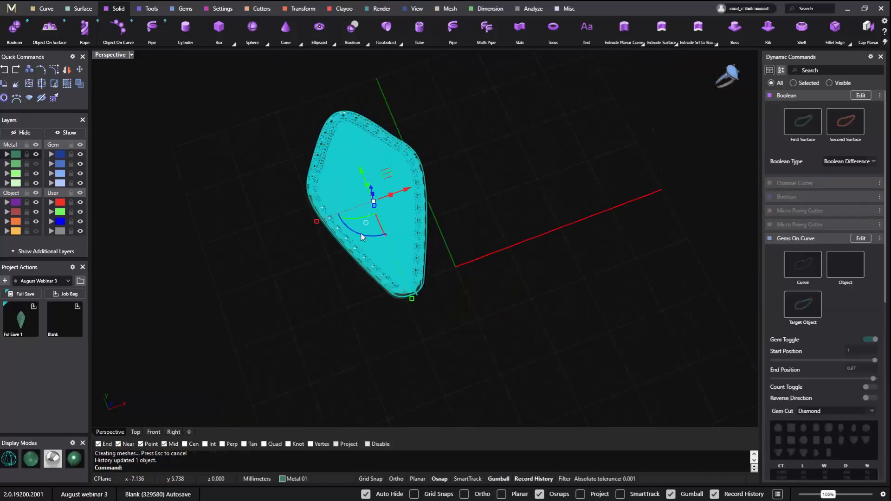
drag(362, 238, 394, 232)
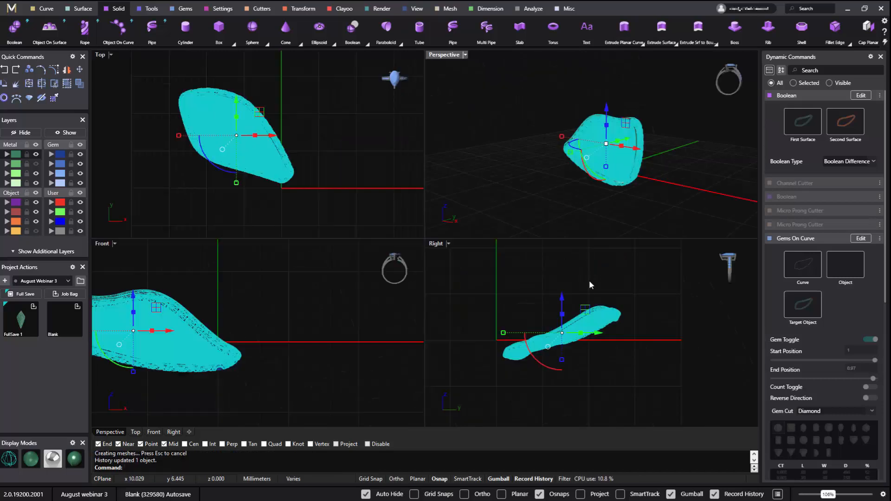
Raise the whole leaf assembly about 2.6 mm in the Right view and clear the selection
drag(586, 305, 582, 284)
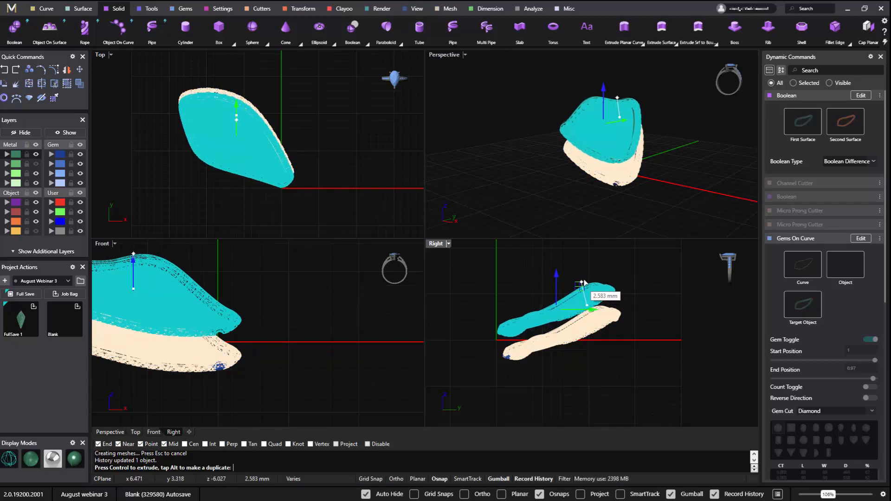
drag(584, 283, 587, 283)
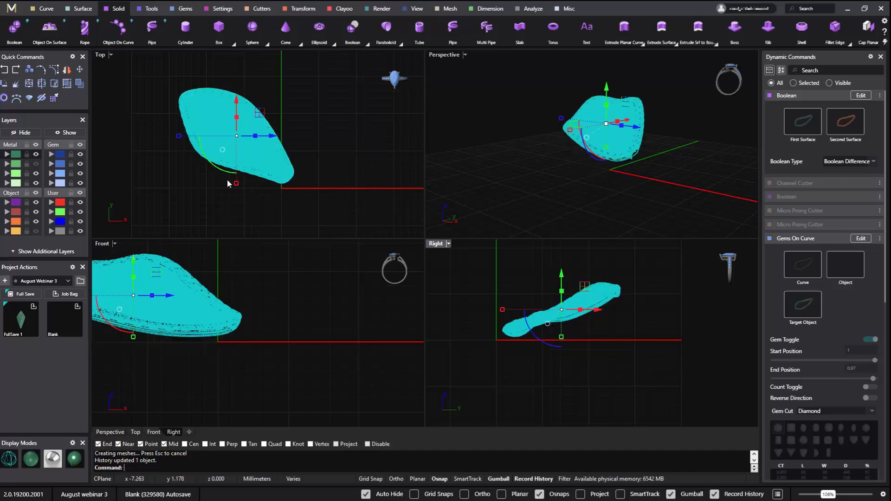
click(362, 170)
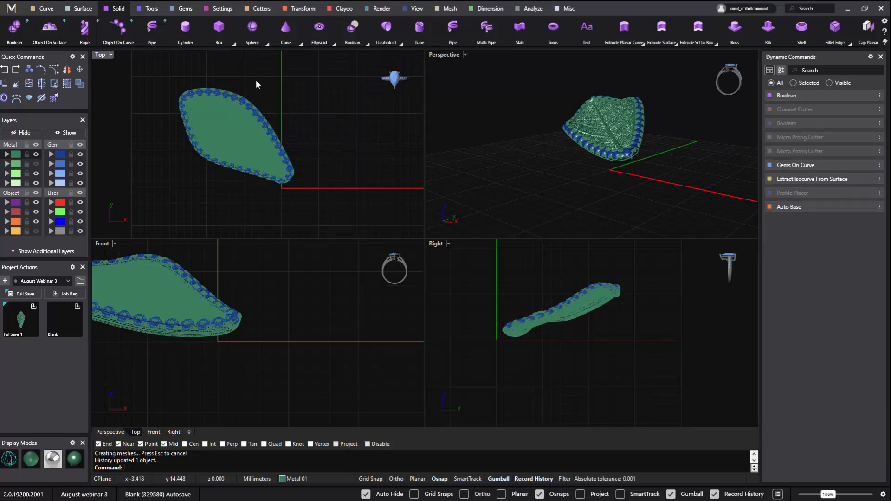
Maximize the Perspective view and select the entire leaf with its border and gems
drag(327, 81, 165, 207)
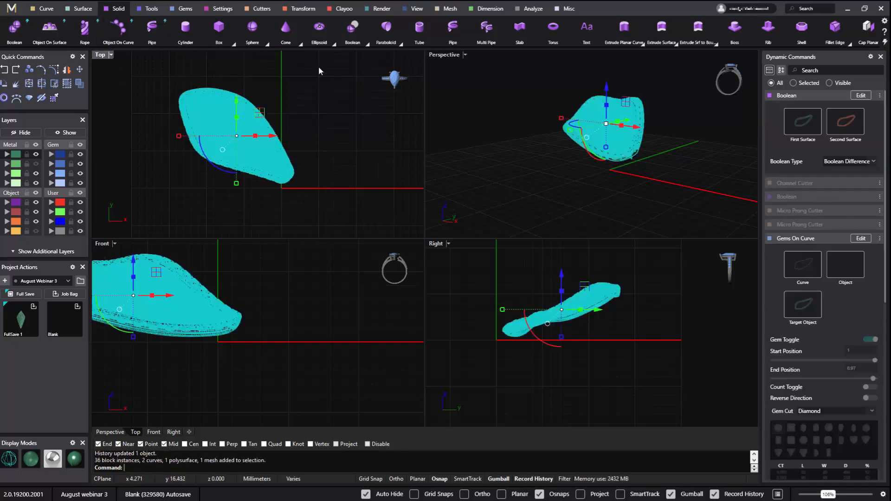
double_click(442, 55)
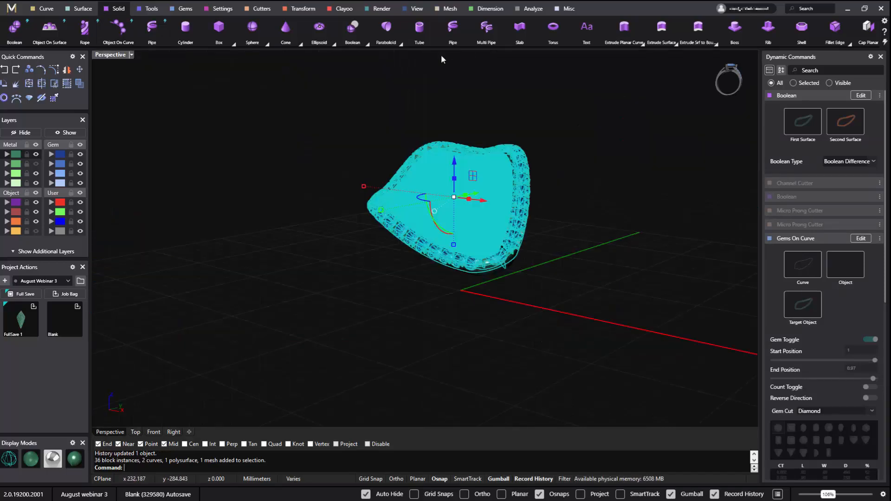
click(349, 255)
right_drag(322, 220, 453, 294)
scroll(379, 261, down, 5)
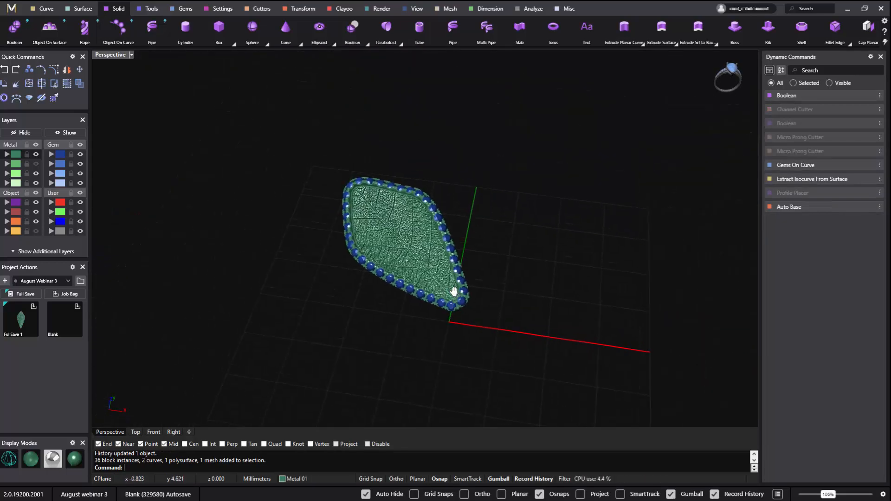
drag(521, 162, 305, 330)
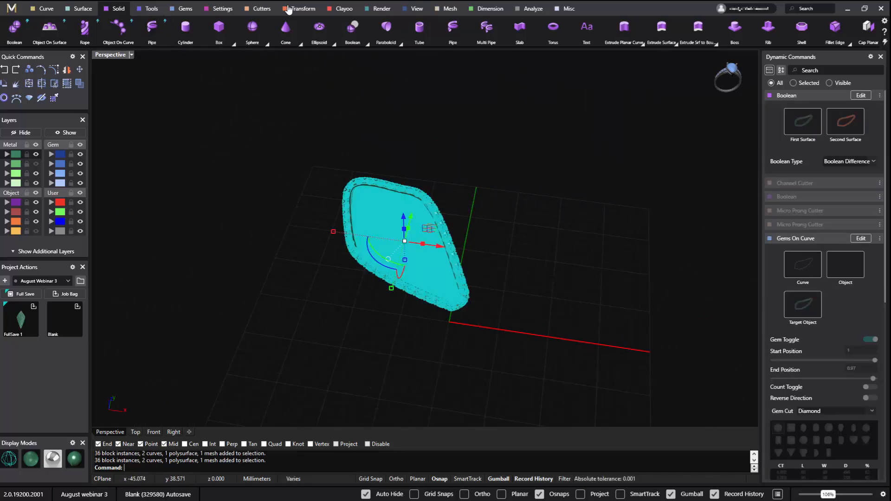
Create a polar array of the selected leaf with 3 copies over an angle of 150 degrees
click(302, 14)
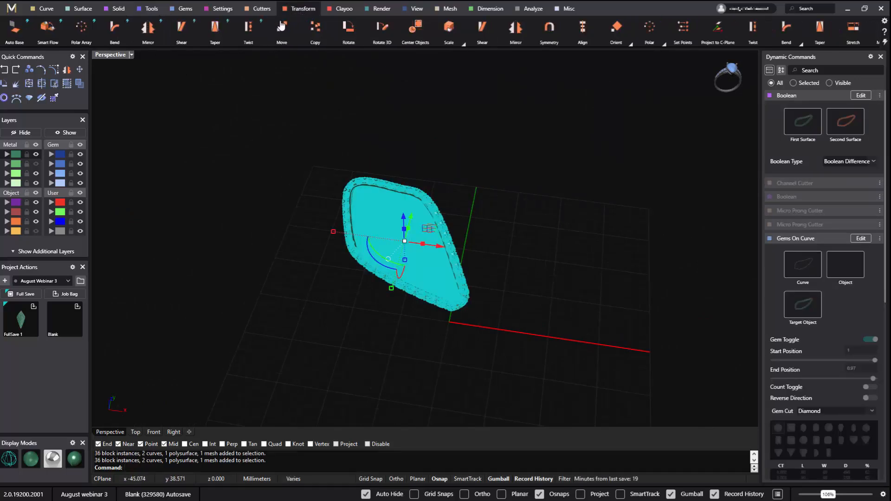
click(80, 31)
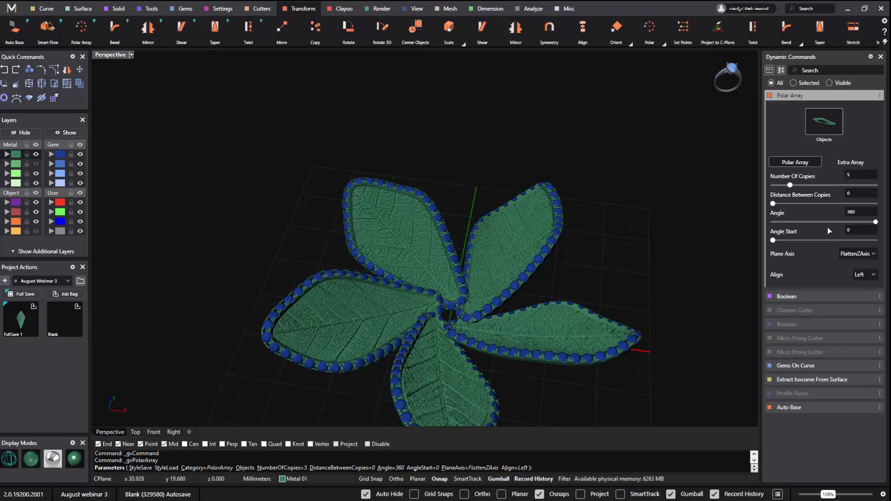
double_click(865, 177)
text(3)
key(Return)
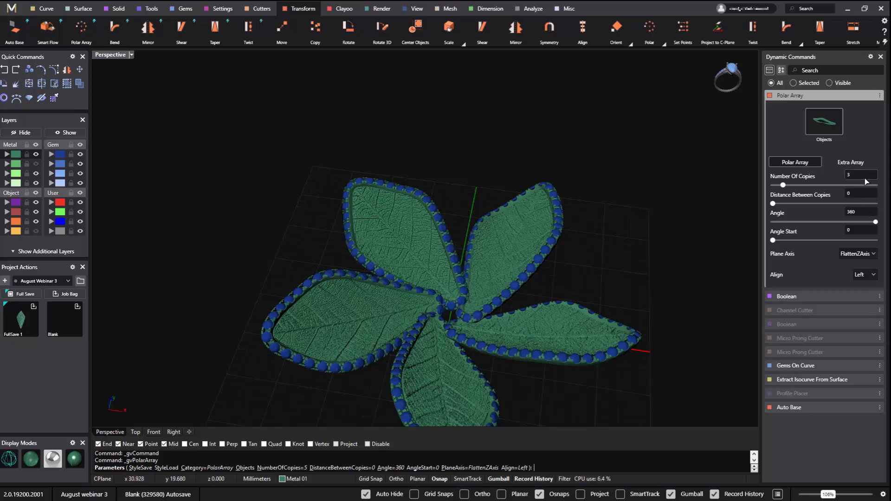
double_click(869, 212)
text(1)
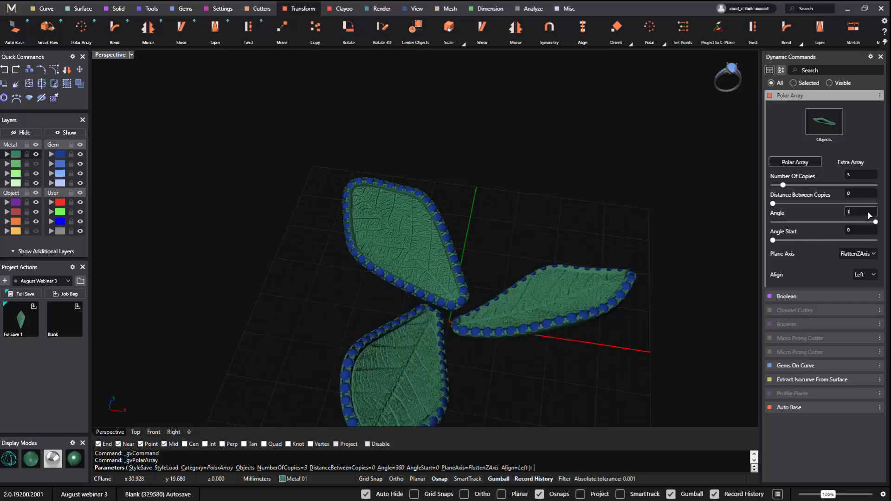
text(50)
key(Return)
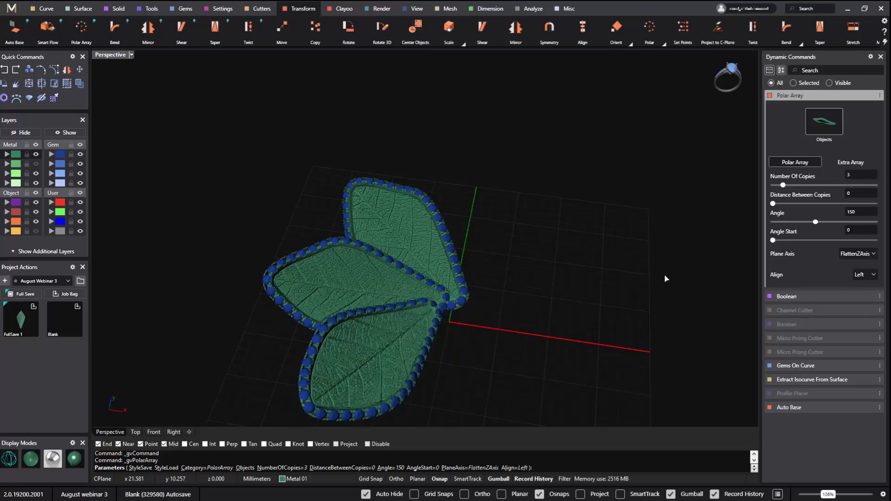
right_drag(666, 278, 537, 284)
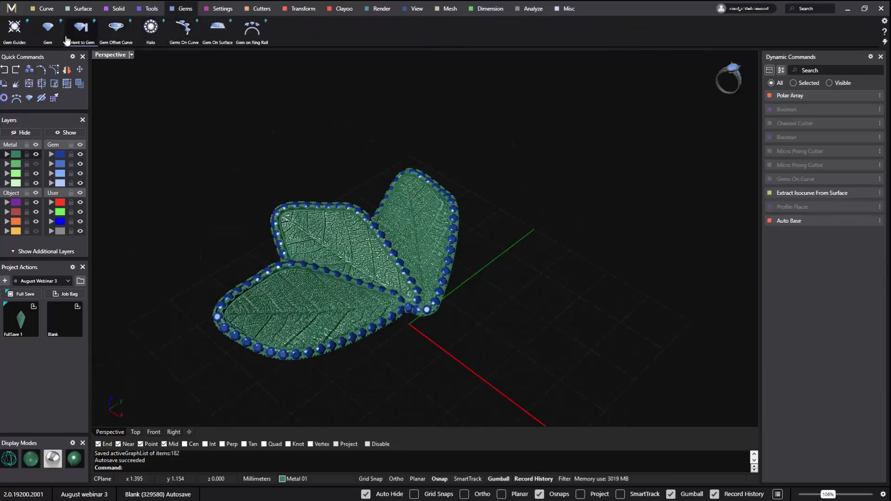
Add a round diamond gem, move it along the X axis away from the leaf tips, and raise it to the leaves' level
click(47, 33)
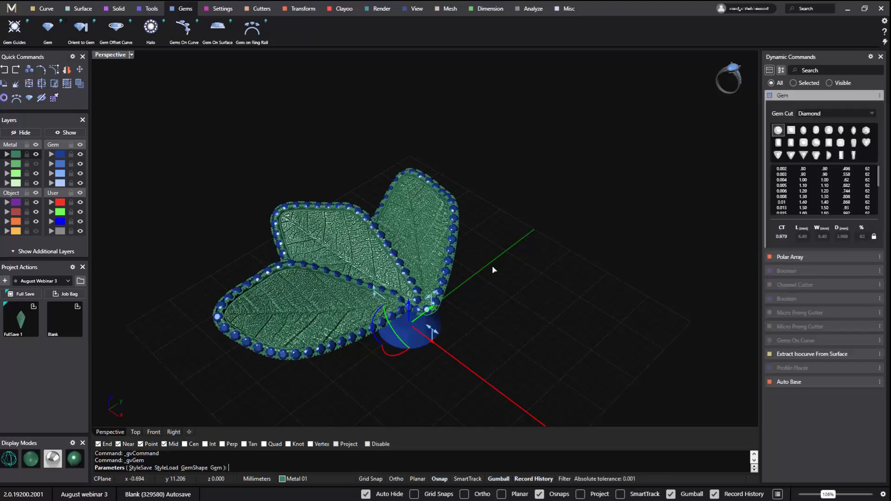
right_drag(487, 268, 573, 256)
scroll(514, 309, up, 8)
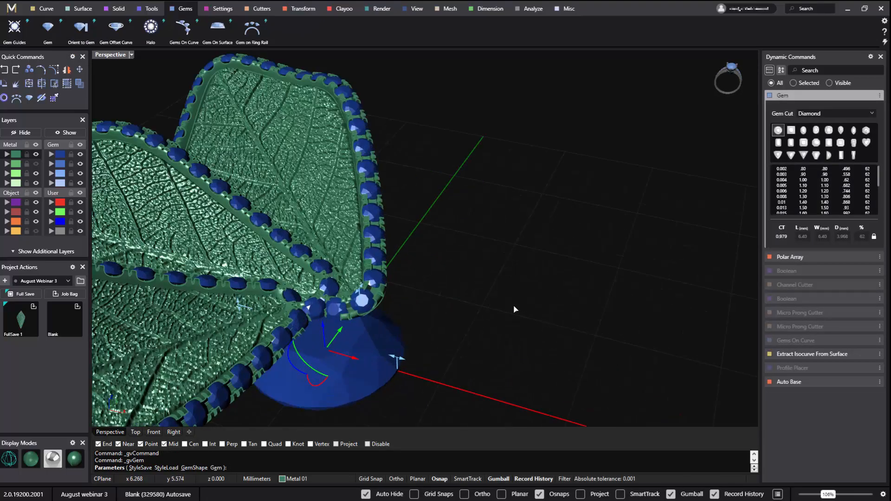
shift+right_drag(513, 309, 654, 194)
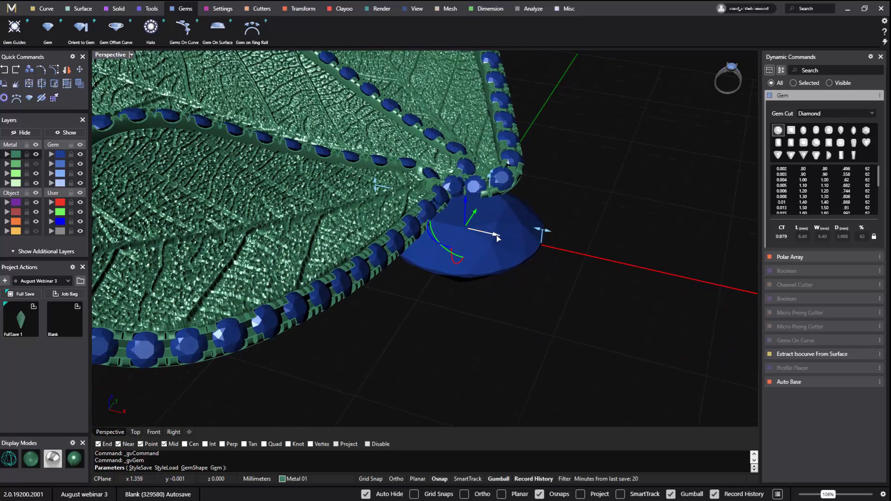
drag(497, 234, 561, 267)
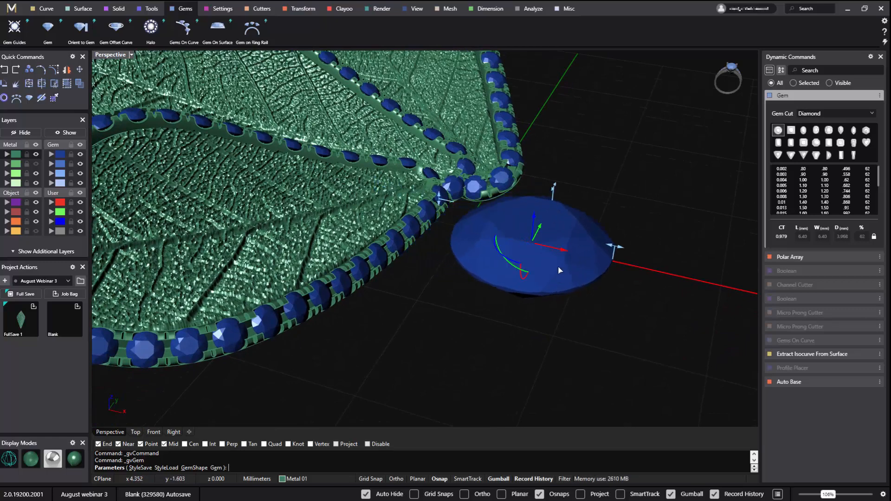
right_drag(561, 267, 543, 177)
drag(533, 182, 534, 156)
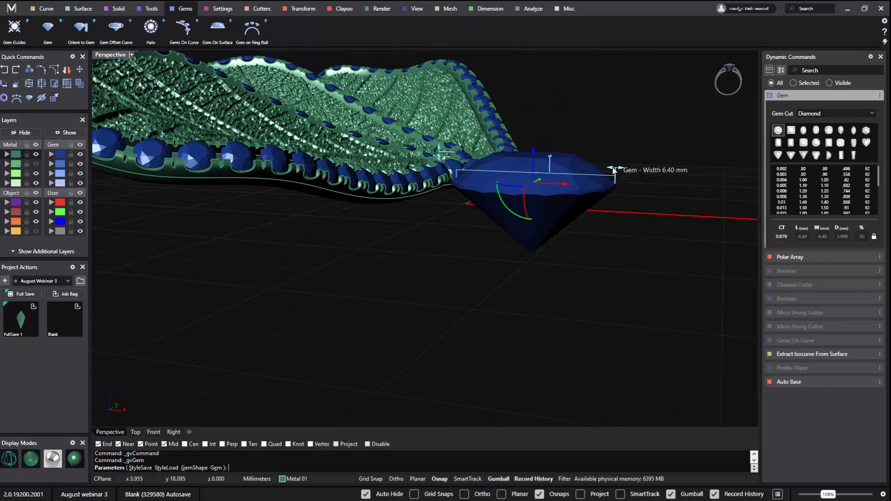
Reduce the round gem to 4.40 mm and shift it sideways so it sits beside the meeting point of the three leaves
drag(614, 171, 593, 170)
right_drag(593, 170, 609, 282)
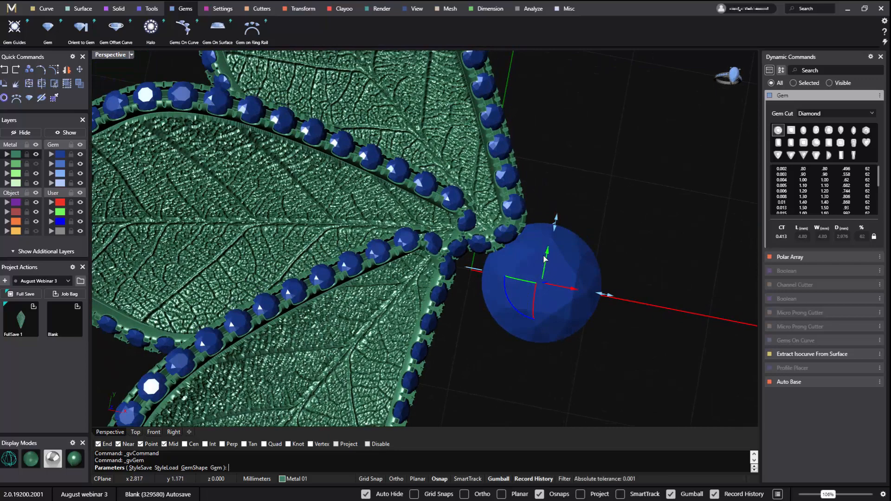
drag(547, 261, 542, 288)
right_drag(542, 288, 524, 257)
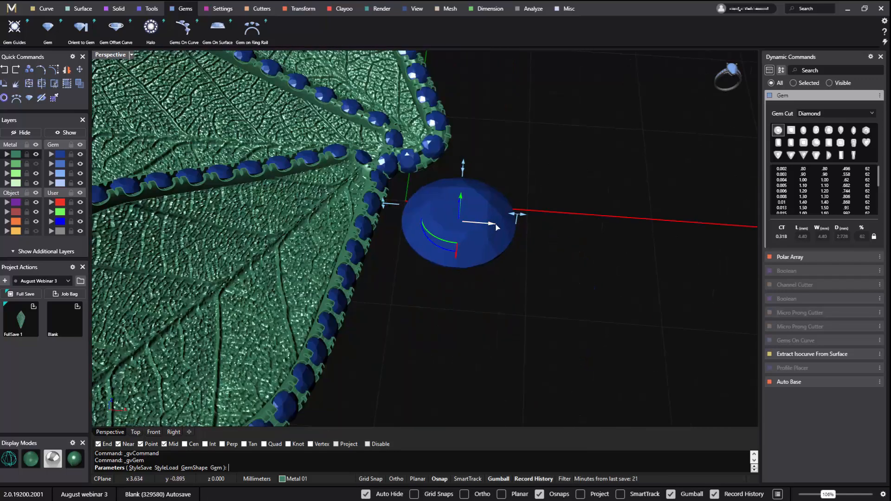
right_click(586, 228)
Create a bezel around the 4.40 mm gem and shorten its height to 2.7 mm
click(473, 230)
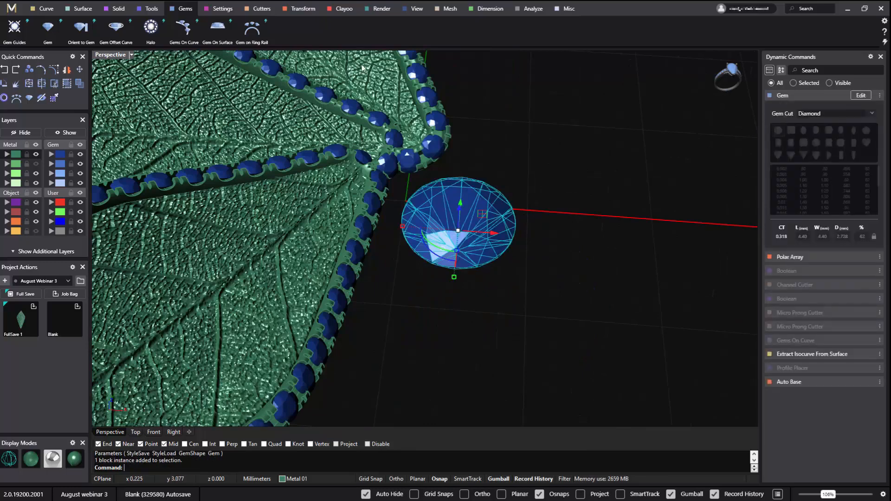
click(217, 10)
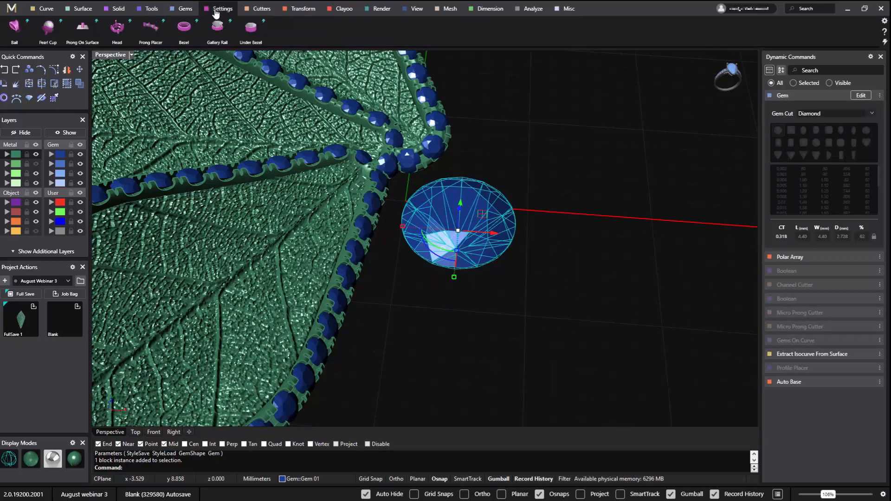
click(184, 28)
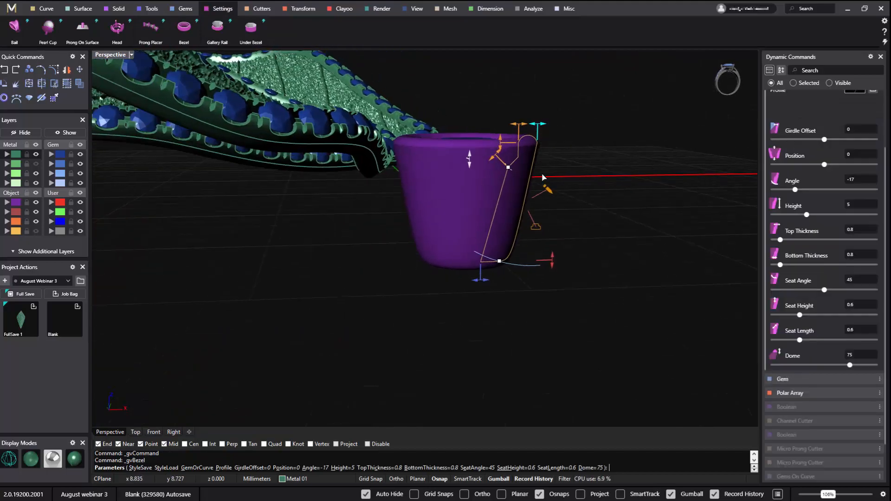
drag(552, 261, 553, 210)
right_drag(565, 201, 542, 330)
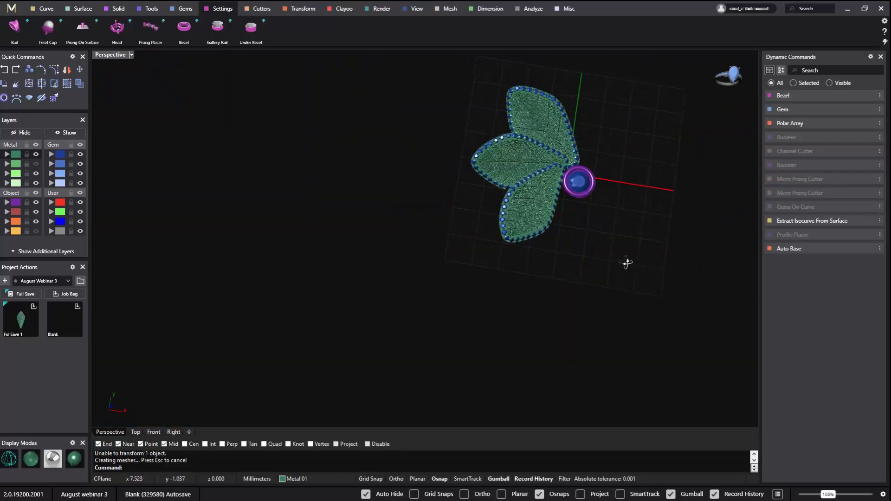
right_drag(627, 262, 590, 208)
right_drag(590, 208, 613, 204)
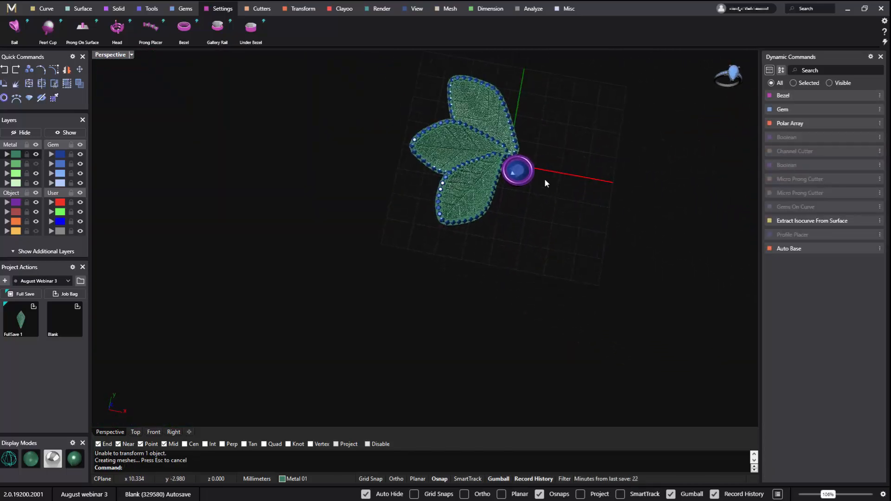
scroll(545, 179, up, 2)
shift+right_drag(504, 129, 524, 224)
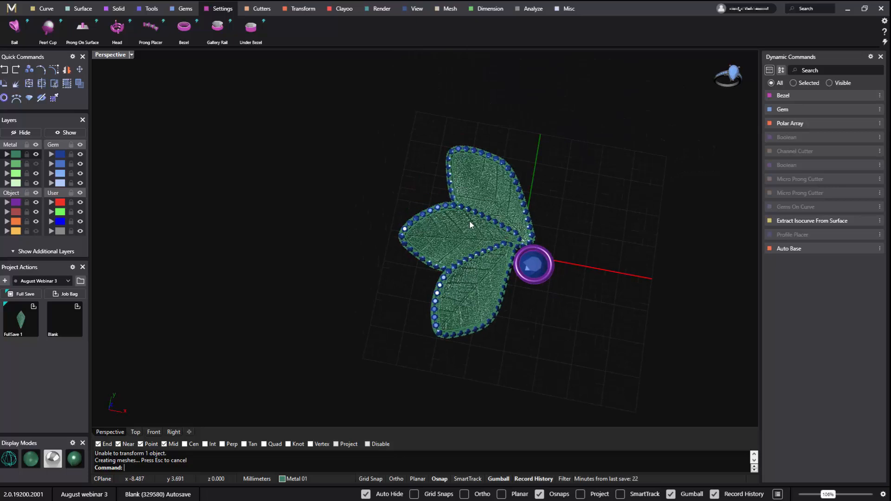
click(582, 165)
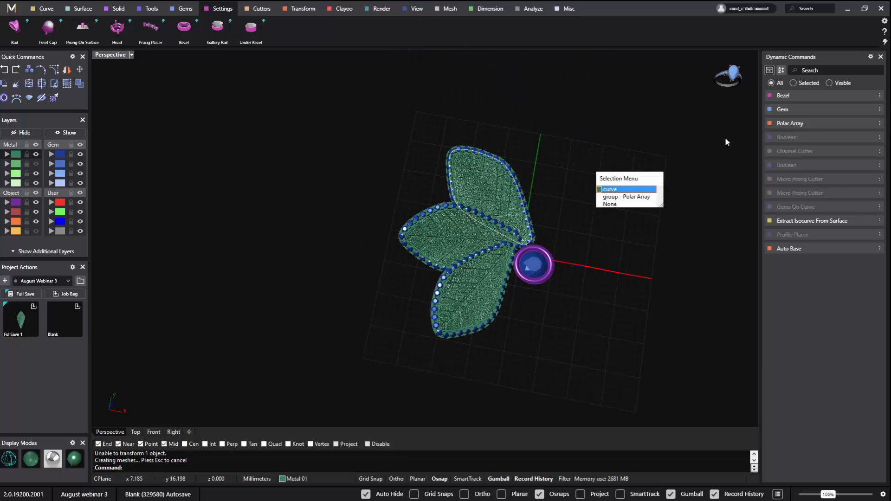
click(619, 197)
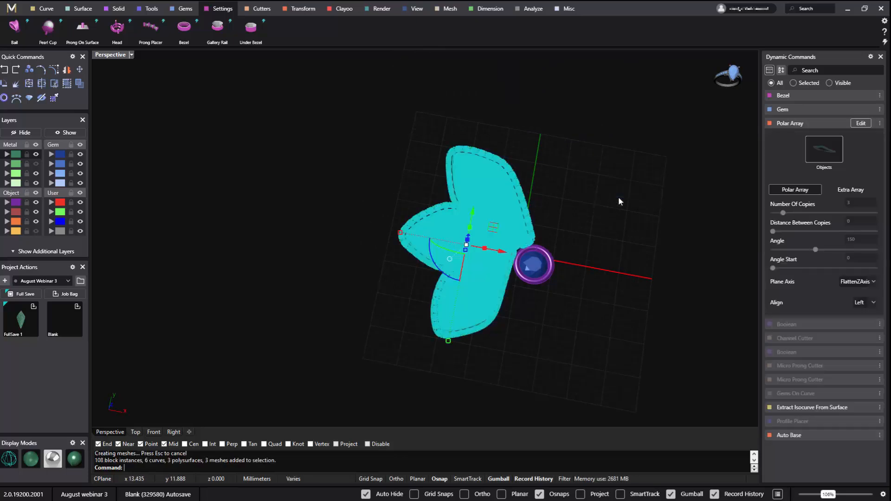
click(620, 230)
click(505, 197)
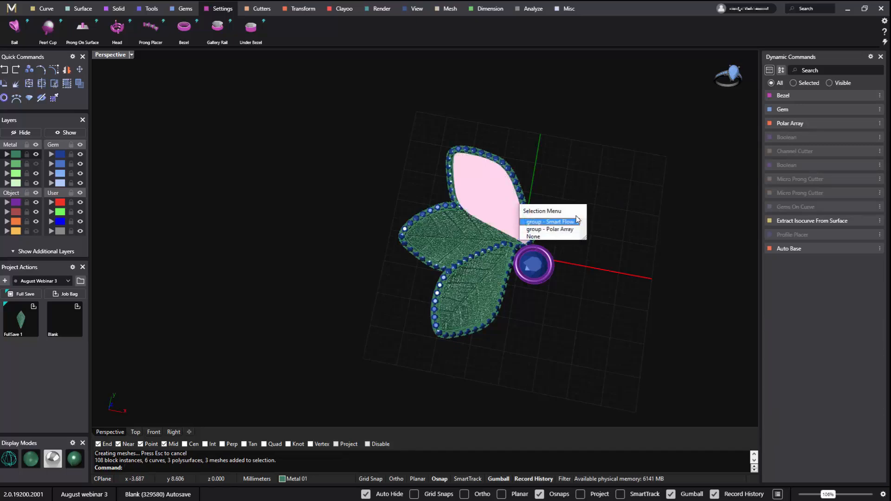
click(606, 182)
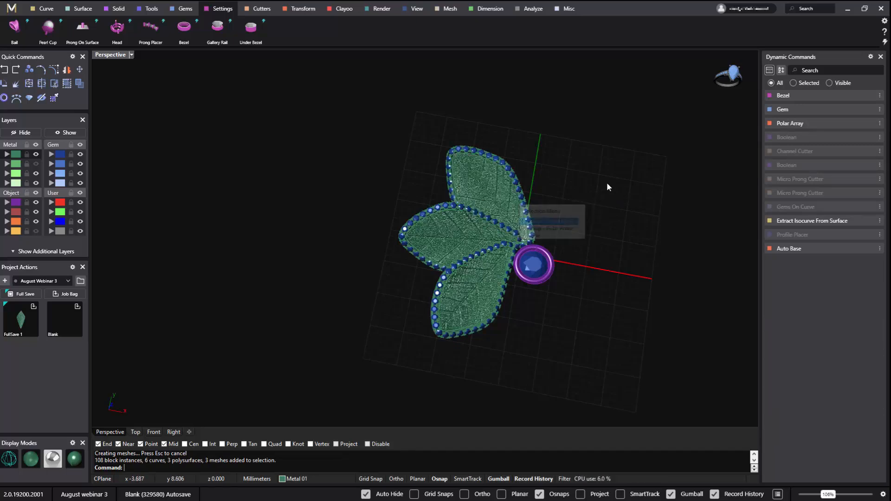
Select the polar array of three leaves, ungroup it with the Ungroup command, and clear the selection
click(457, 229)
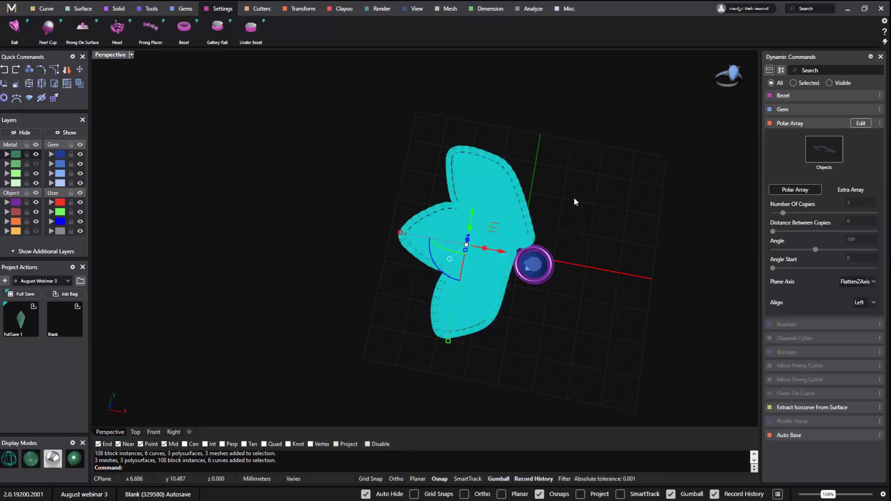
text(group)
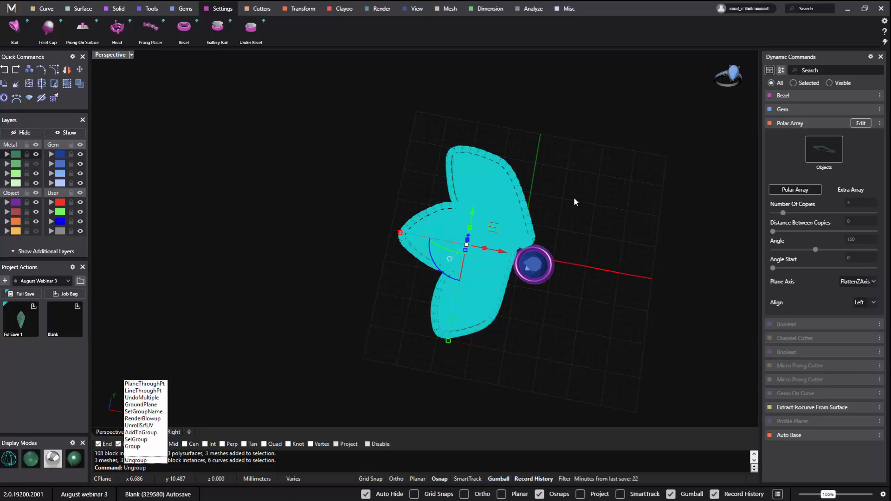
key(Return)
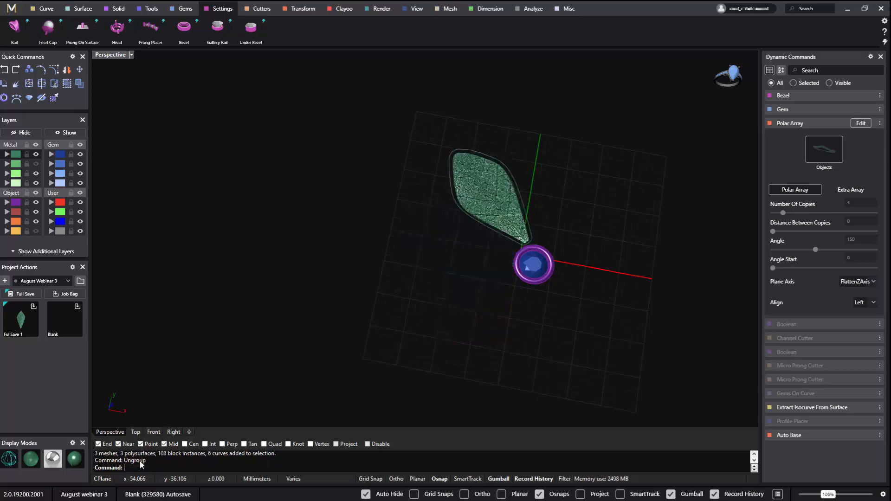
click(247, 334)
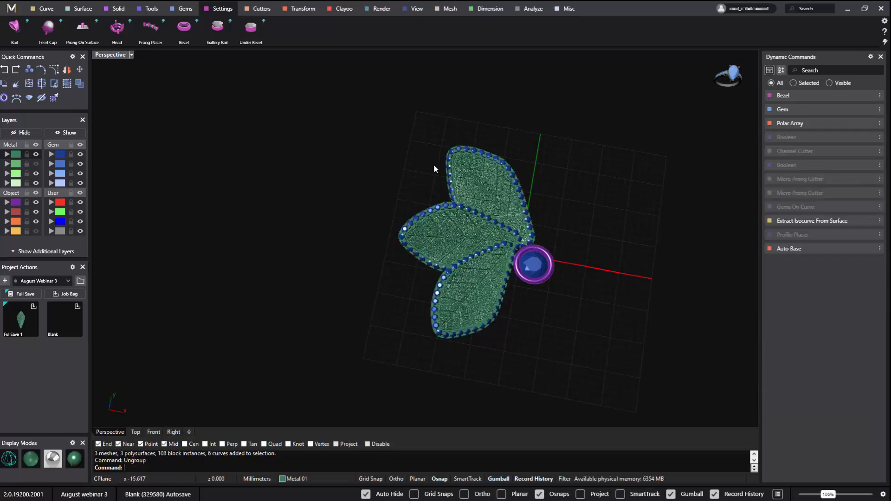
Select the middle leaf with its border and gems, move it slightly outward along the X axis, and deselect it
drag(433, 165, 357, 272)
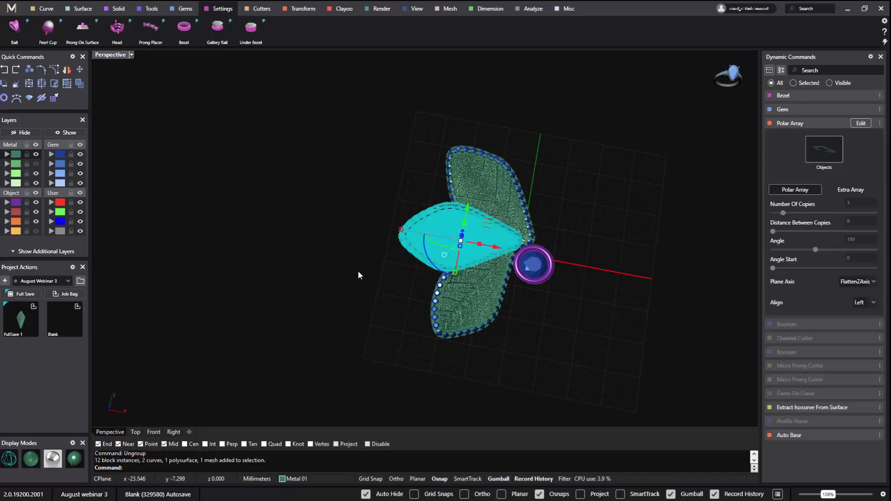
scroll(481, 258, up, 5)
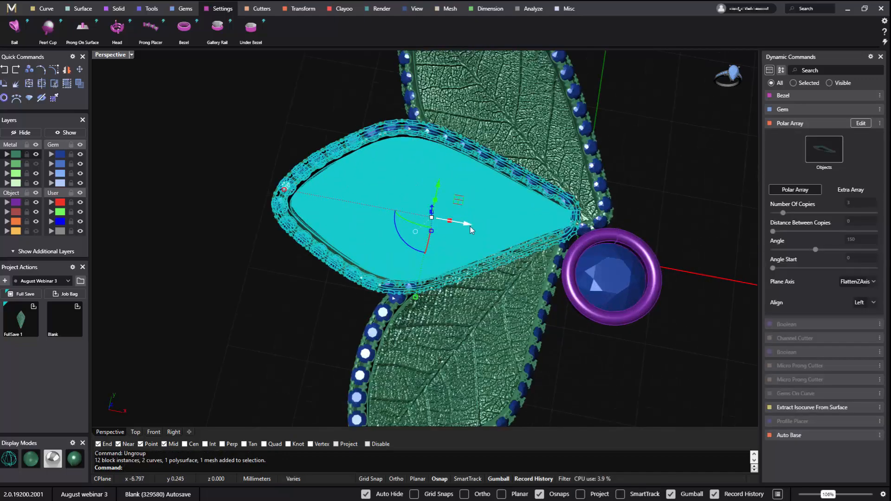
drag(469, 225, 467, 226)
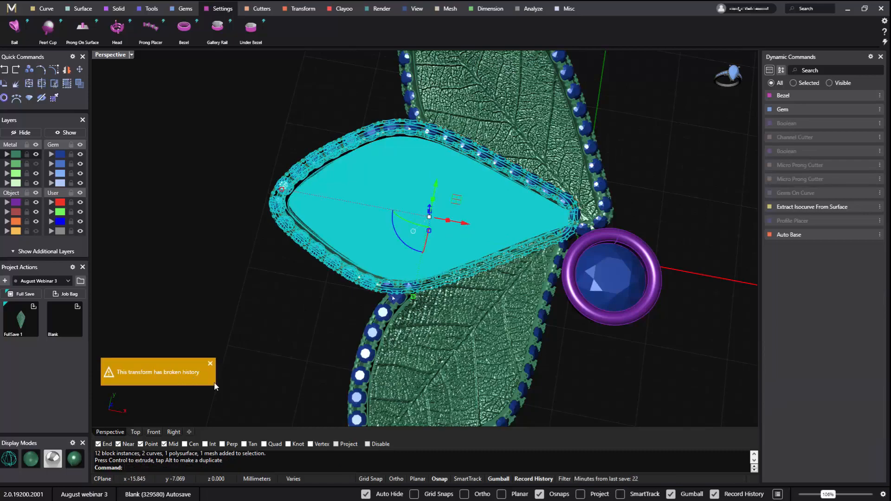
click(586, 349)
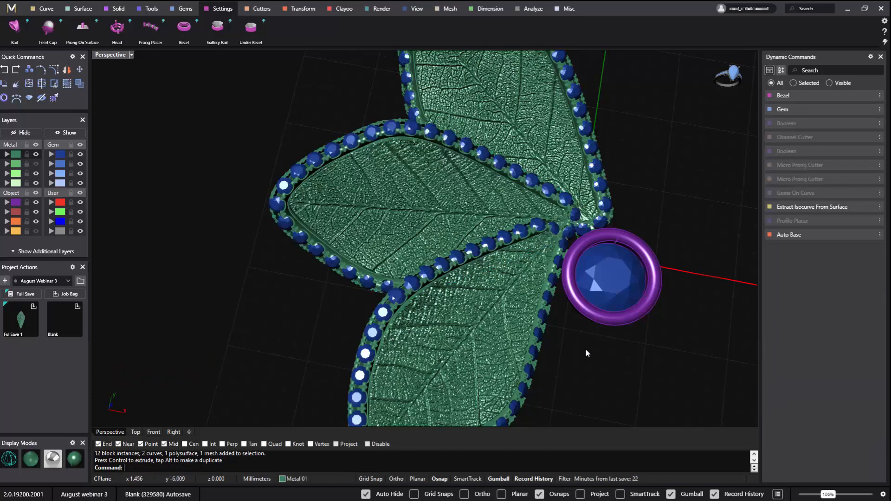
Import the file 01.3dm containing the earring clip and hide the selected square surface and leaf mesh
right_drag(586, 349, 185, 328)
scroll(596, 313, down, 3)
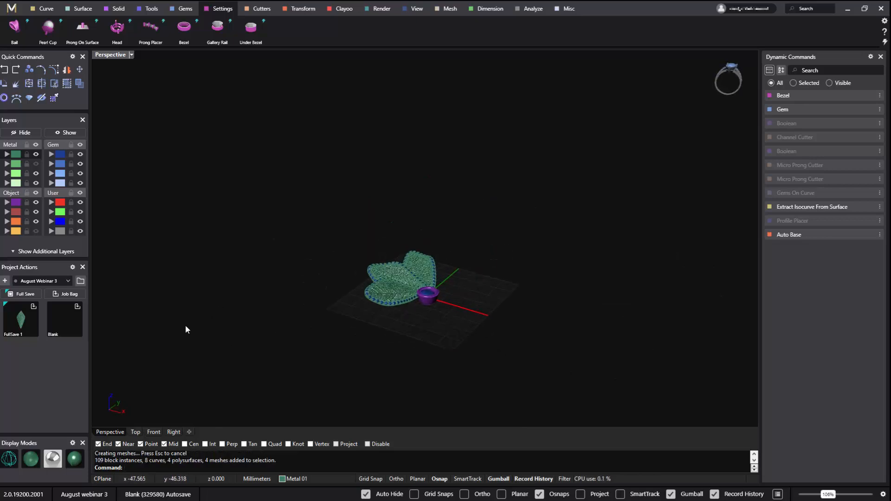
click(11, 8)
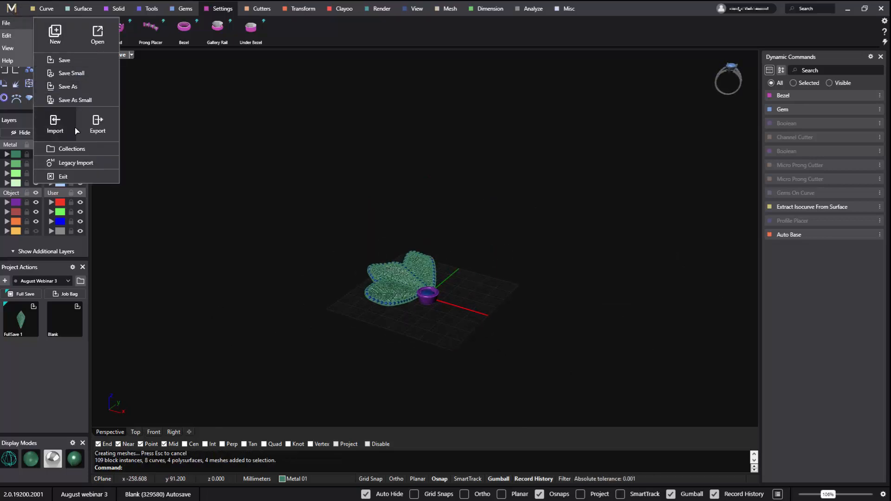
click(73, 135)
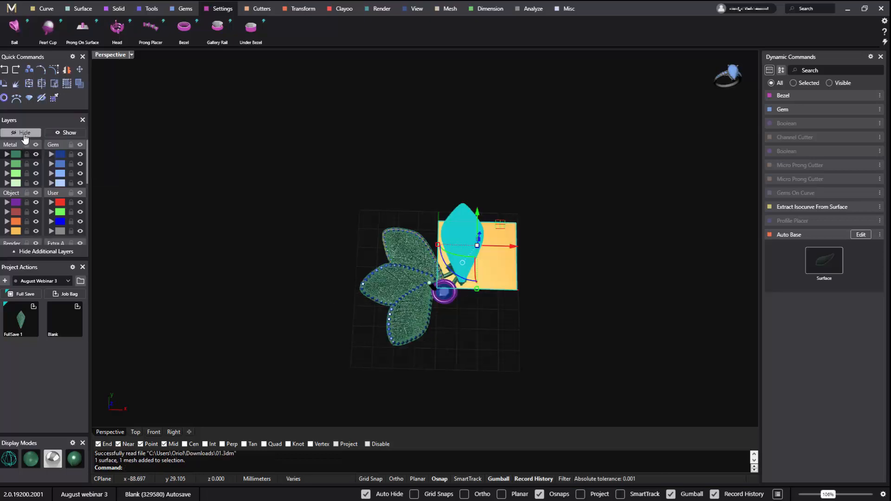
click(25, 134)
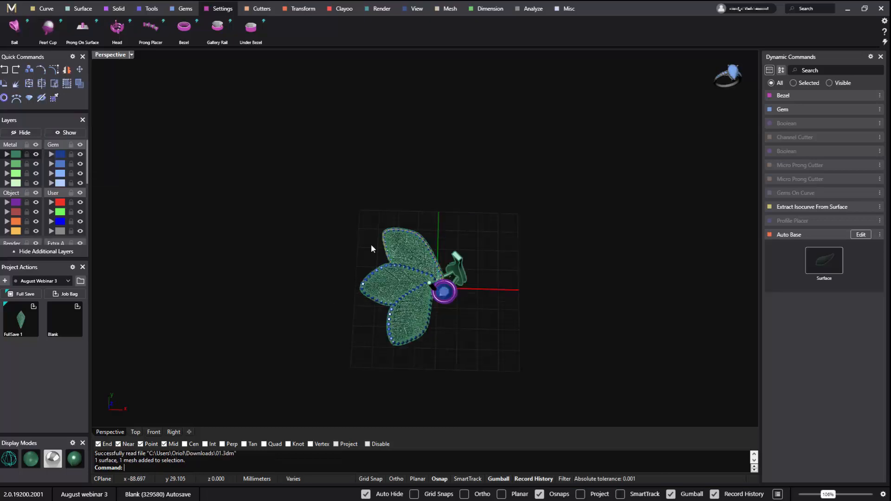
Switch to four views, lower the earring clip beneath the leaves, turn it over, and rotate it into place in the Top view
right_drag(372, 244, 525, 221)
double_click(117, 55)
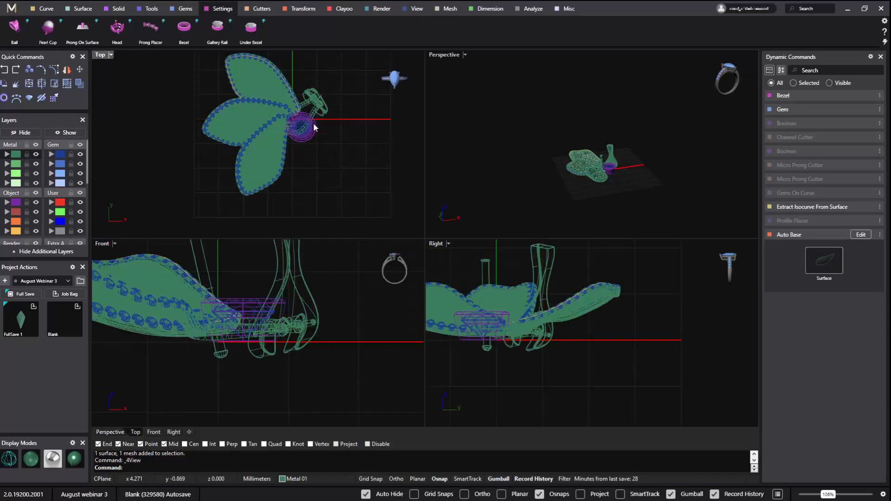
click(324, 99)
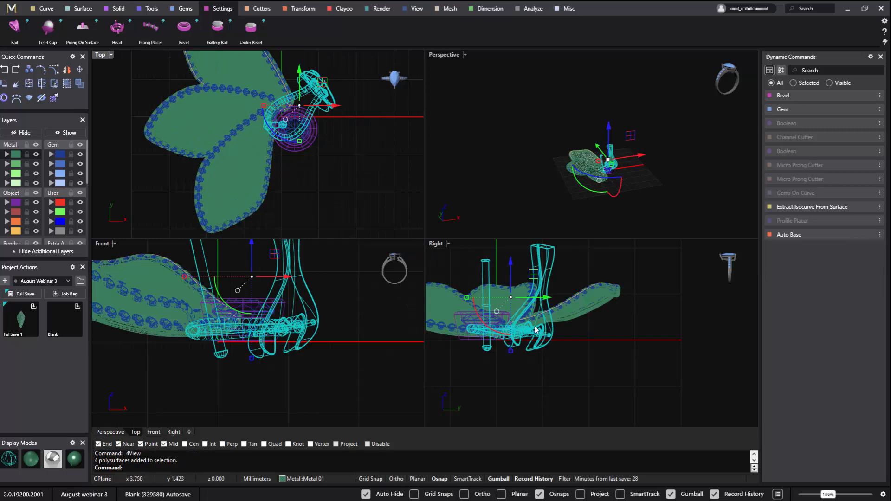
drag(510, 268, 510, 342)
right_drag(374, 191, 396, 224)
drag(294, 165, 352, 163)
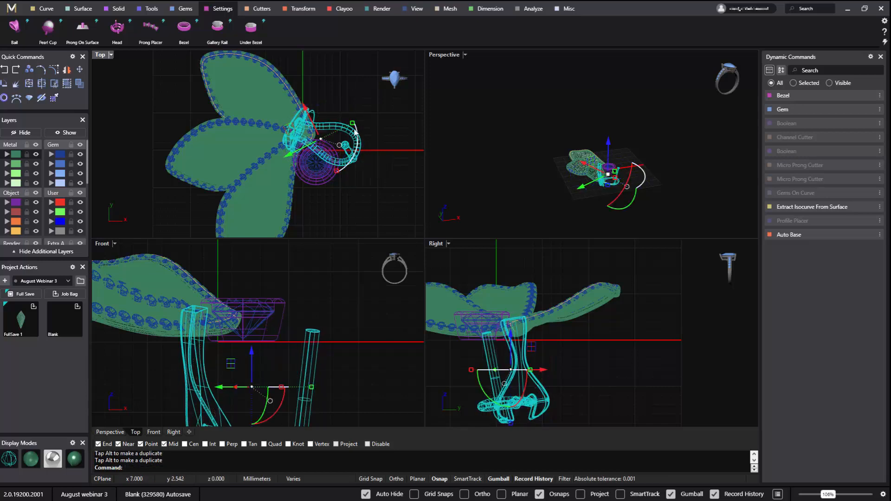
drag(283, 130, 268, 150)
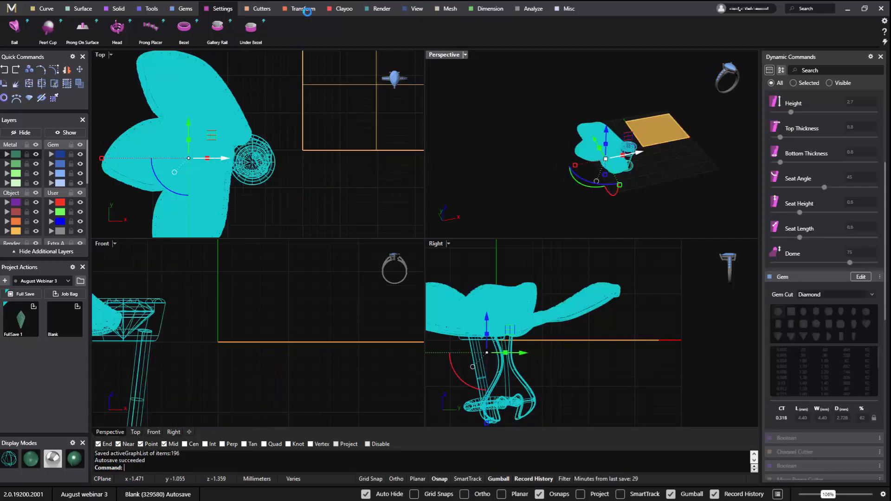
Mirror the whole earring with Y Mirror on and X Mirror off to make the matching second earring
click(304, 9)
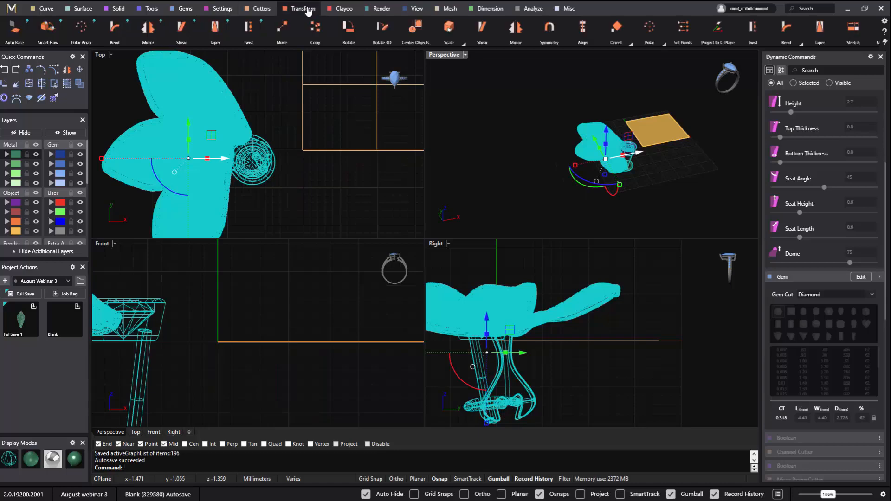
click(148, 33)
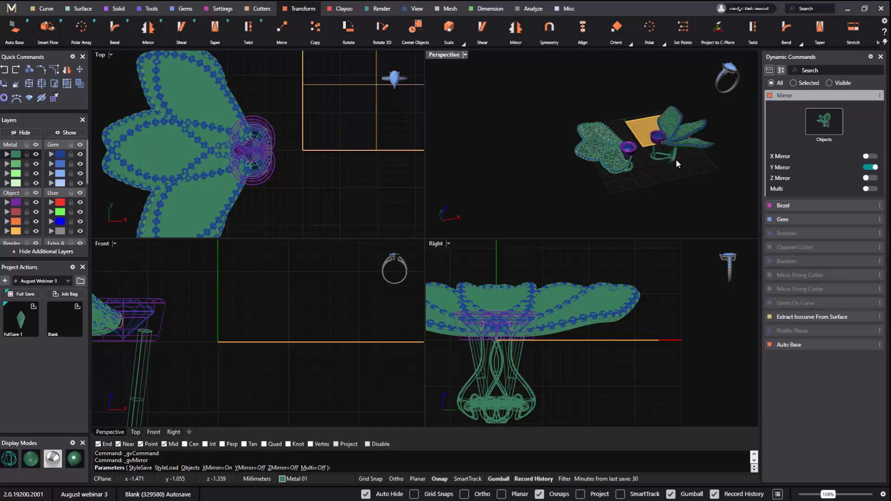
Examine the mirrored earring pair in the Perspective view, from above, close up, and from the side along the clips and bezels
right_drag(492, 180, 470, 143)
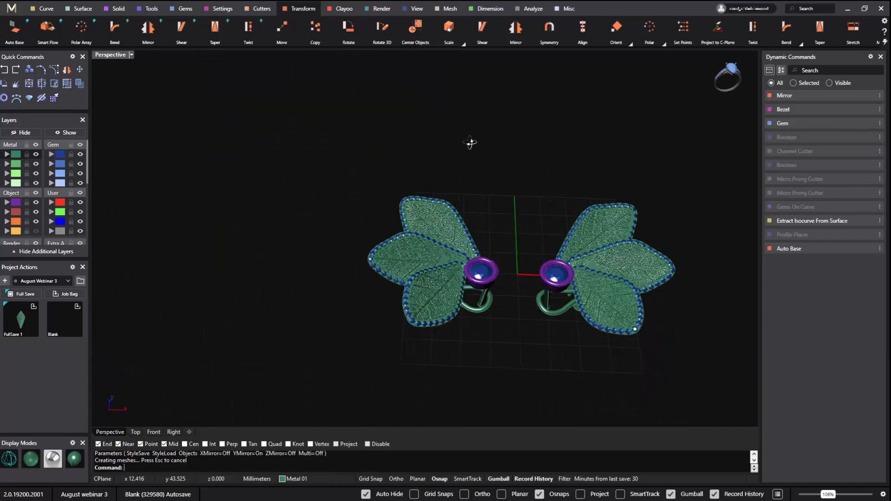
right_drag(534, 255, 541, 235)
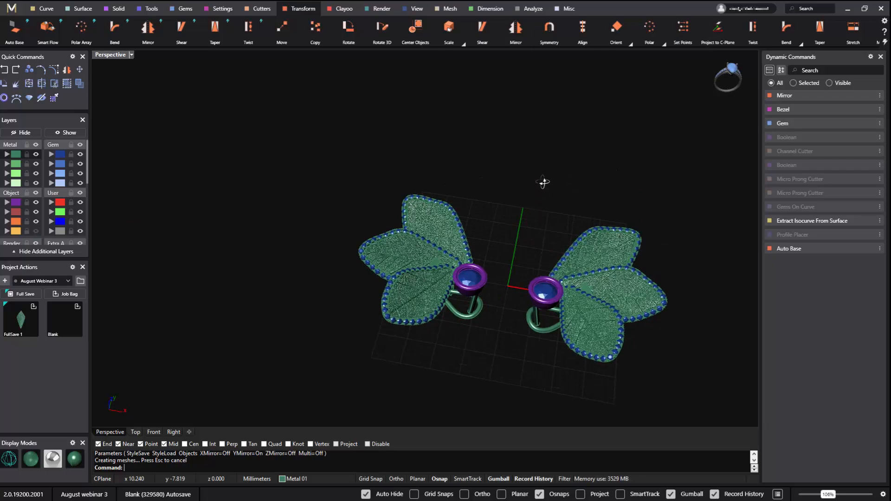
right_drag(543, 183, 402, 225)
scroll(403, 219, up, 3)
right_drag(473, 238, 409, 181)
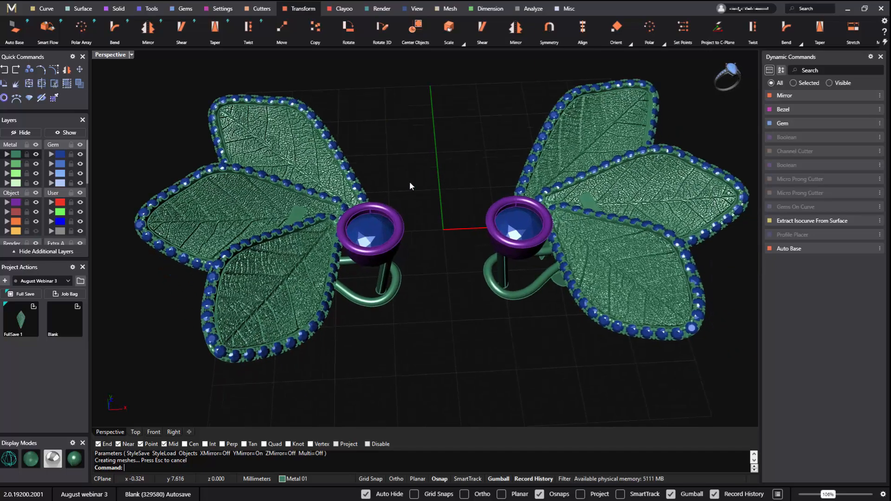
scroll(360, 205, up, 5)
scroll(360, 205, down, 5)
right_drag(360, 205, 571, 238)
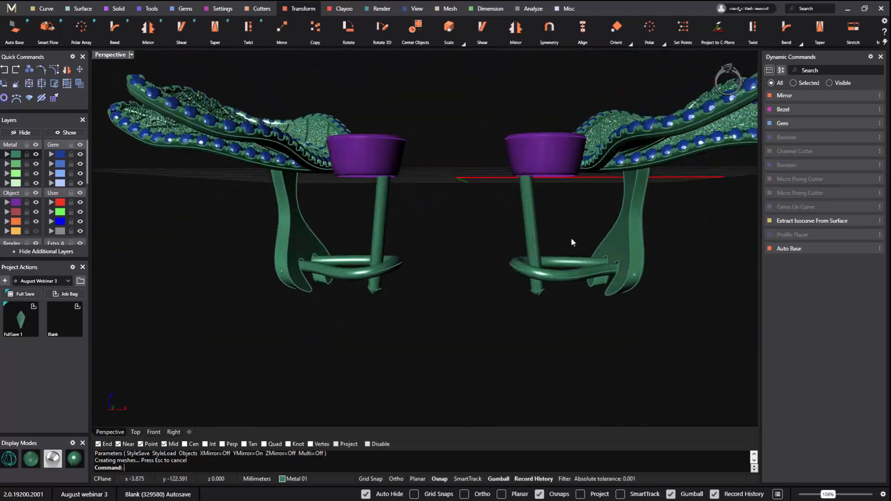
Tilt the clip of the earring on the negative X side slightly about the Y axis, adjust its height along Z, and deselect it
click(394, 268)
right_drag(387, 282, 479, 246)
drag(356, 215, 362, 221)
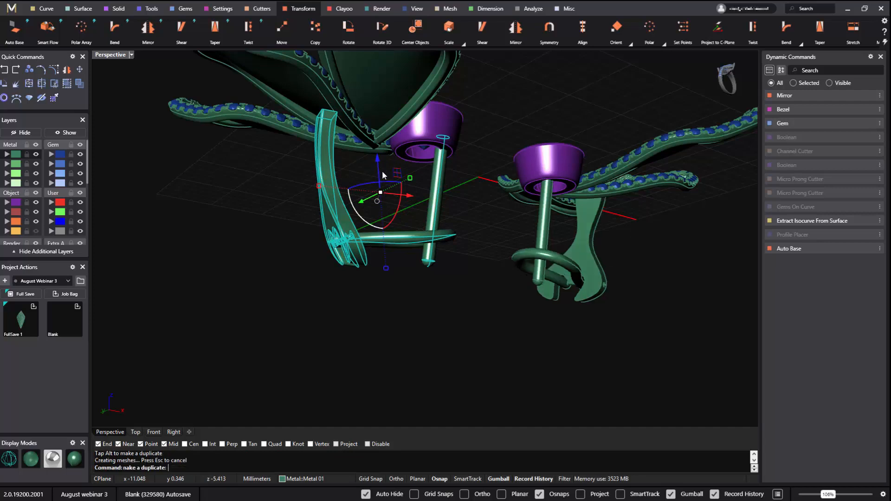
drag(380, 161, 385, 164)
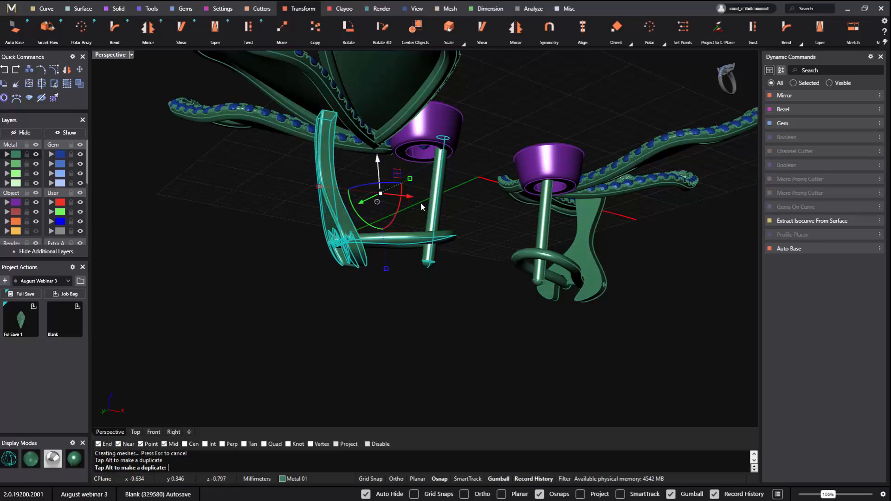
right_drag(420, 202, 405, 282)
click(484, 182)
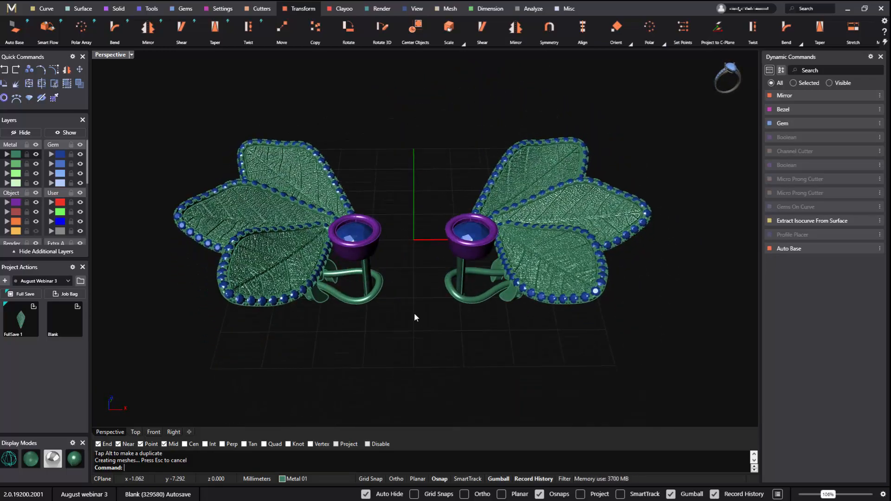
right_drag(414, 314, 439, 324)
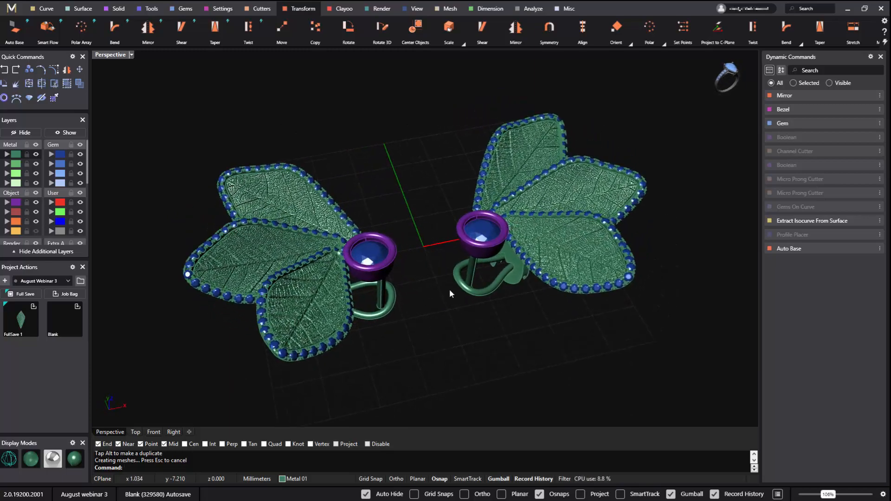